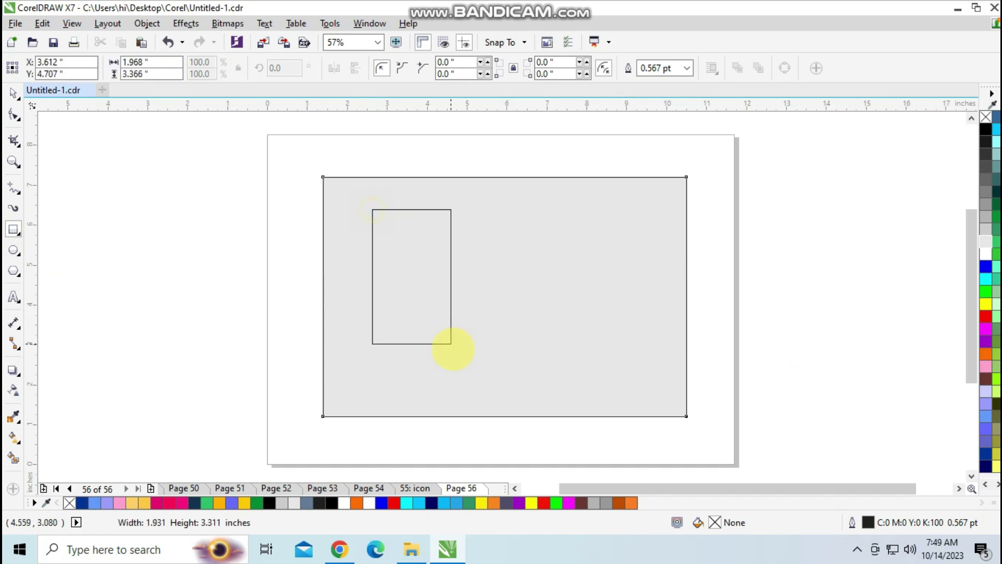
Set the newly drawn inner rectangle's size to 2.38 inches wide and 3.64 inches high, and deselect it
left_click(157, 62)
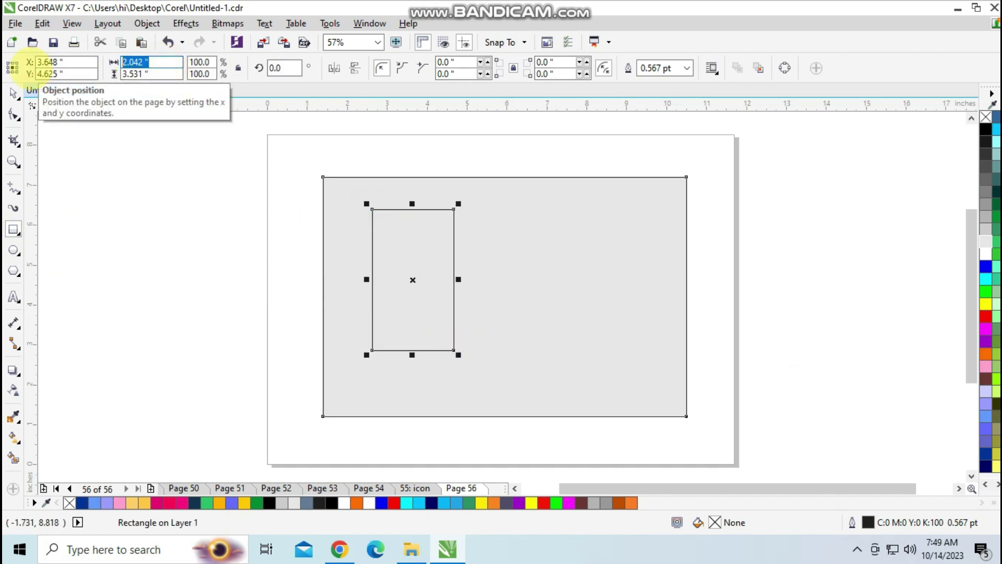
type("2.38")
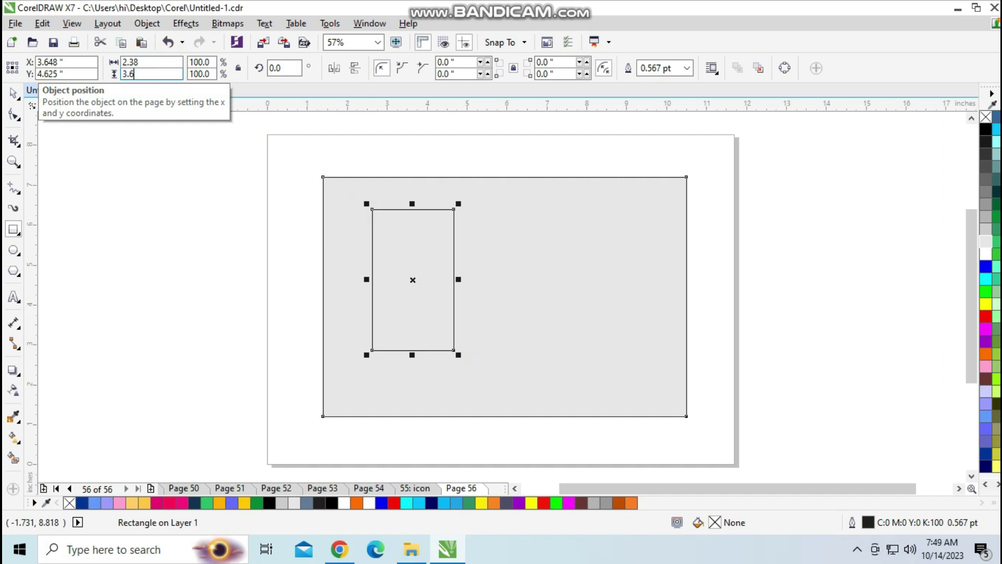
key("Return")
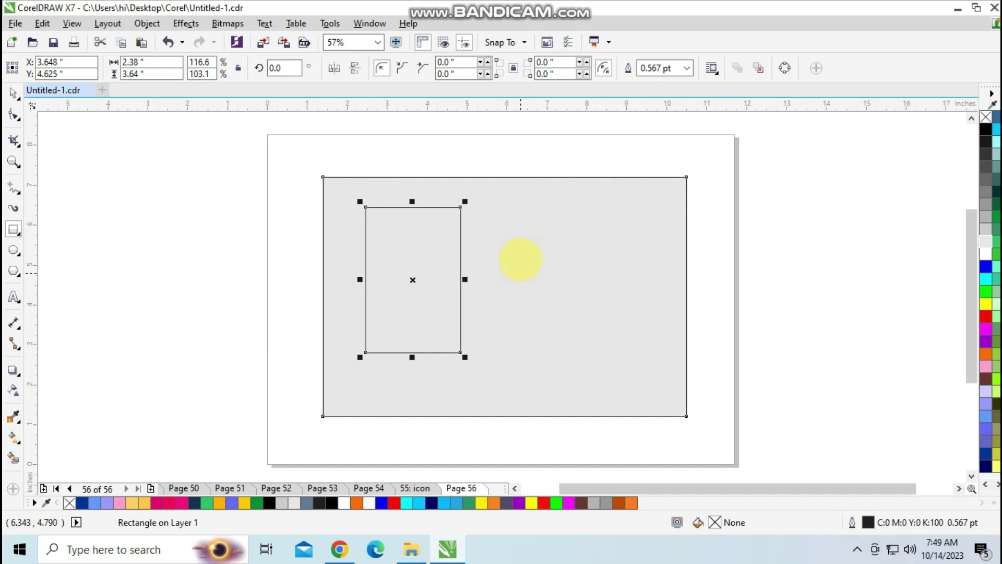
left_click(13, 93)
left_click(152, 165)
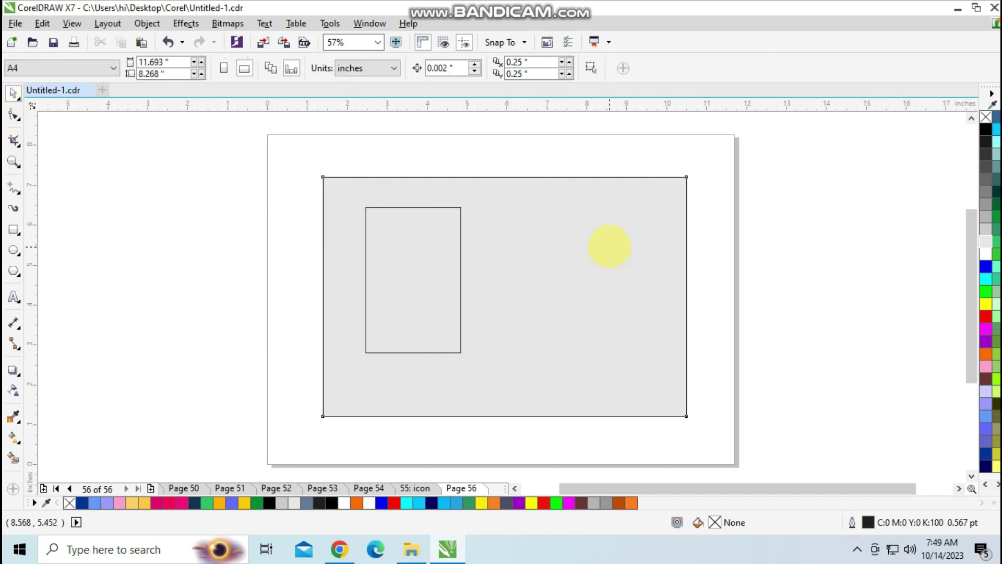
Draw a horizontal line about 2.985 inches long through the rectangle's centre, starting at its left edge and extending past its right edge
left_click(459, 234)
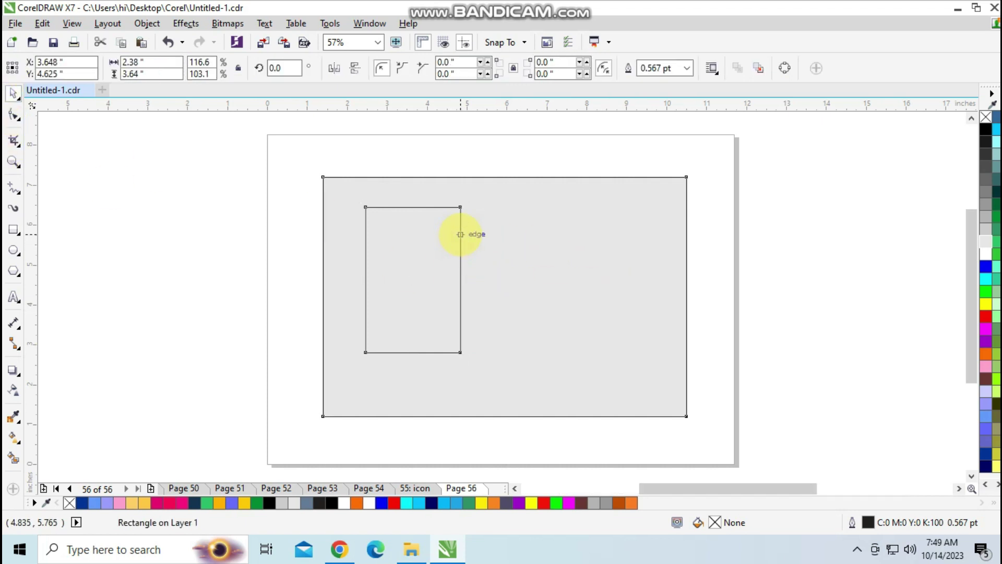
scroll(460, 232, "up", 2)
scroll(460, 232, "down", 2)
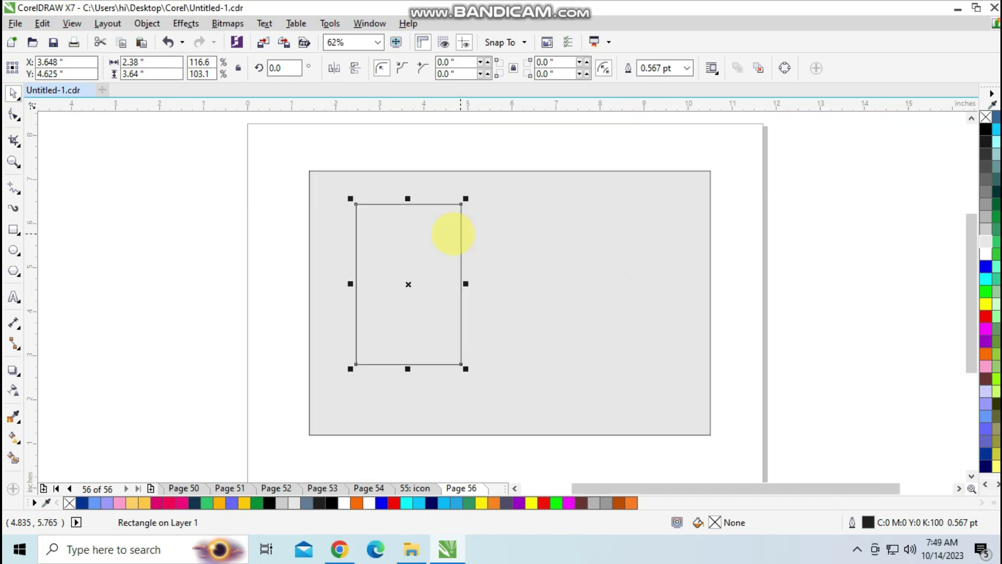
left_click(13, 188)
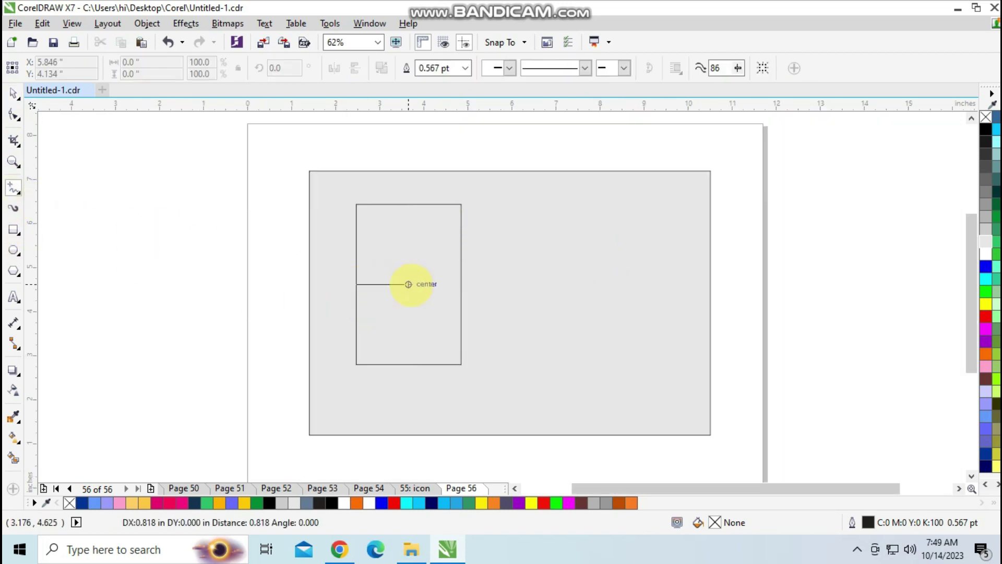
left_click(488, 284)
left_click(488, 283)
left_click(485, 284)
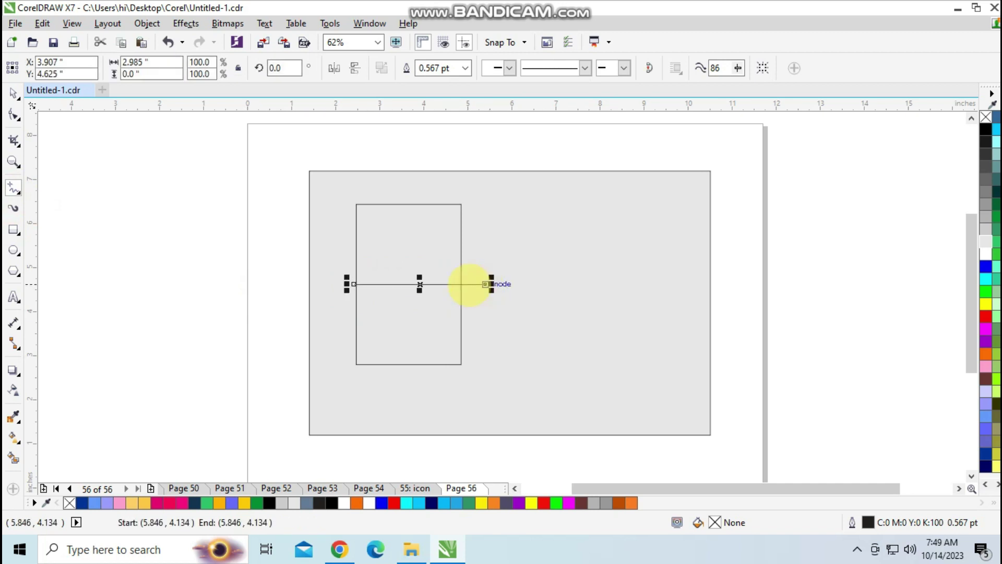
Duplicate the horizontal line straight down to just above the rectangle's lower edge
left_click_drag(418, 282, 418, 350)
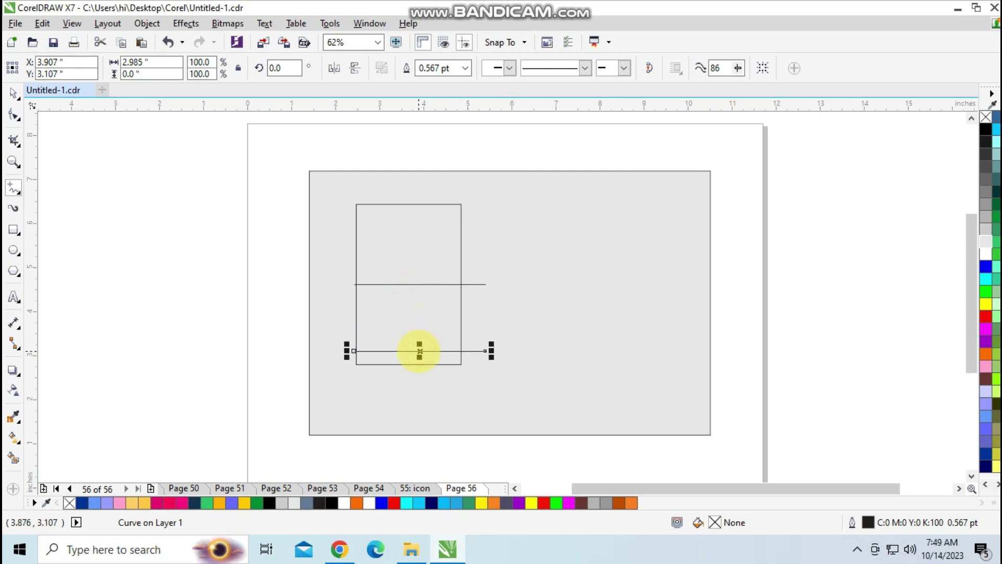
left_click(13, 92)
left_click(198, 354)
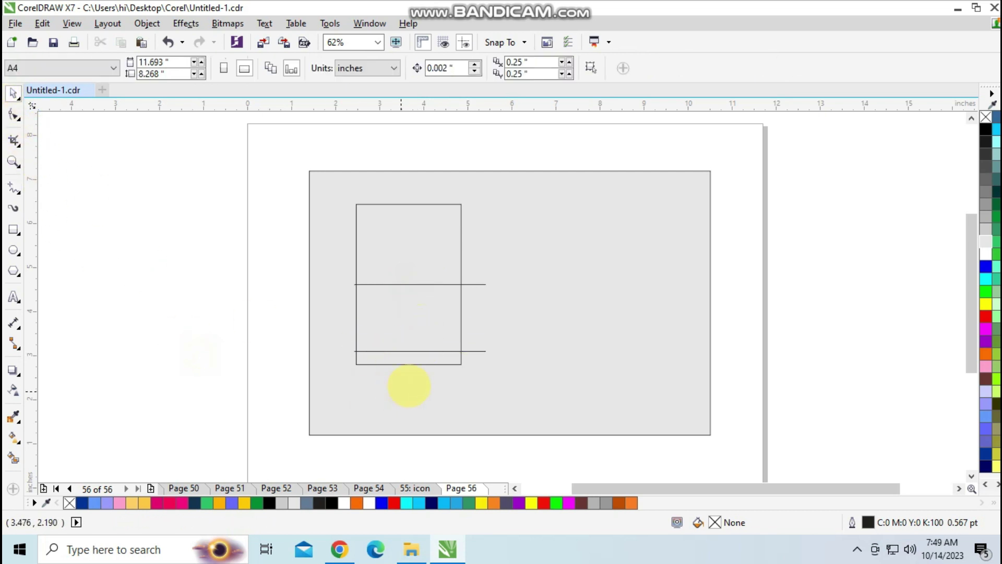
Fill the narrow bottom strip and the upper half of the rectangle with orange using Smart Fill
left_click(13, 458)
left_click(417, 360)
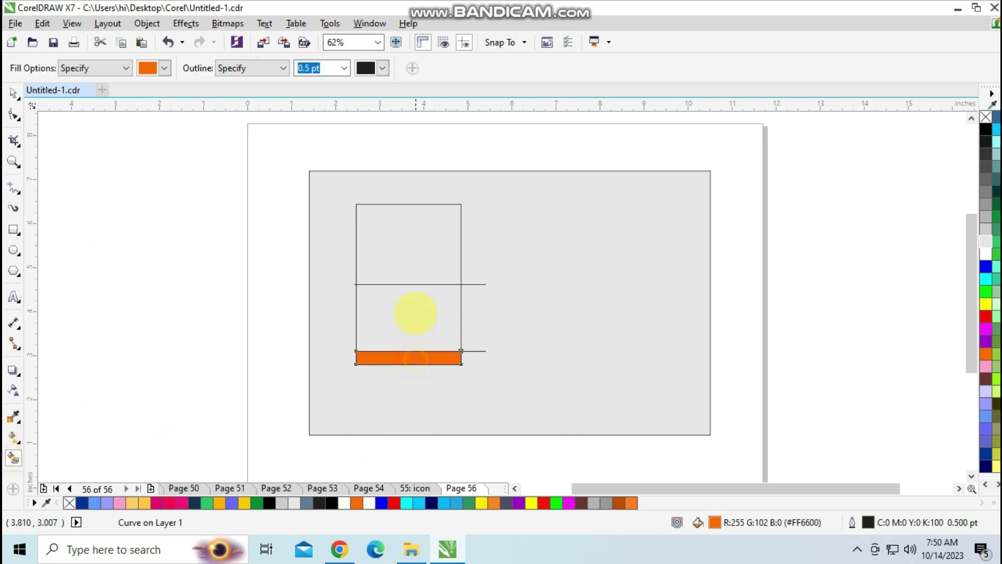
left_click(409, 240)
left_click(13, 93)
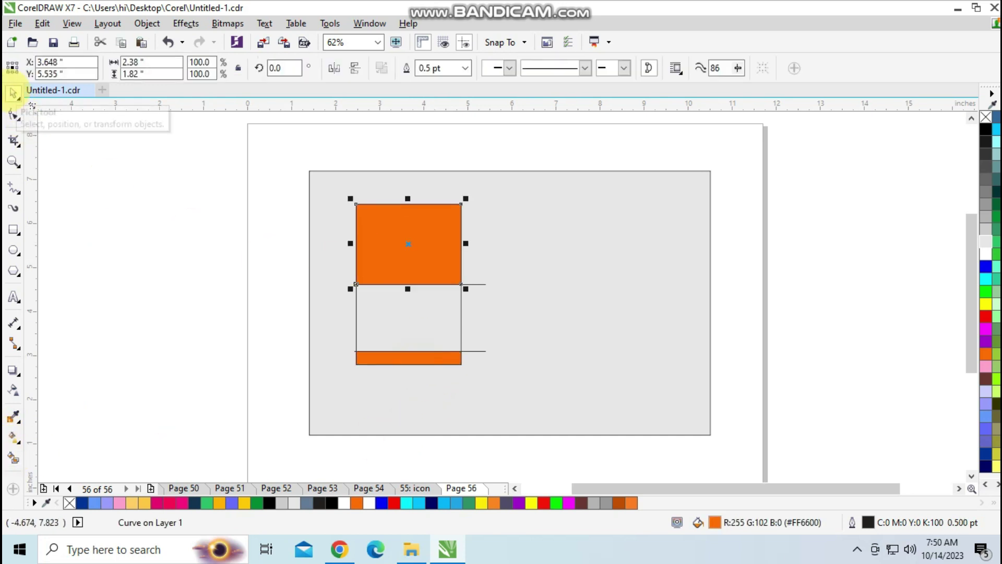
Change the fill of the rectangle's upper section to black
left_click(435, 357)
left_click(417, 264)
left_click(985, 130)
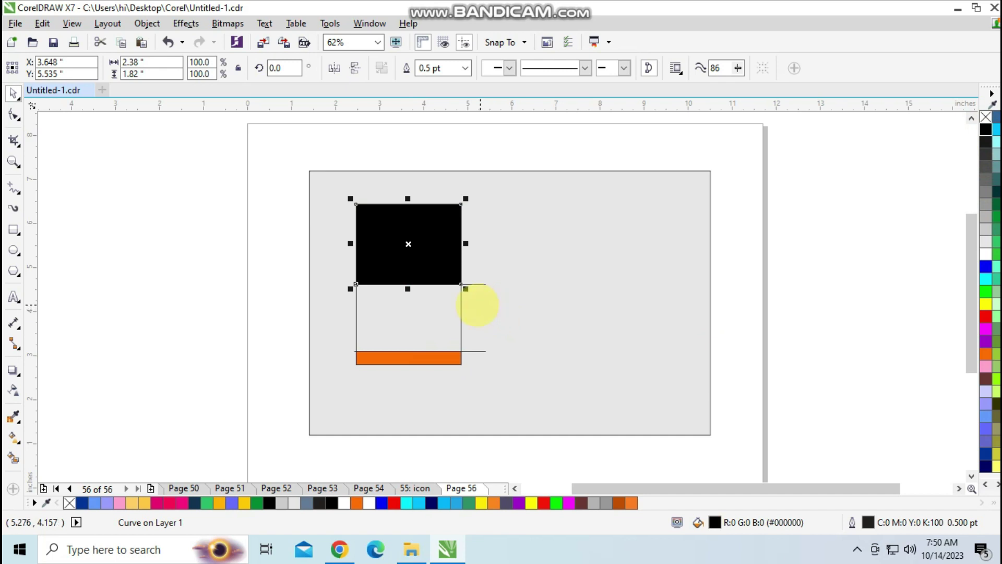
Copy the orange bottom strip up onto the lower part of the black section and increase its height to about 0.393 inches
left_click(414, 358)
left_click_drag(413, 358, 415, 266)
scroll(415, 265, "up", 2)
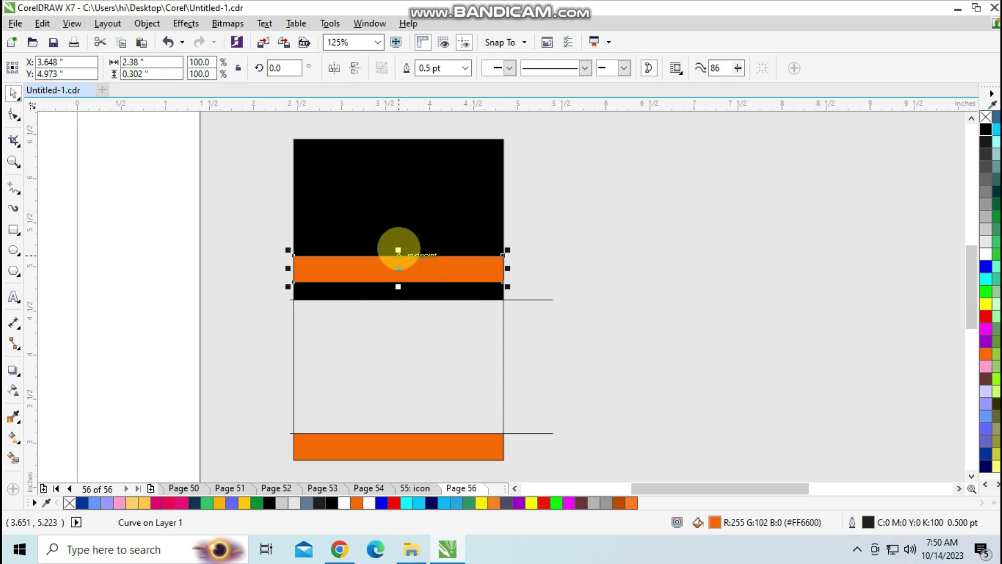
mouse_move(398, 286)
left_mouse_down()
mouse_move(398, 294)
mouse_move(398, 270)
left_mouse_up()
left_click(581, 347)
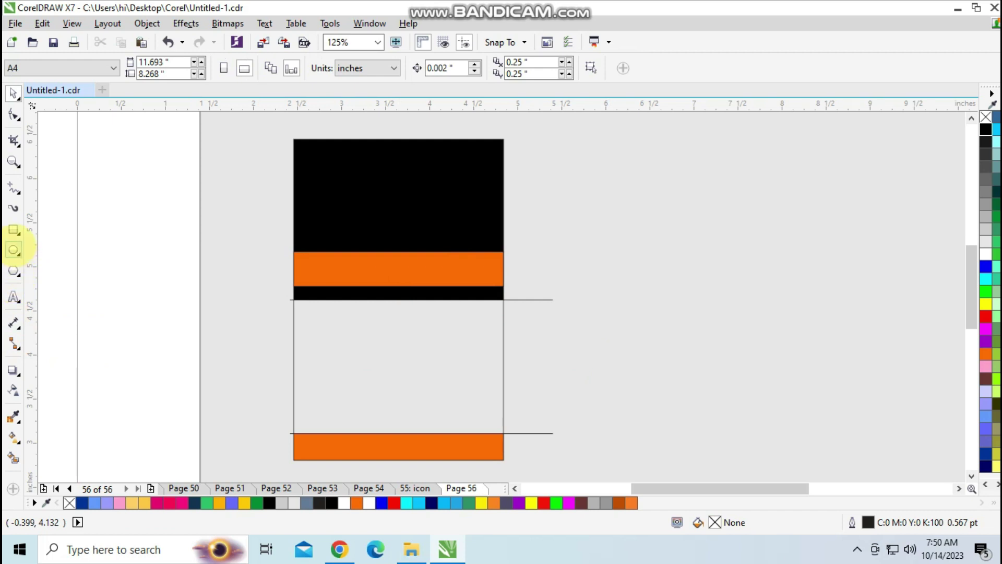
Draw a rectangle about 1.725 by 0.45 inches, round its corners to about 0.175 inches, and place it below the black section
left_click(13, 229)
mouse_move(591, 217)
left_mouse_down()
mouse_move(631, 257)
mouse_move(682, 246)
mouse_move(743, 256)
left_mouse_up()
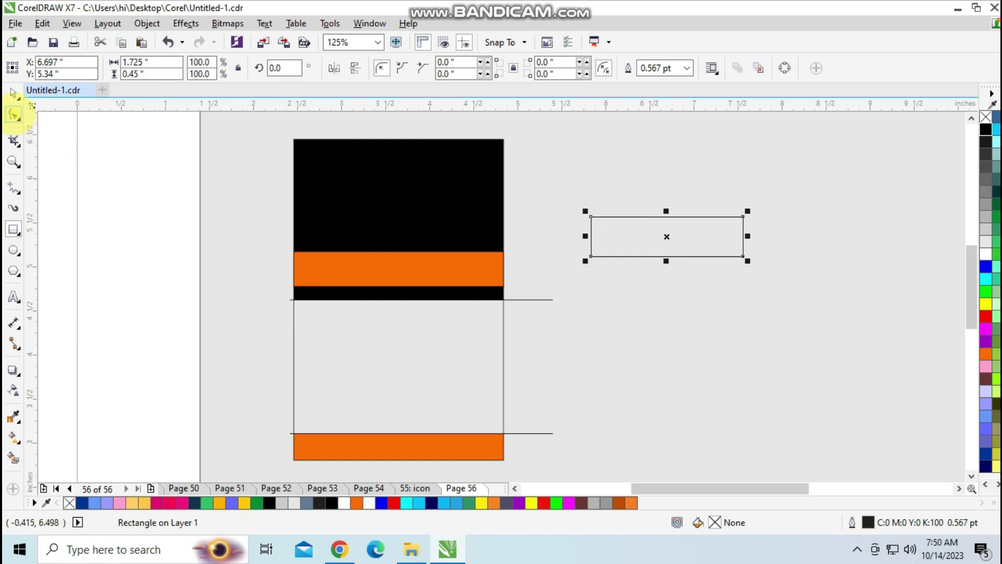
left_click(13, 113)
left_click_drag(590, 216, 605, 217)
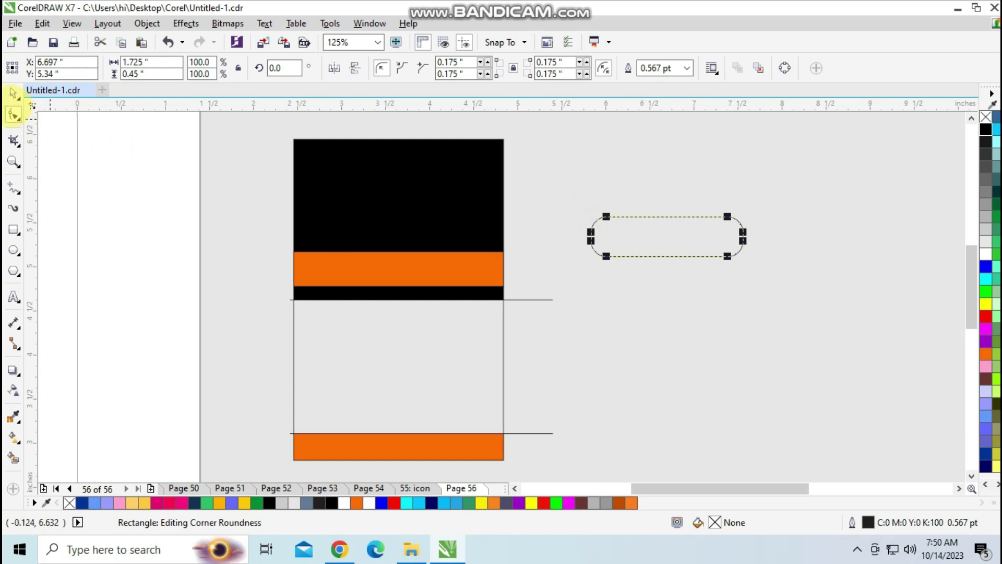
left_click(13, 93)
left_click_drag(667, 236, 391, 344)
left_click(409, 273)
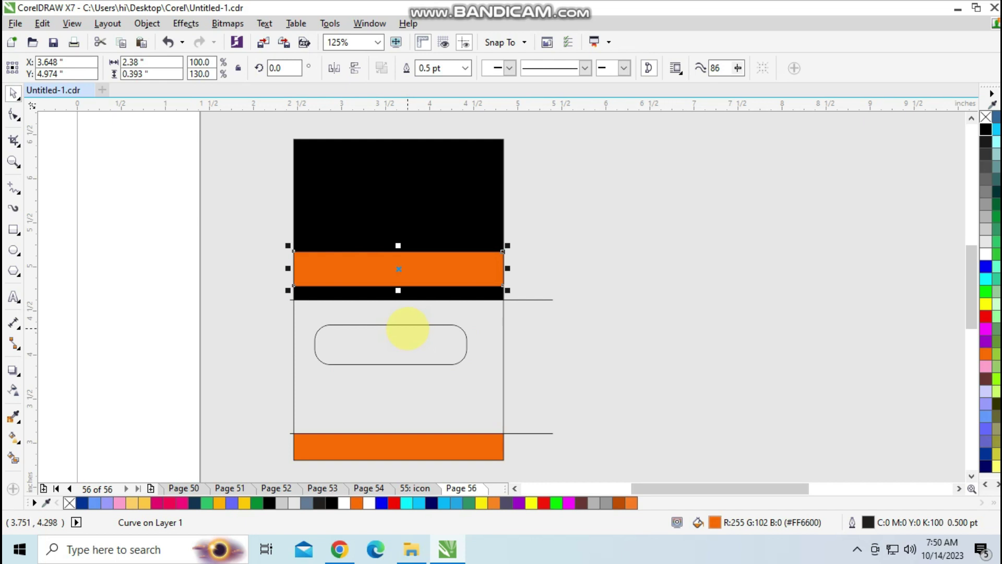
left_click(395, 324, "shift")
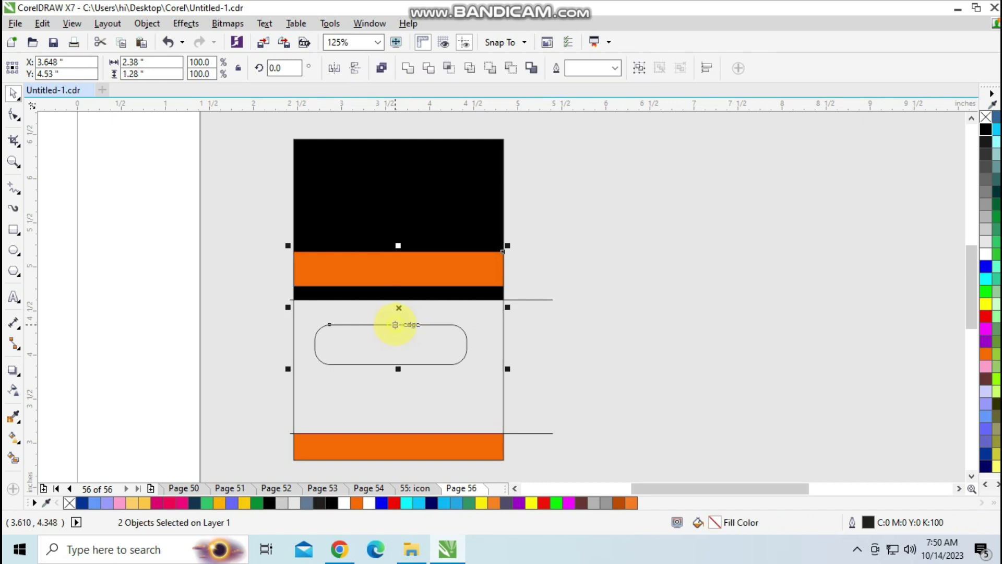
key("e")
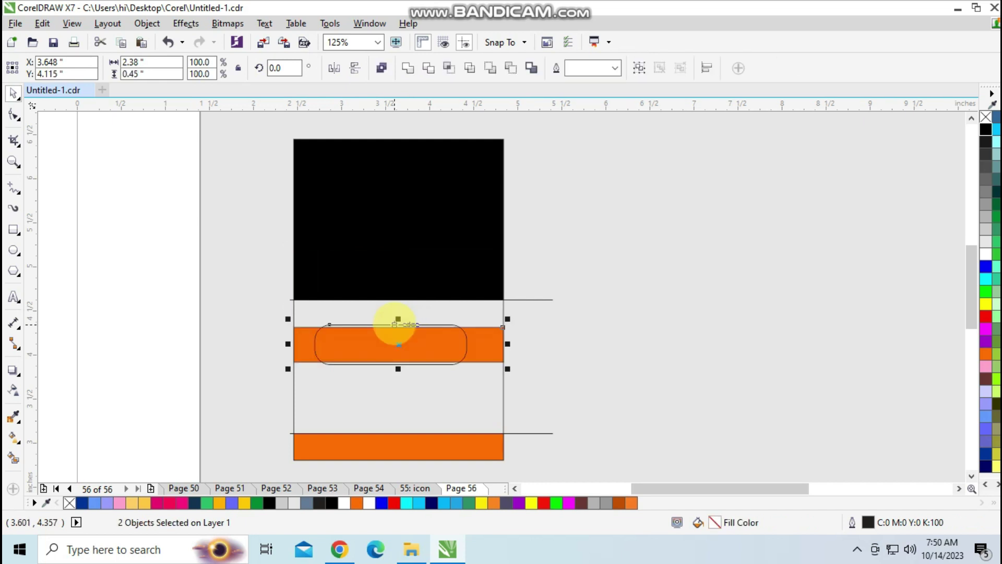
key("ctrl+z")
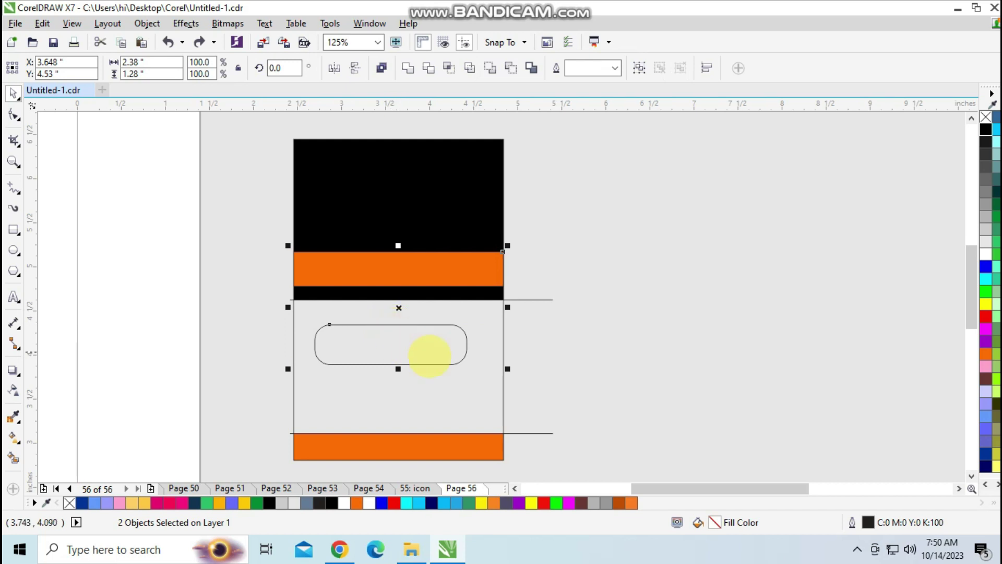
left_click(630, 369)
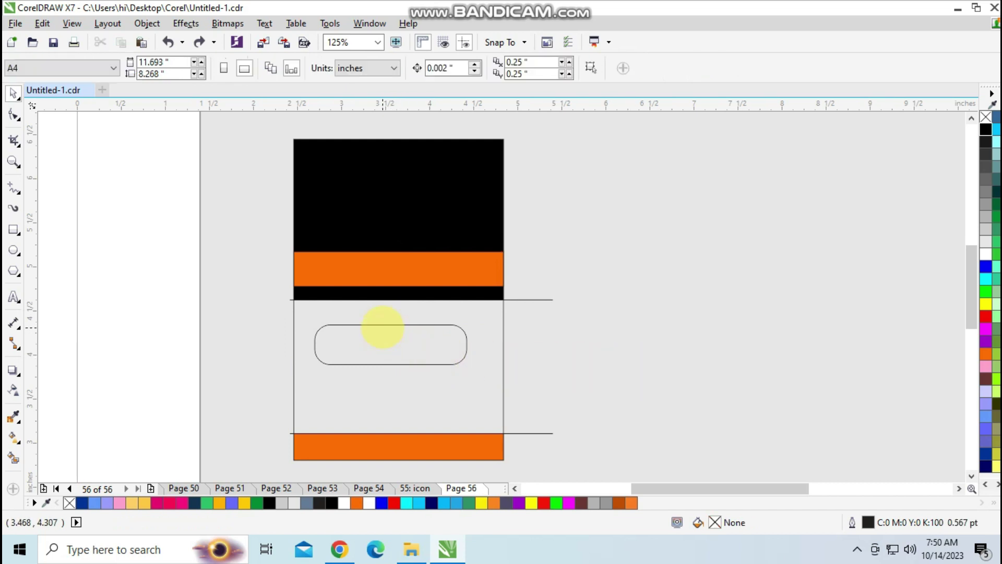
Move the rounded rectangle up against the lower edge of the upper orange strip, centred horizontally on the card
left_click(391, 325)
left_click_drag(392, 326, 393, 290)
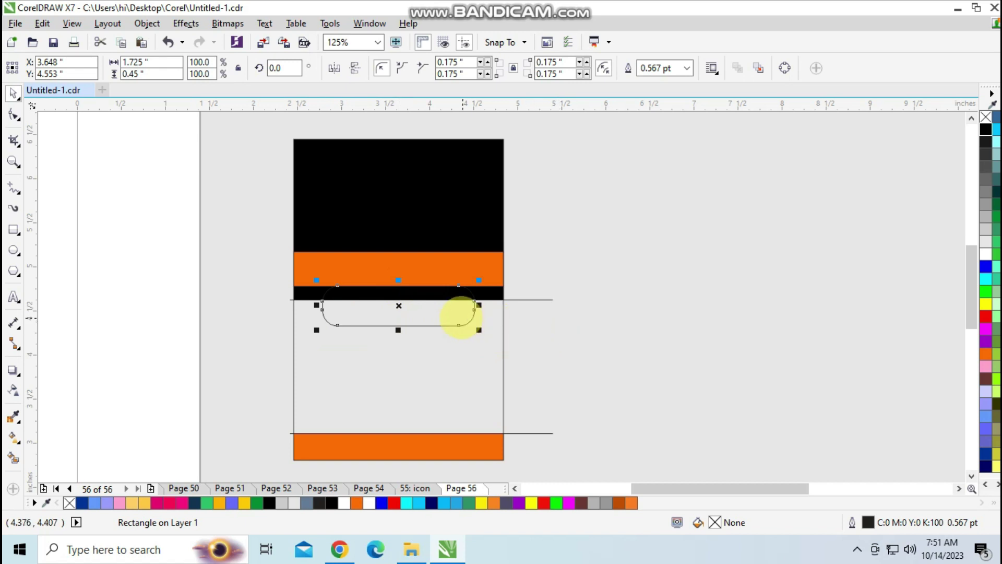
Fill the rounded rectangle with black and reduce its height to about 0.371 inches, keeping its upper edge in place
scroll(458, 318, "up", 2)
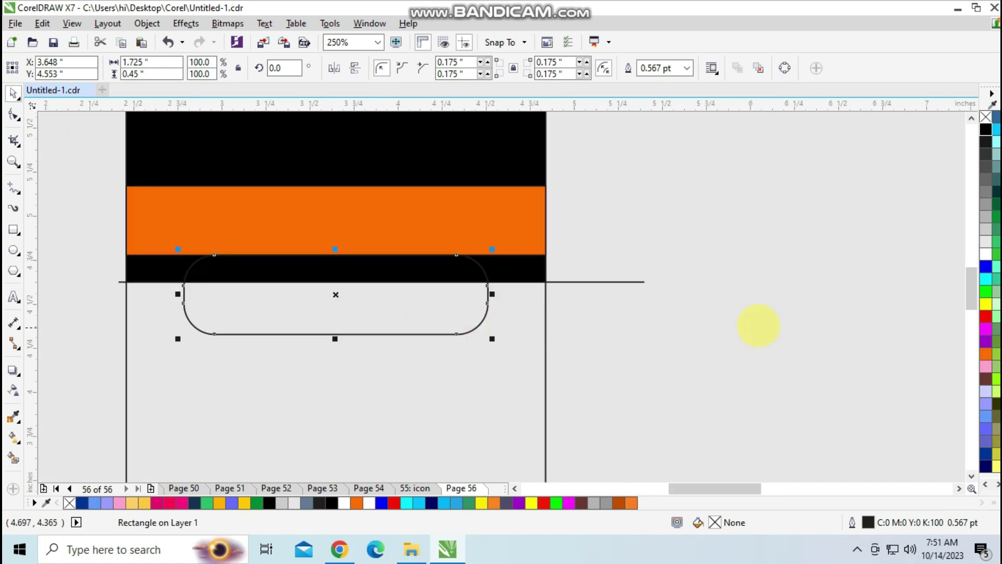
left_click(986, 129)
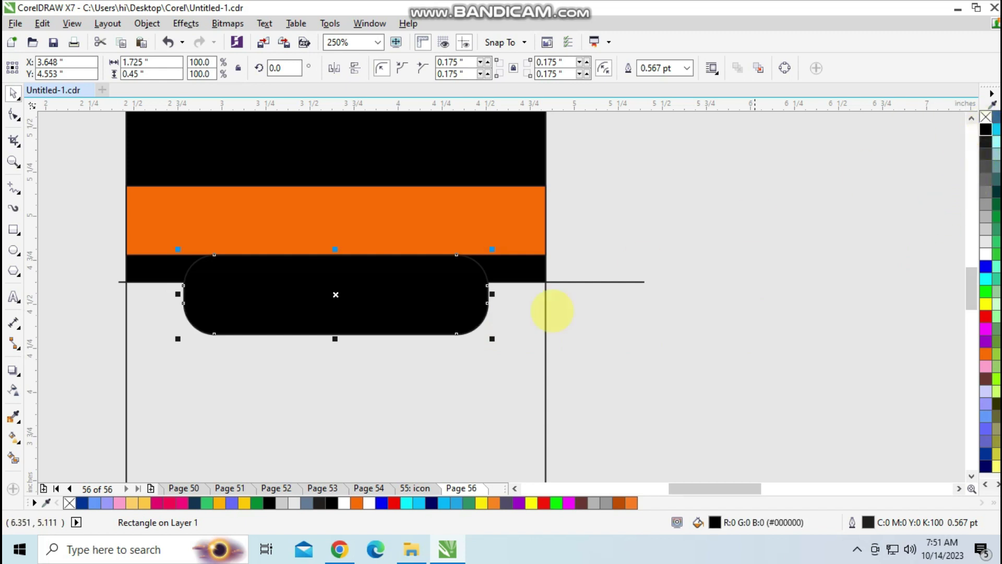
left_click_drag(337, 339, 336, 320)
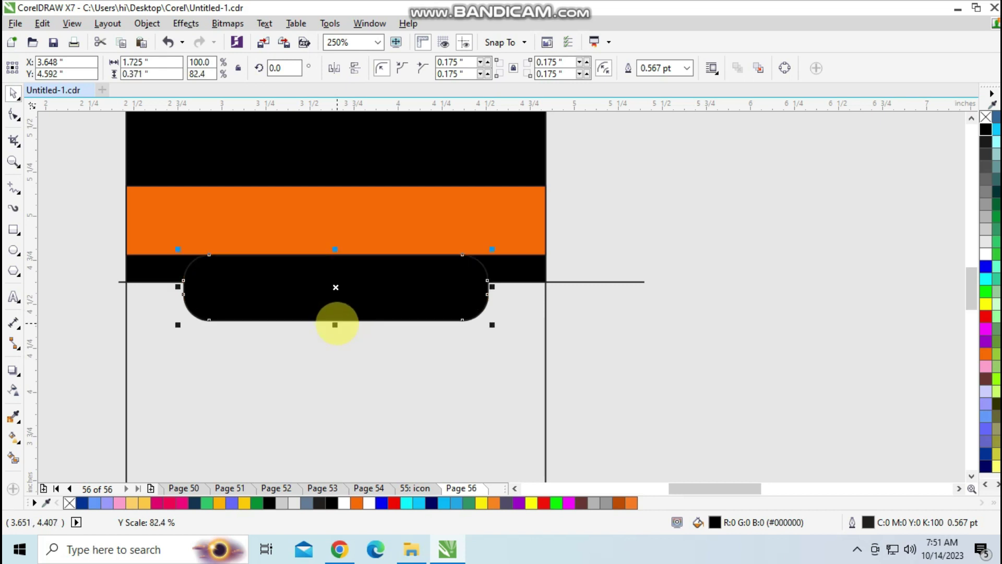
Create a concentric smaller copy of the rounded rectangle, about 1.458 by 0.314 inches, and fill it white
left_click_drag(493, 324, 476, 314)
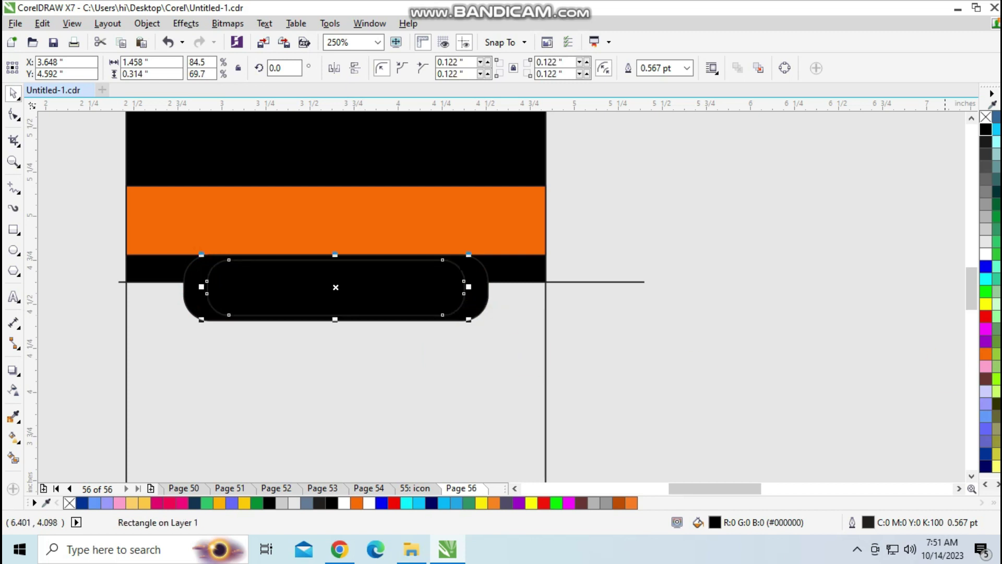
left_click(985, 241)
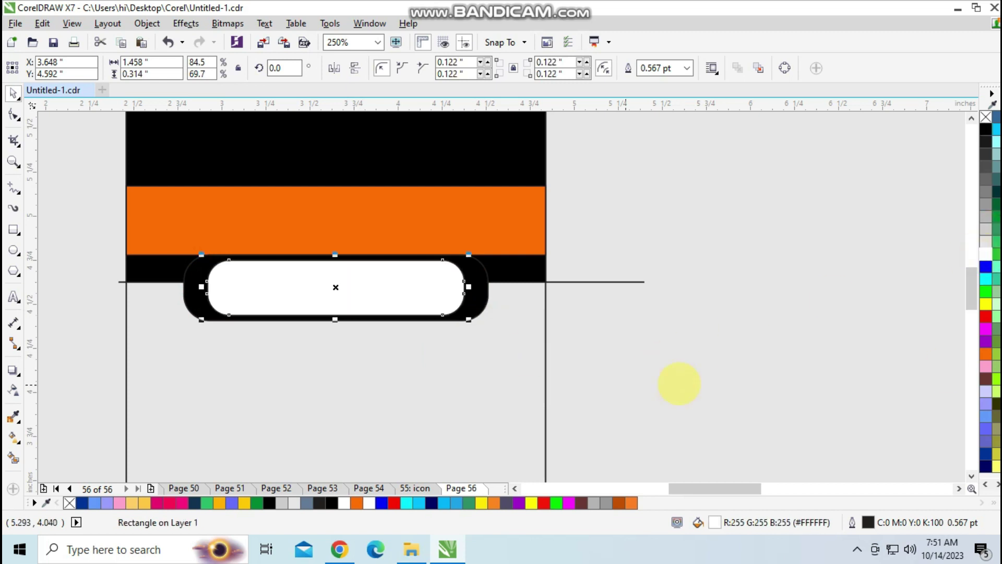
left_click(573, 358)
Weld the outer black rounded rectangle to the black upper section
left_click(491, 276)
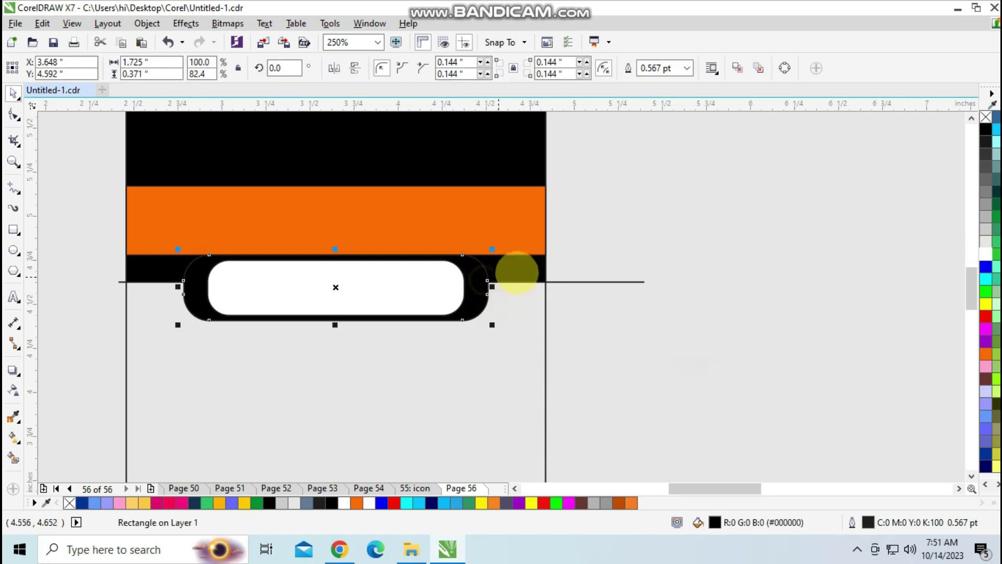
left_click(525, 269, "shift")
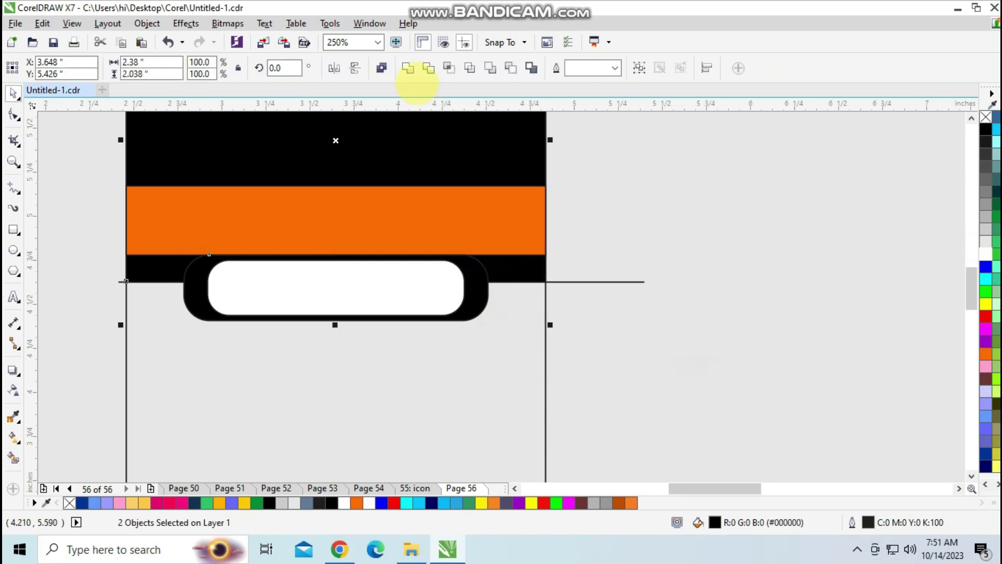
left_click(409, 67)
left_click(574, 292)
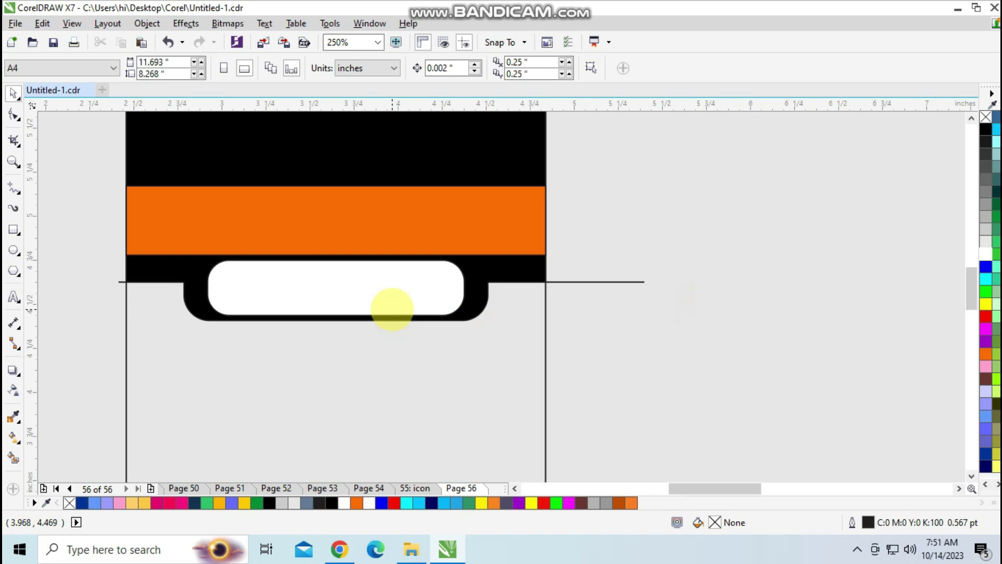
Fill the empty middle section between the black shape and the bottom strip with orange using Smart Fill
scroll(392, 309, "down", 1)
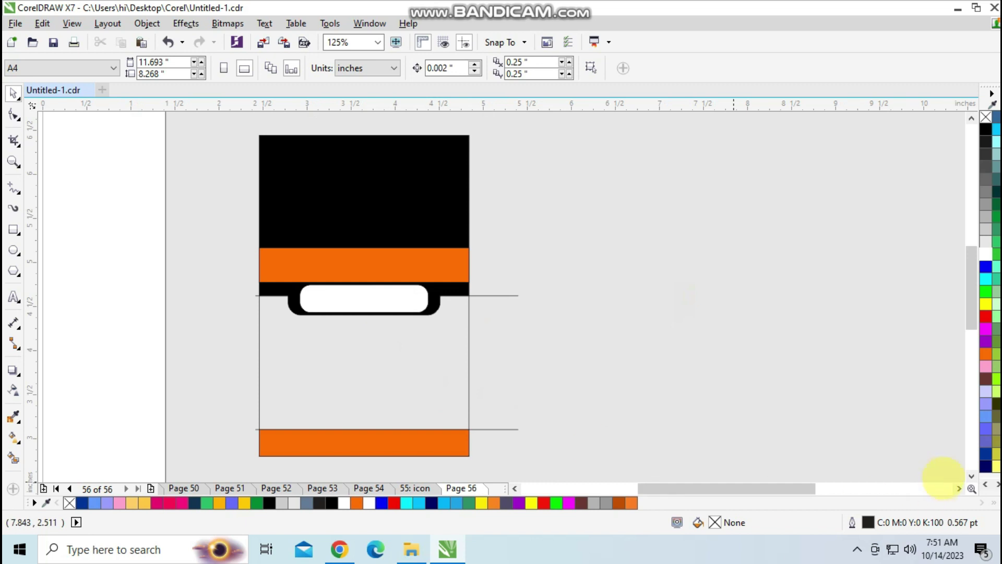
left_click(971, 476)
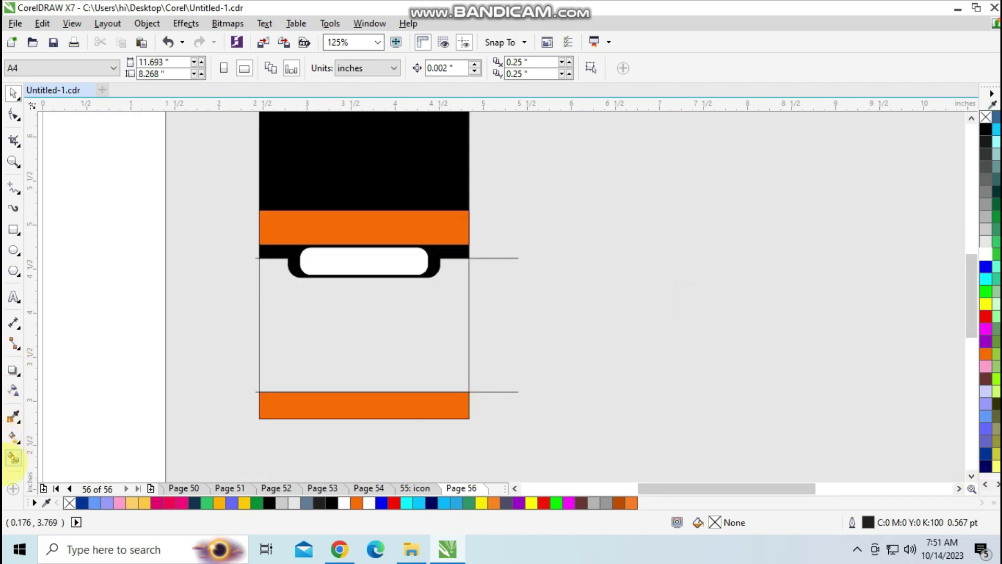
left_click(13, 458)
left_click(422, 341)
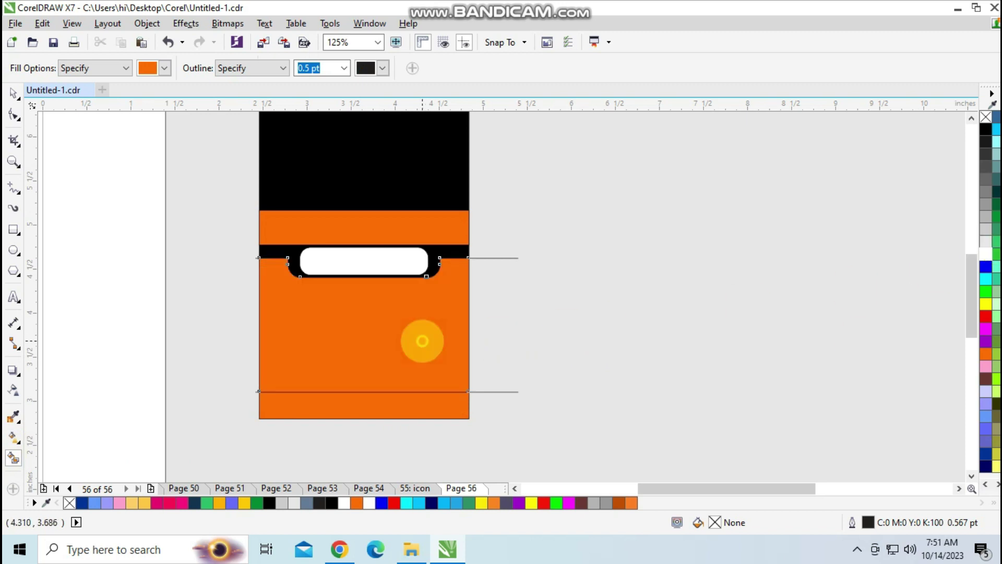
left_click(13, 92)
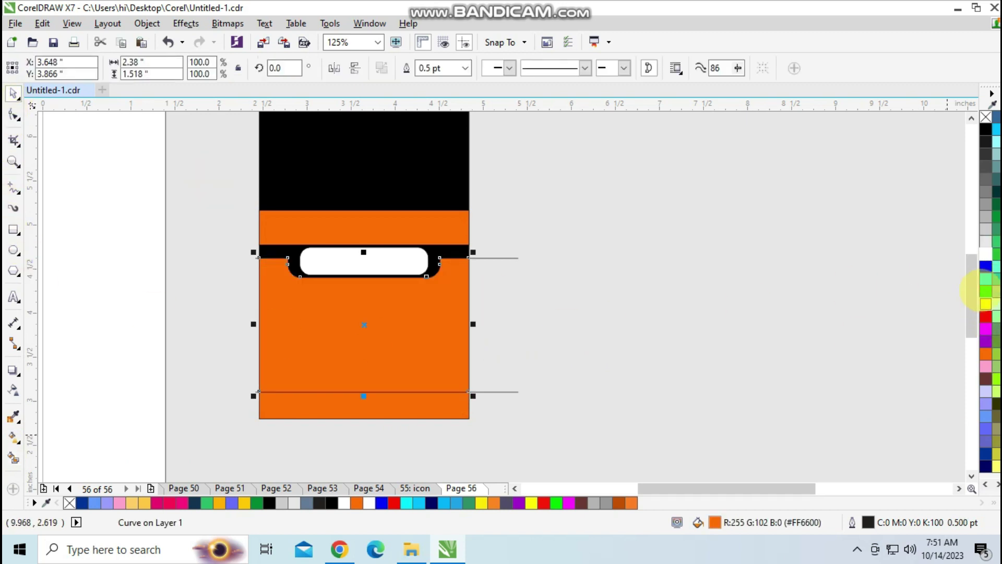
Fill the large section below the label white and reduce the upper orange band's height to about 0.292 inches, keeping its lower edge in place
left_click(985, 254)
left_click(751, 347)
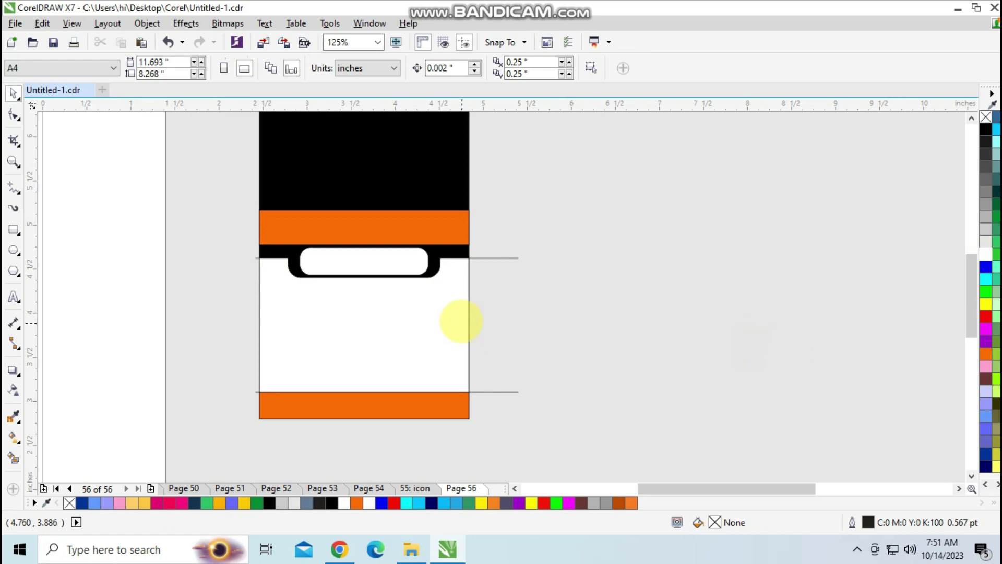
left_click(381, 218)
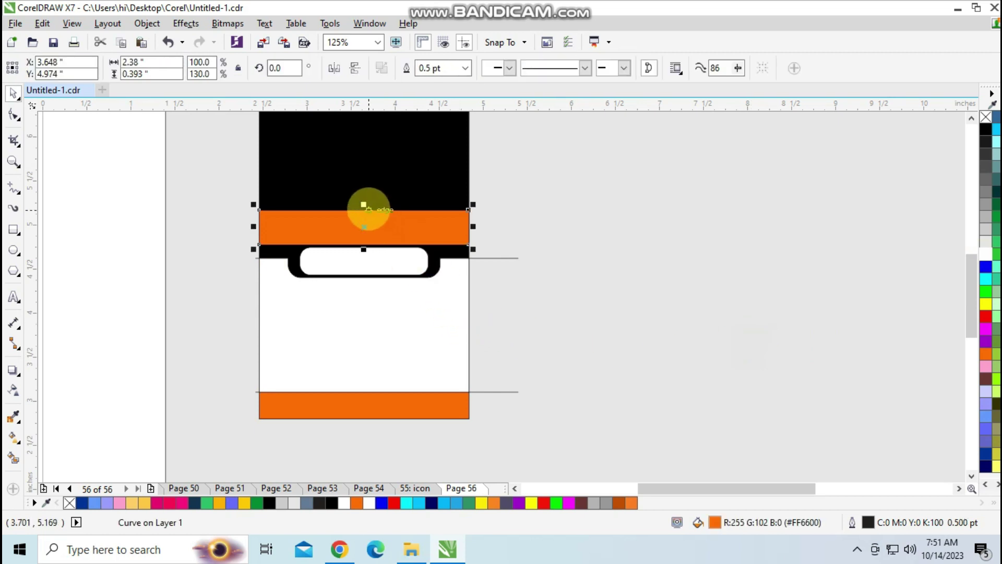
left_click_drag(363, 208, 364, 218)
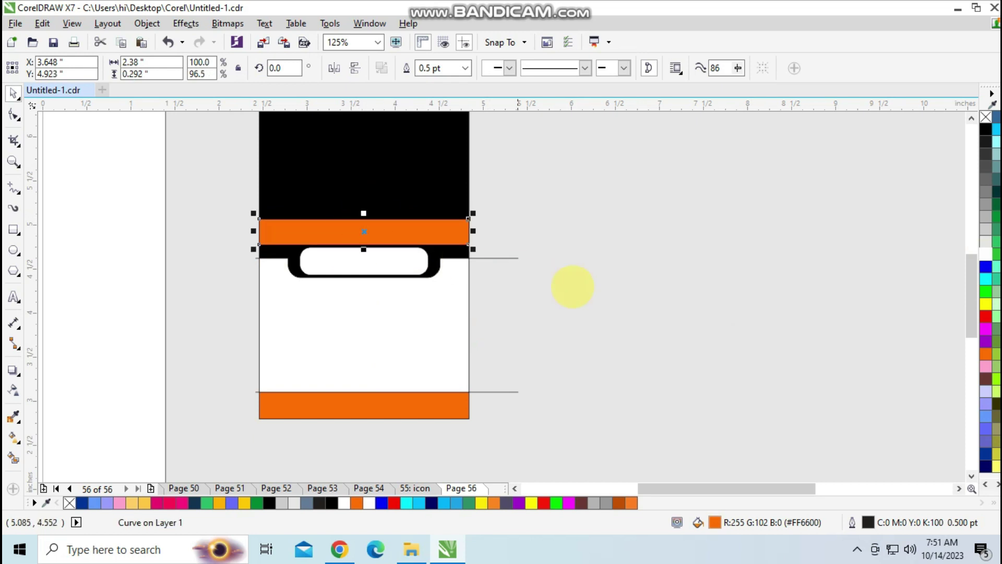
left_click(662, 301)
scroll(778, 253, "up", 1)
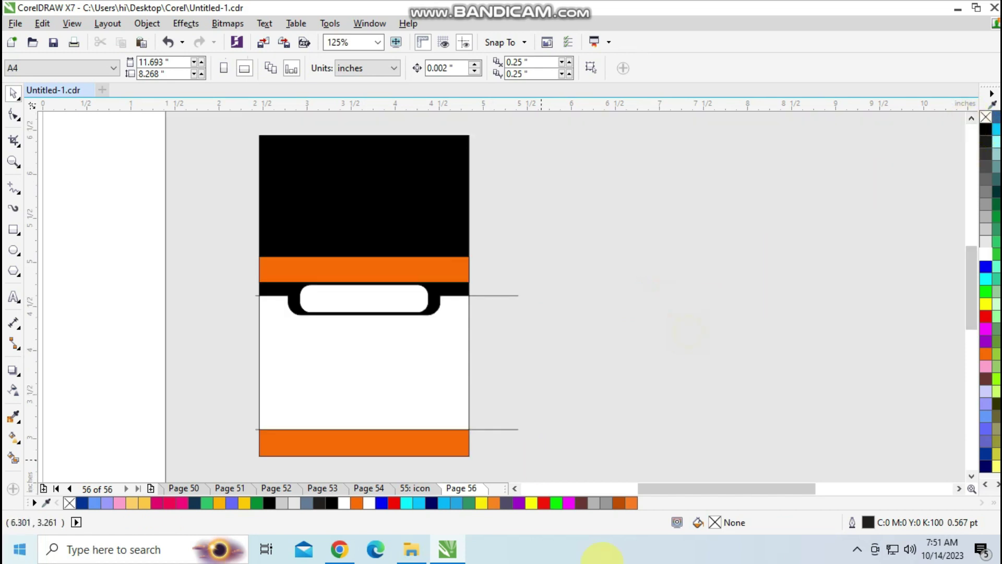
Draw a circle about 1.133 inches in diameter over the black upper section and give it a white outline
left_click(14, 250)
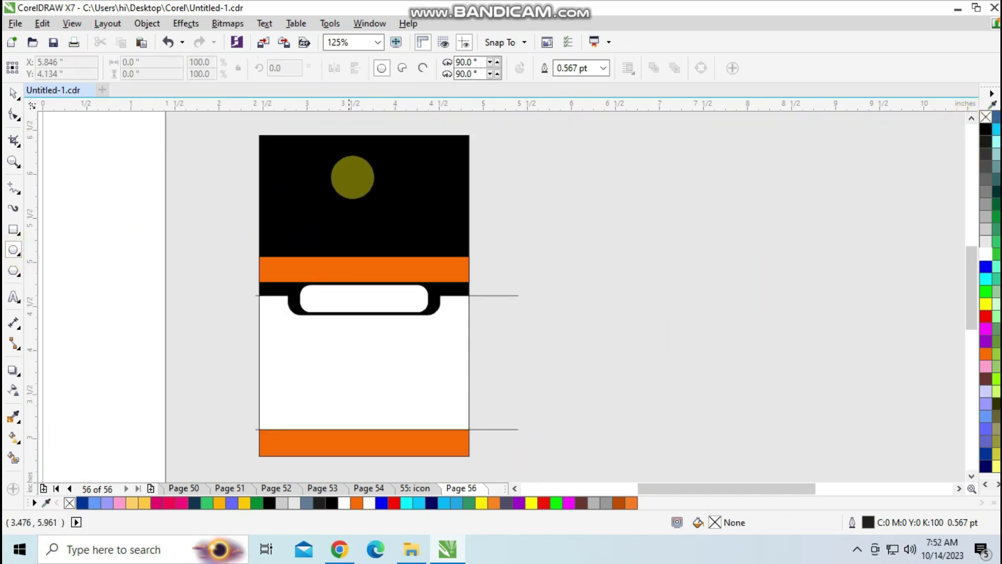
left_click_drag(325, 173, 445, 278)
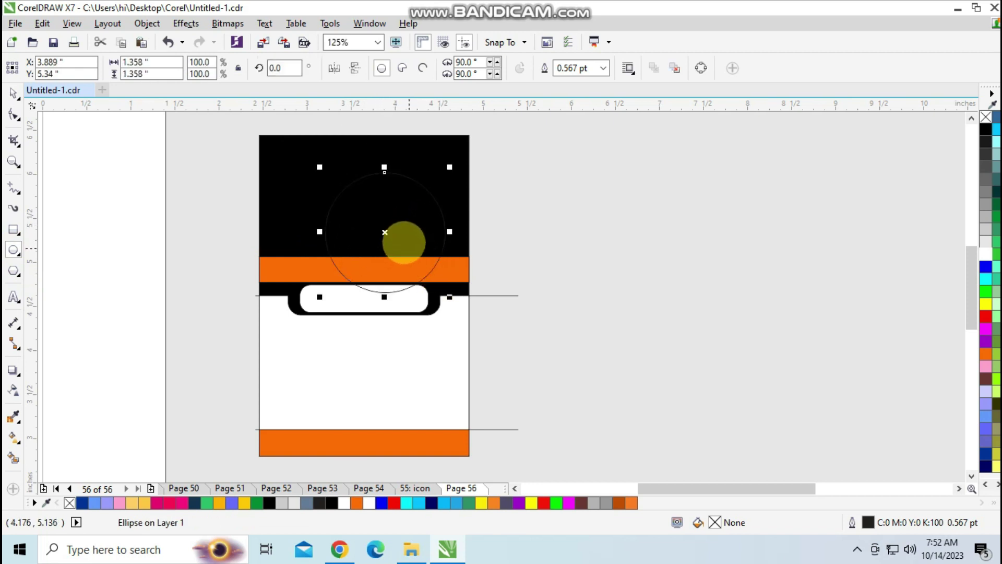
left_click_drag(385, 231, 365, 206)
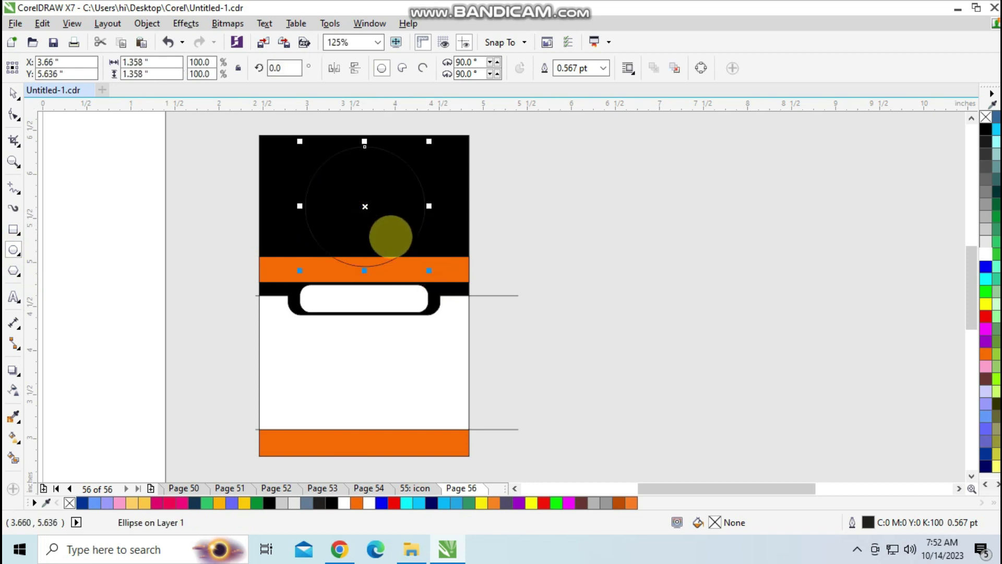
left_click_drag(429, 271, 419, 260)
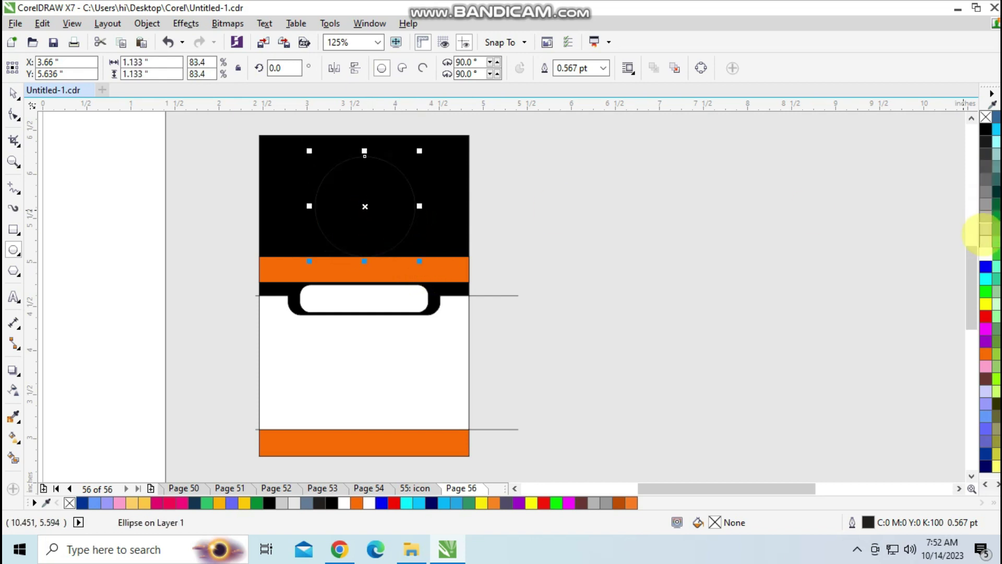
right_click(985, 254)
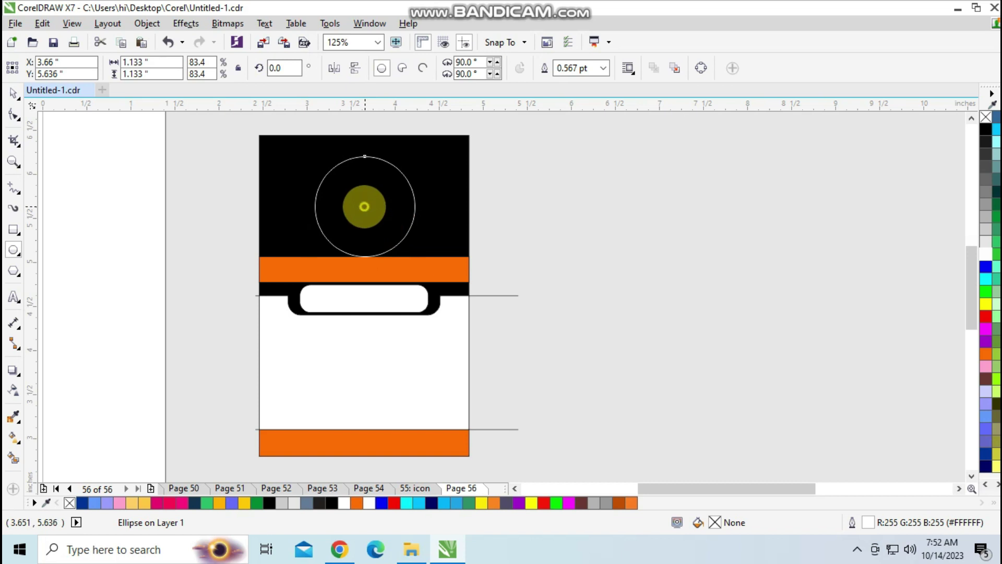
Reposition the circle inside the black upper section, with its centre at about X 3.551 and Y 5.777 inches
mouse_move(368, 213)
left_mouse_down()
mouse_move(365, 185)
mouse_move(370, 196)
left_mouse_up()
left_click(13, 93)
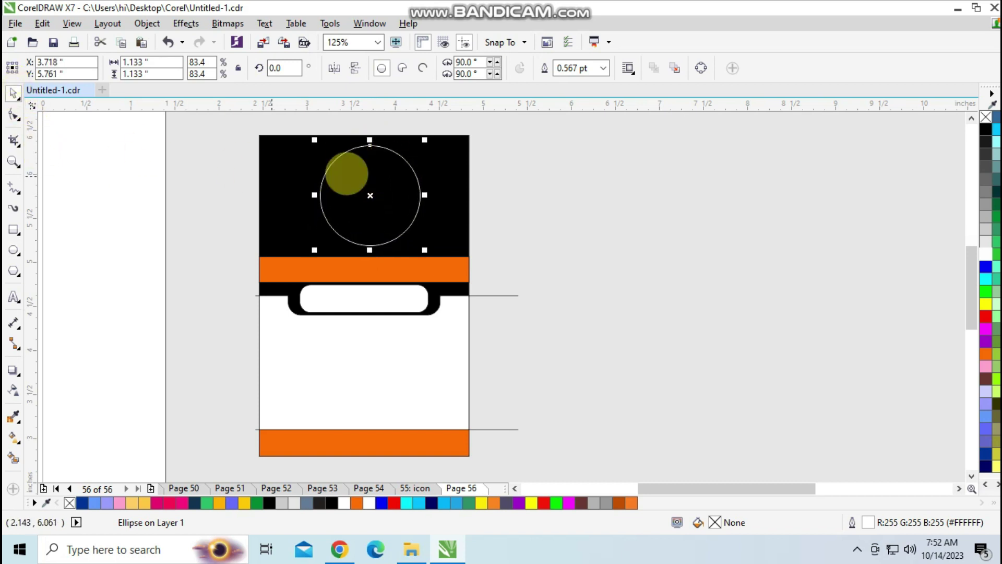
left_click_drag(370, 195, 549, 252)
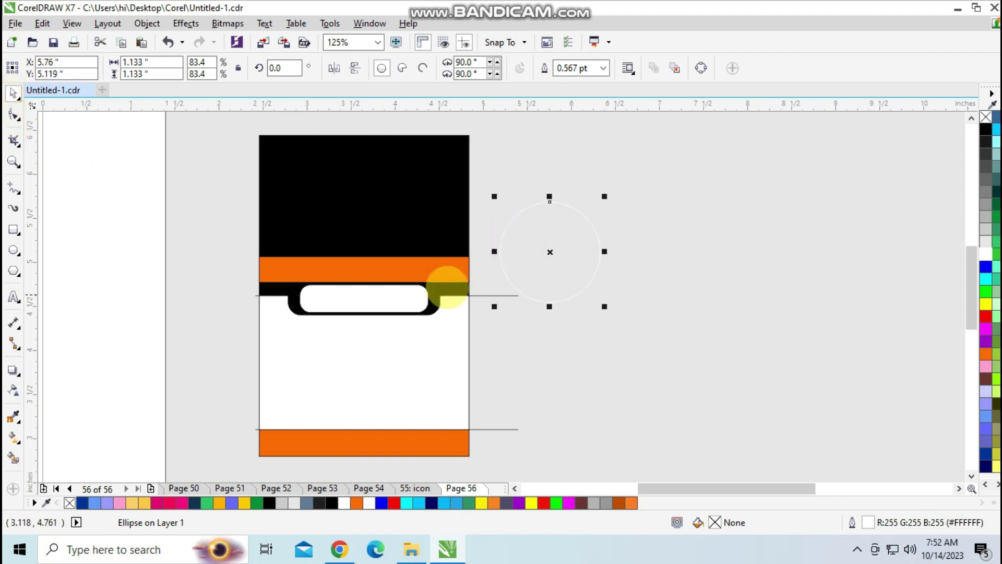
left_click_drag(550, 199, 355, 136)
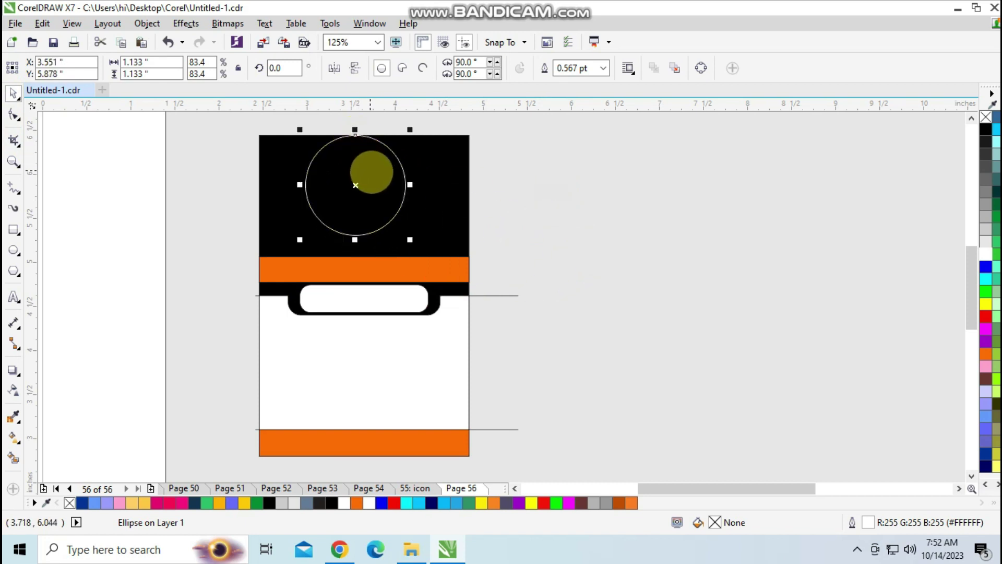
left_click_drag(354, 185, 355, 193)
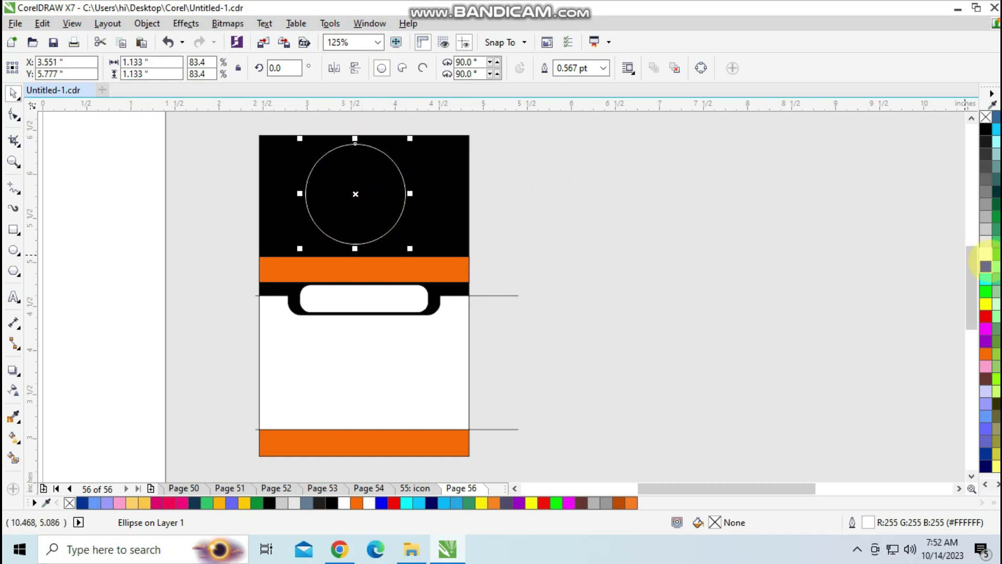
Fill the circle white without an outline and create a concentric copy about 0.967 inches in diameter, filled red
left_click(985, 254)
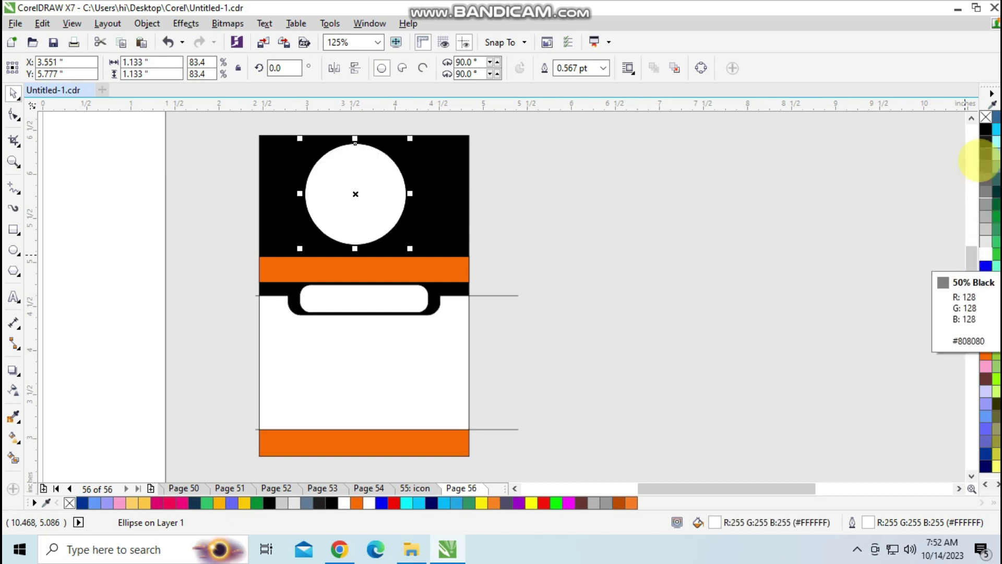
left_click(985, 117)
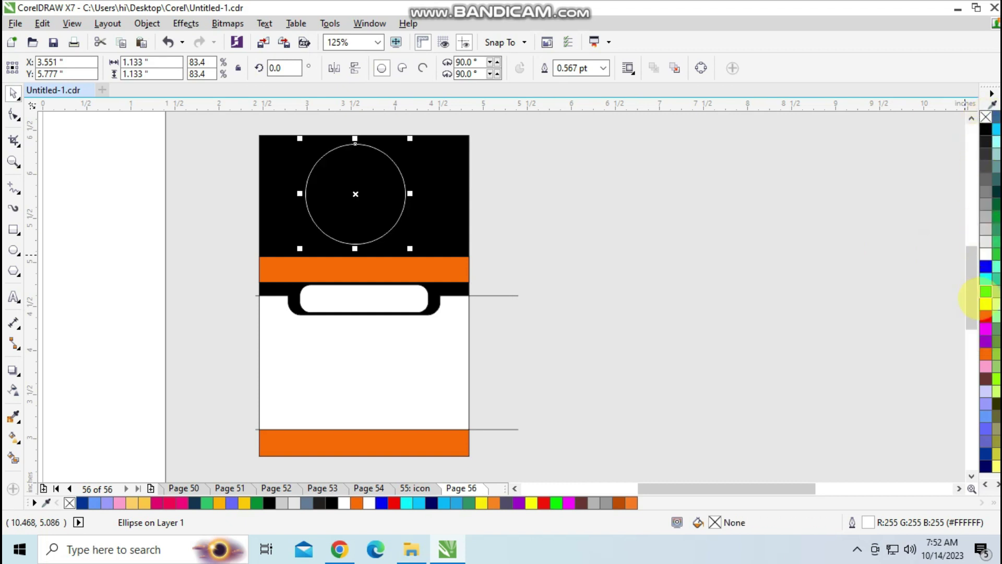
left_click(985, 254)
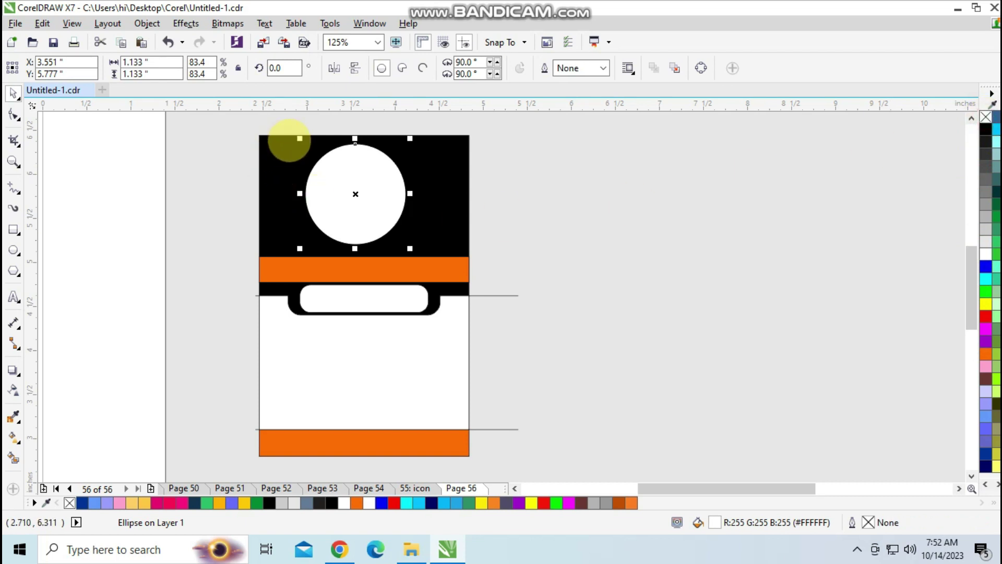
left_click_drag(300, 138, 303, 149)
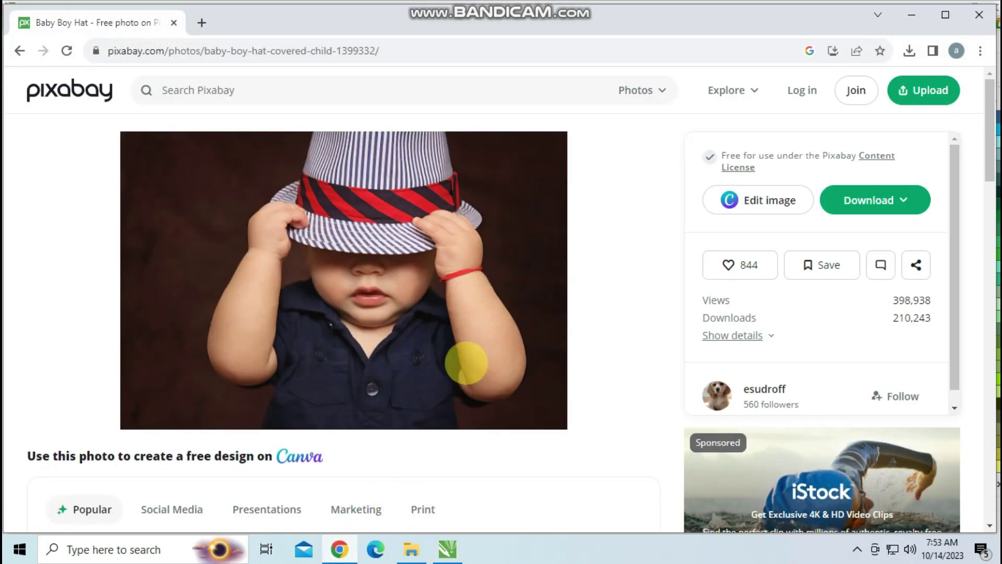
Download the Pixabay photo of the child in a hat as a 1280×853 JPG and show it in its download folder
left_click(872, 198)
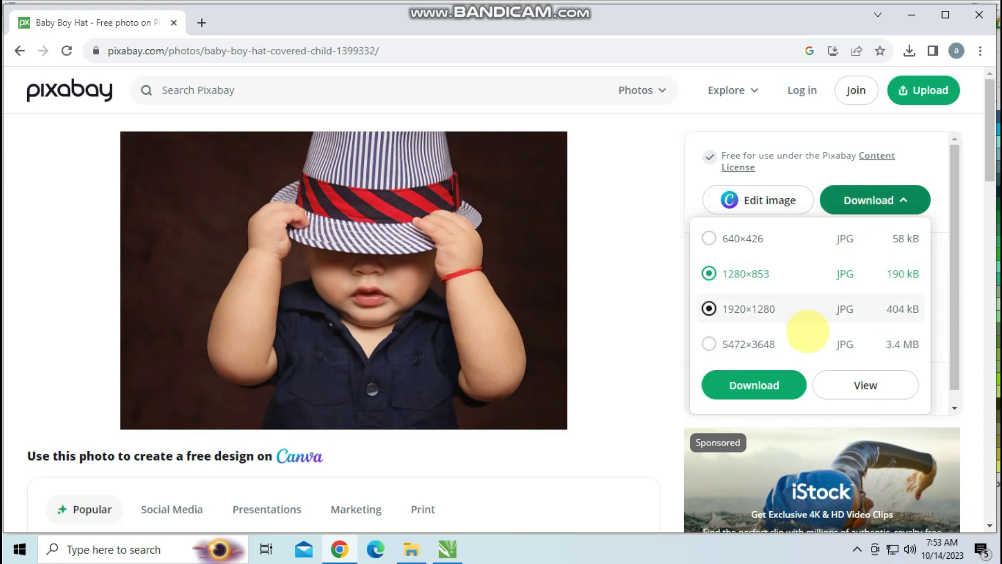
left_click(781, 377)
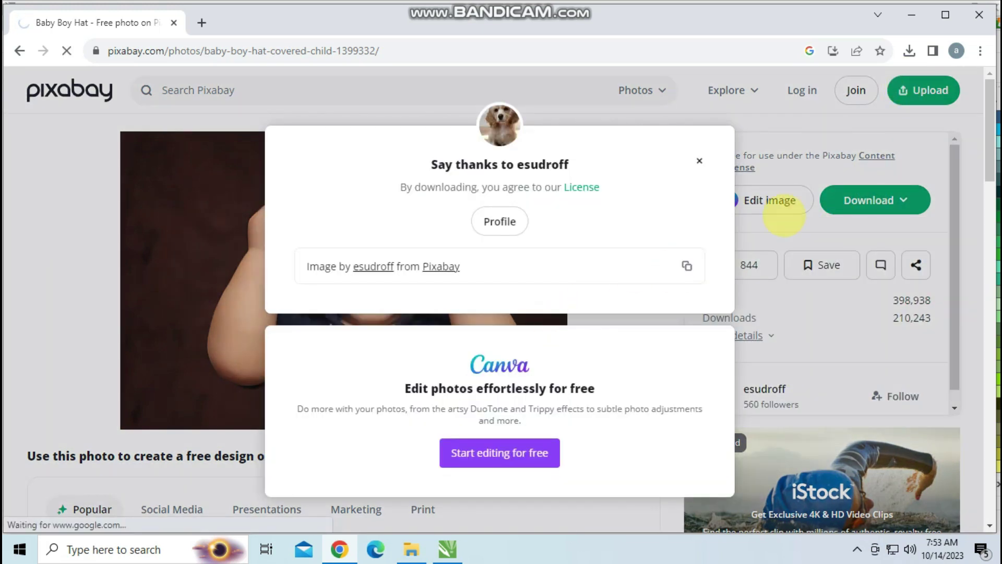
left_click(698, 161)
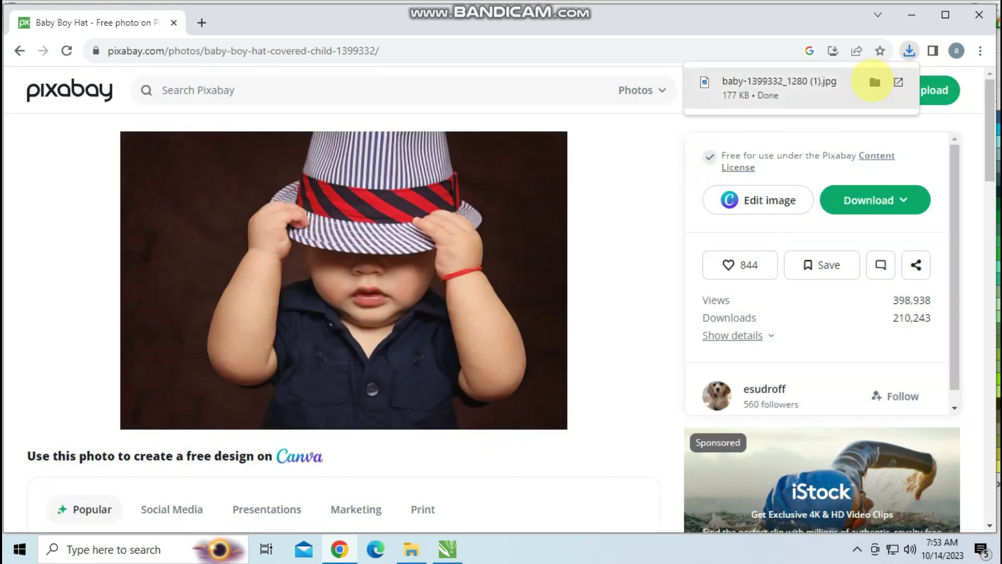
left_click(891, 85)
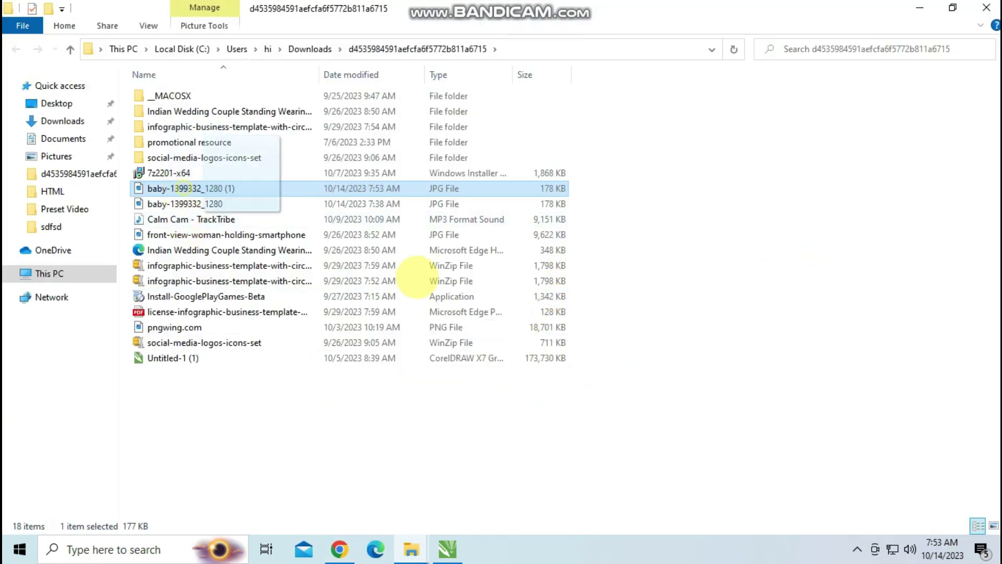
Bring the downloaded photo into the CorelDRAW page and PowerClip it inside the red circle
left_click_drag(459, 555, 698, 304)
right_click(714, 308)
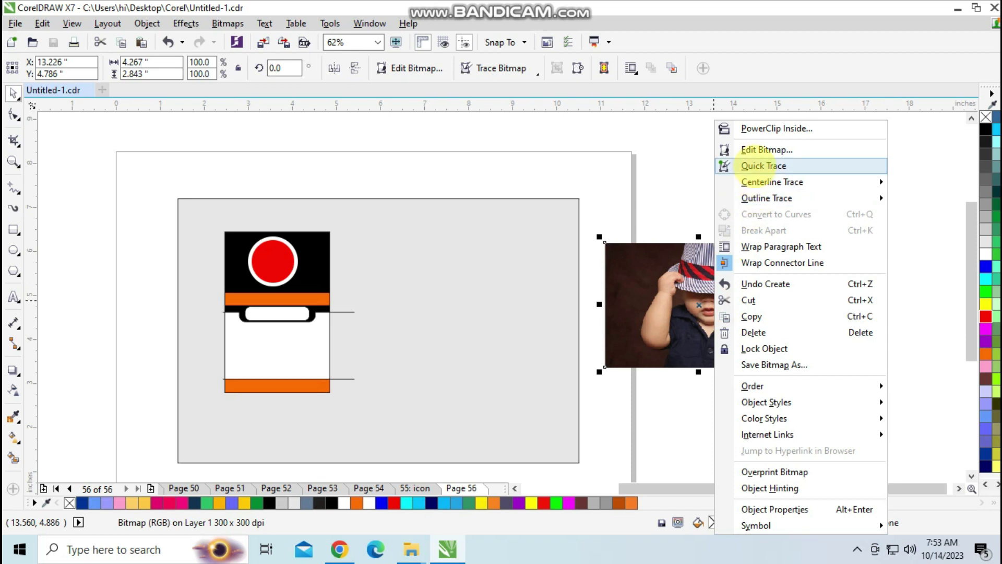
left_click(751, 129)
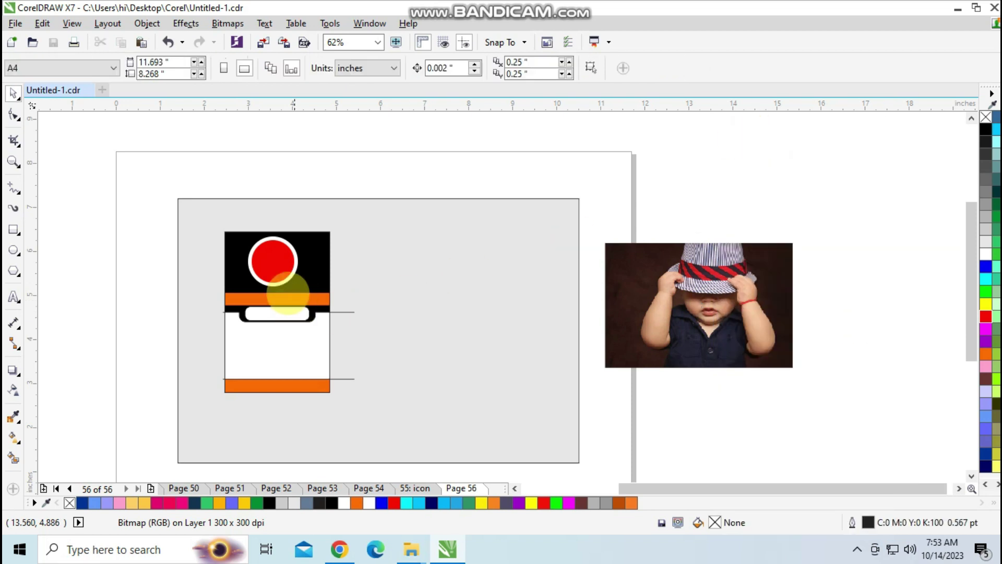
left_click(280, 262)
scroll(280, 262, "up", 2)
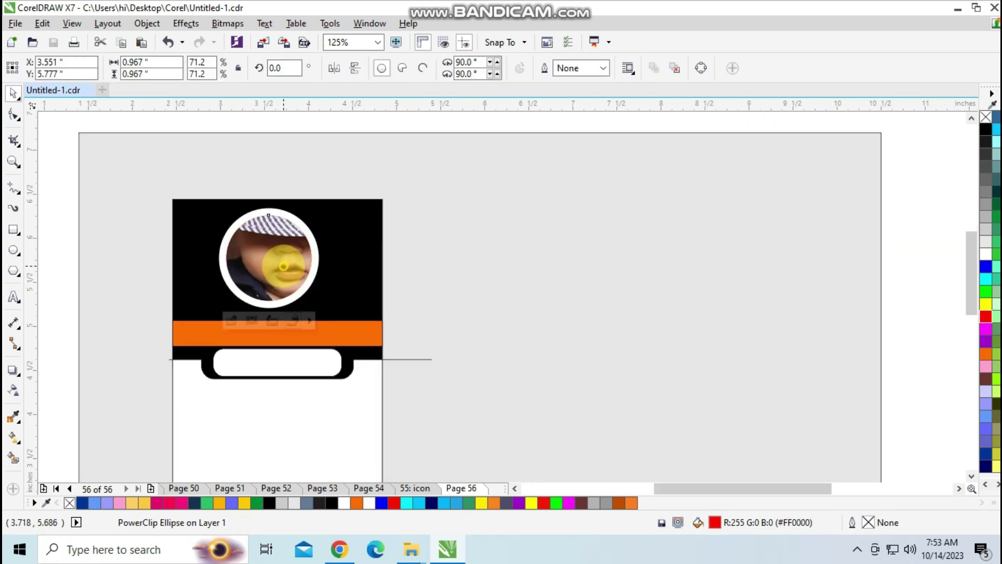
Edit the PowerClip contents, scaling the photo down and repositioning it so the child's head and hands fit within the circle
left_click(283, 264, "ctrl")
left_click(334, 219)
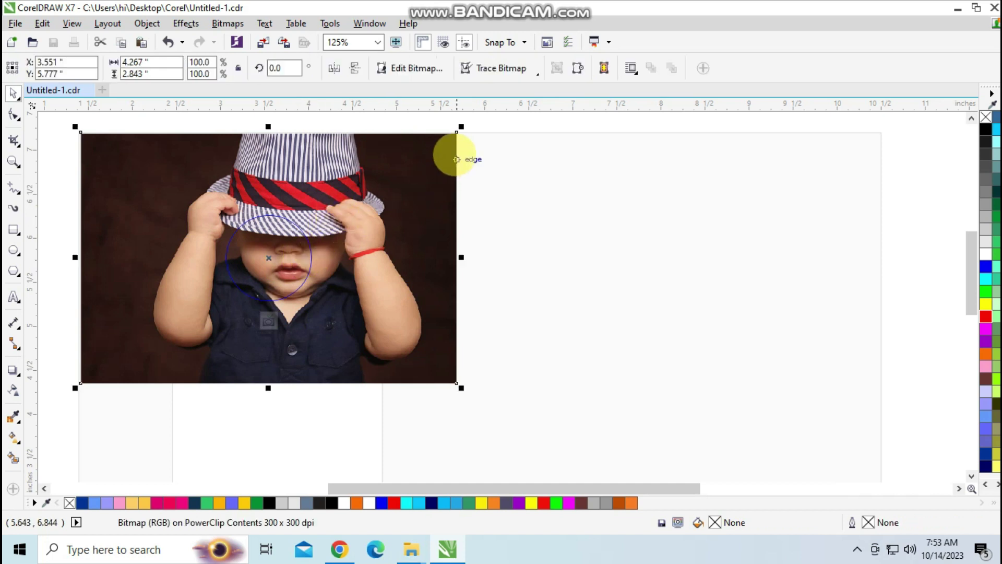
left_click_drag(458, 126, 329, 213)
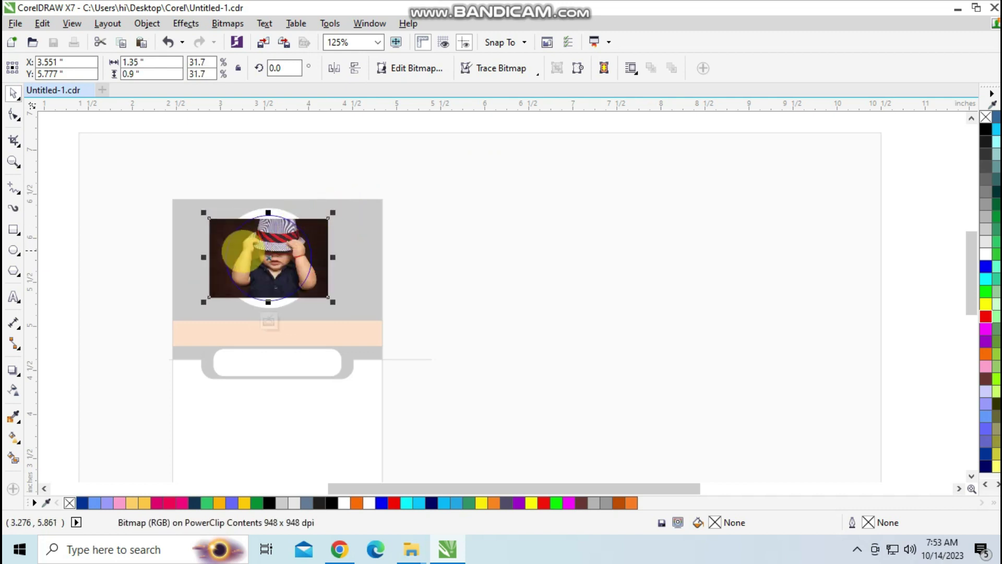
scroll(245, 255, "up", 3)
left_click_drag(342, 281, 317, 270)
left_click_drag(399, 340, 429, 377)
left_click_drag(323, 255, 314, 256)
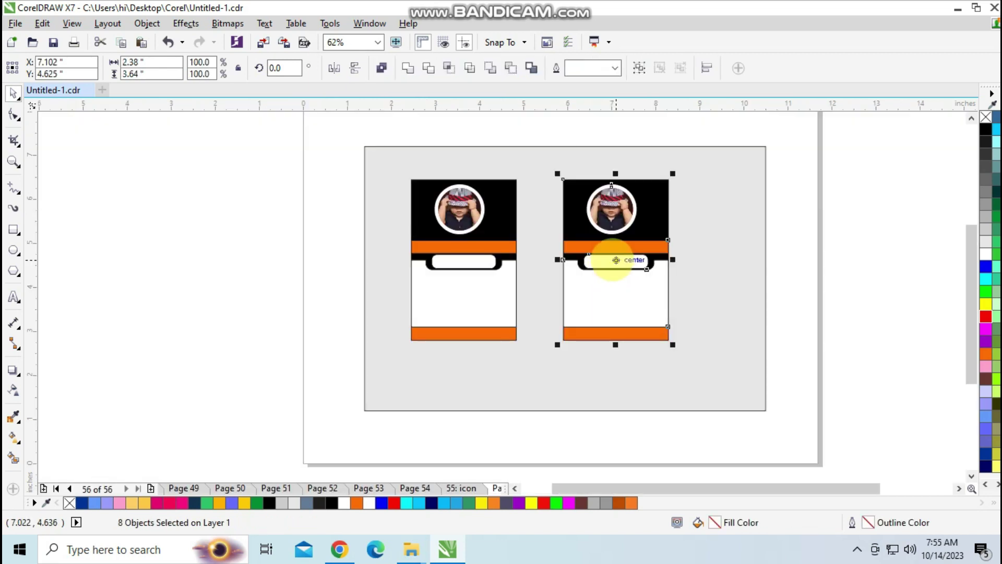
Move the duplicate card closer to the original, leaving a narrow gap, and remove the outlines from both cards
left_click_drag(616, 260, 578, 260)
left_click(776, 287)
left_click_drag(391, 155, 658, 365)
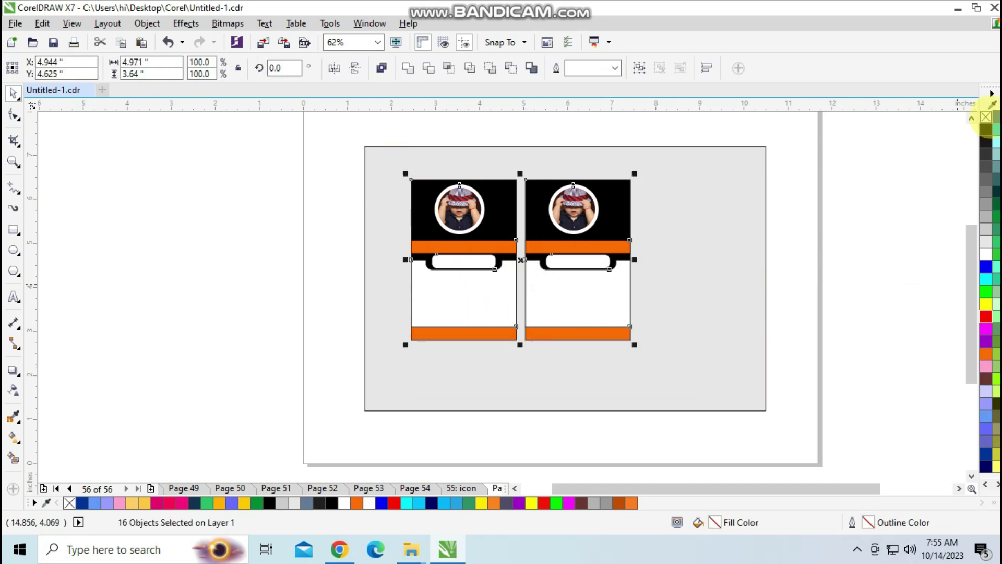
left_click(802, 275)
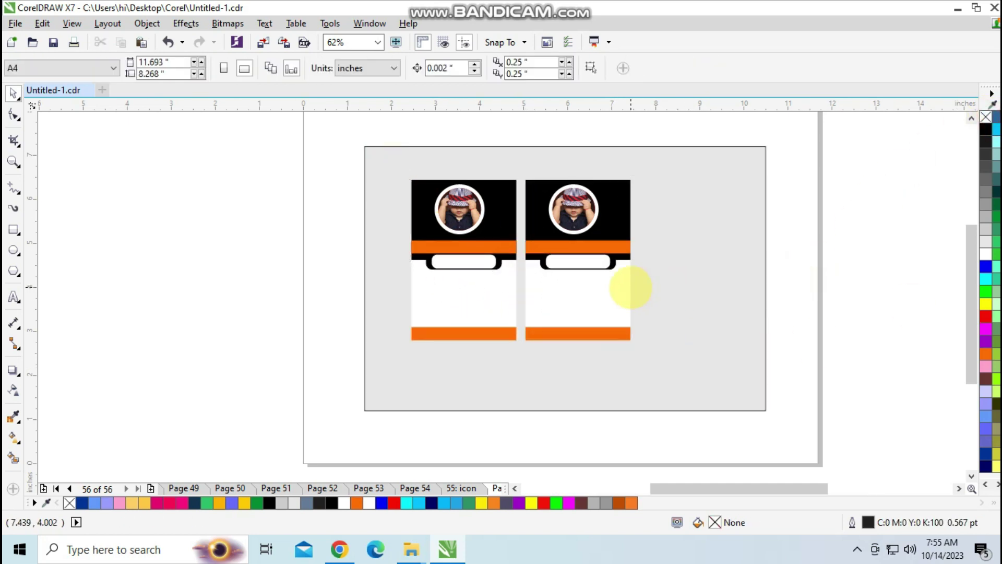
Add two-line artistic text reading "UDAY4YOU" and "Graphic designer" below the white rounded label on the original card
scroll(622, 286, "up", 2)
left_click(564, 306)
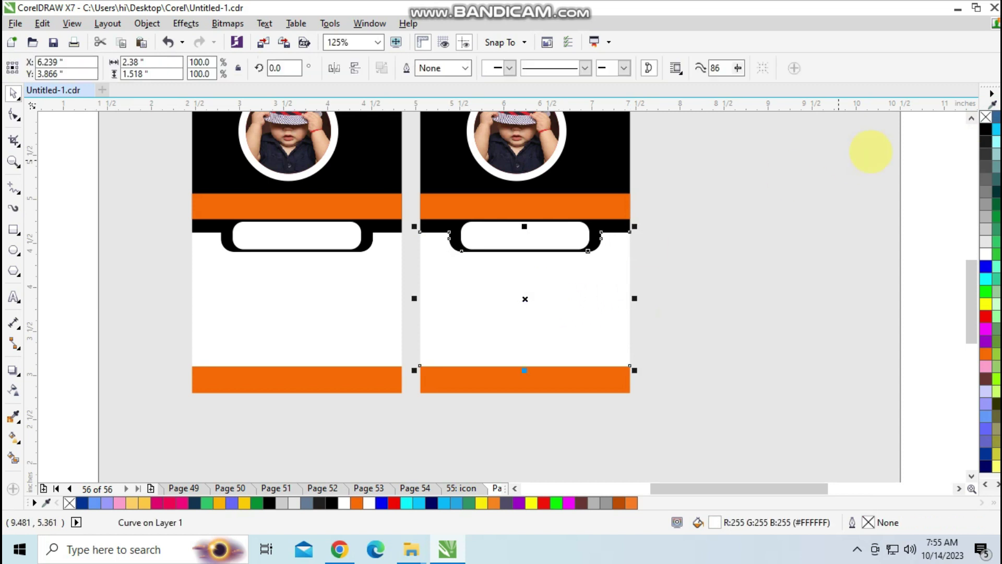
left_click(971, 118)
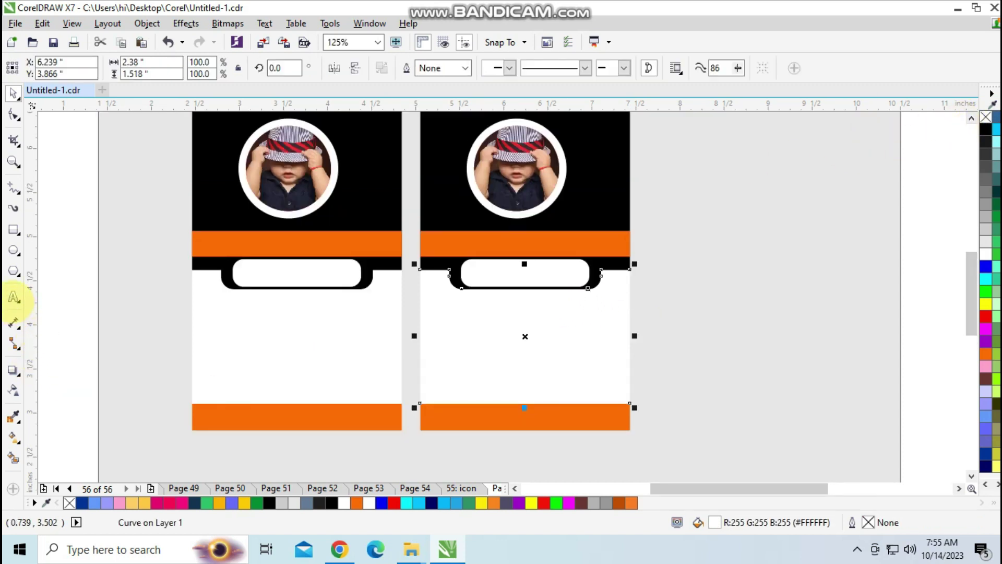
left_click(14, 297)
left_click(262, 308)
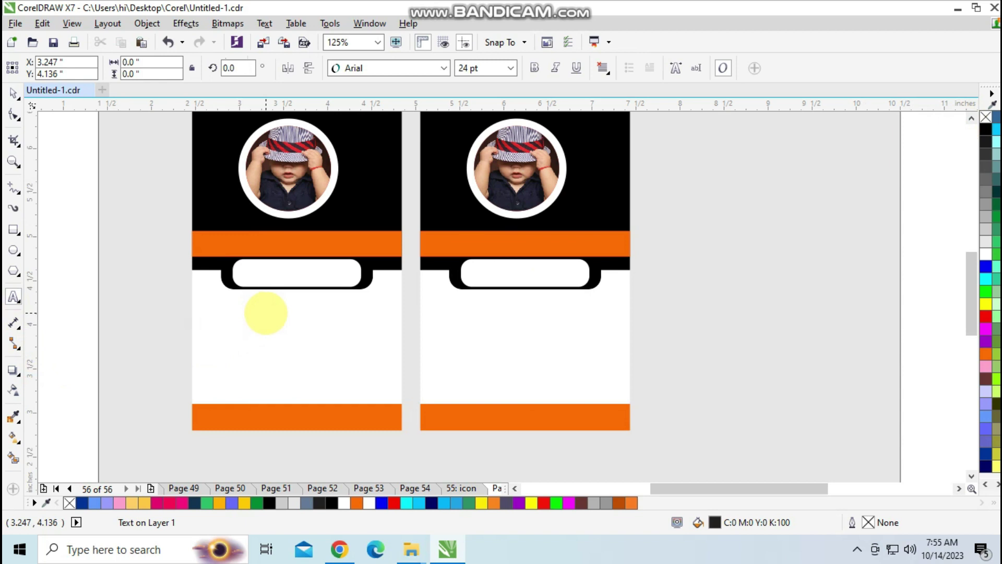
type("UDAY4YO")
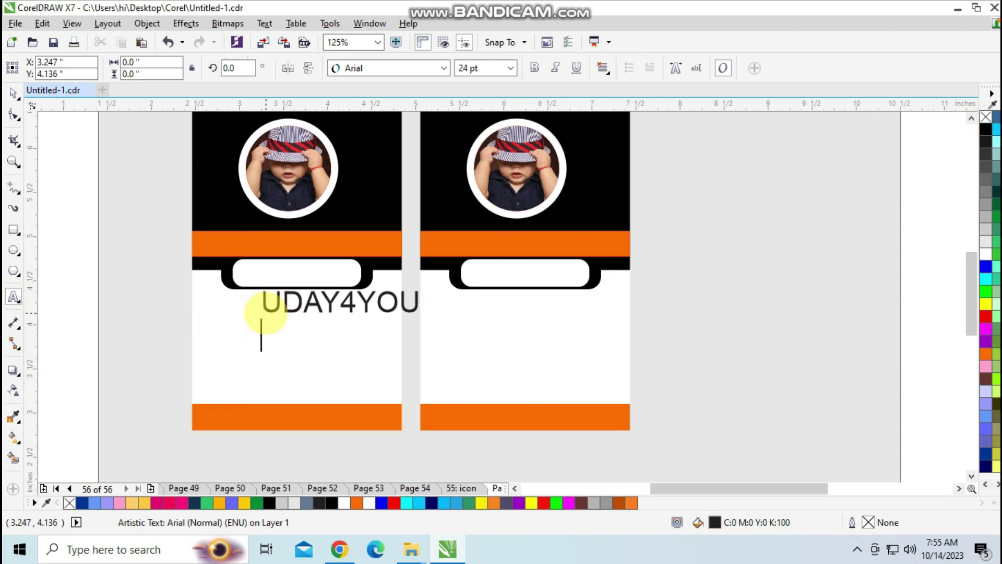
type("U")
key("Return")
type("Grap")
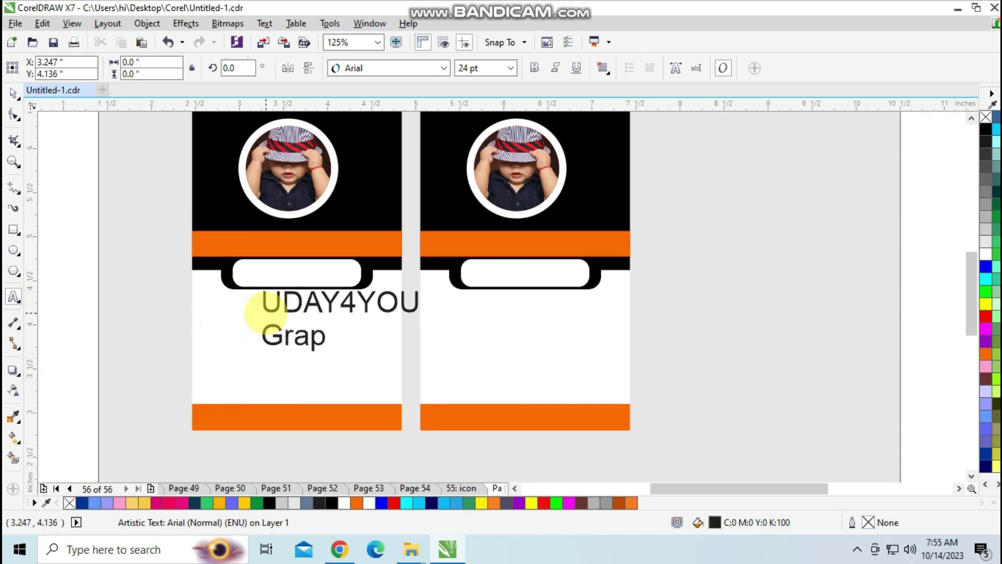
type("hic de")
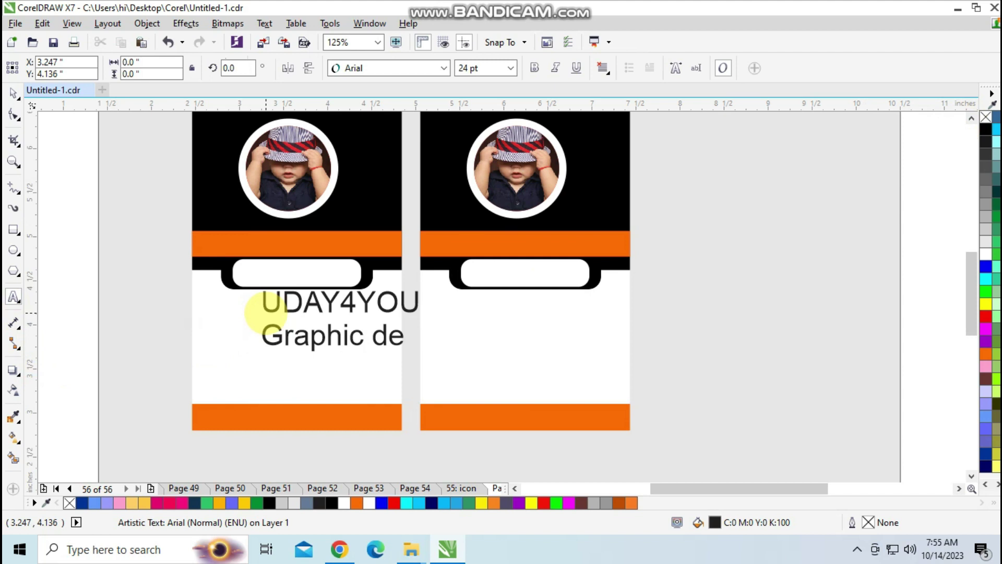
type("sign")
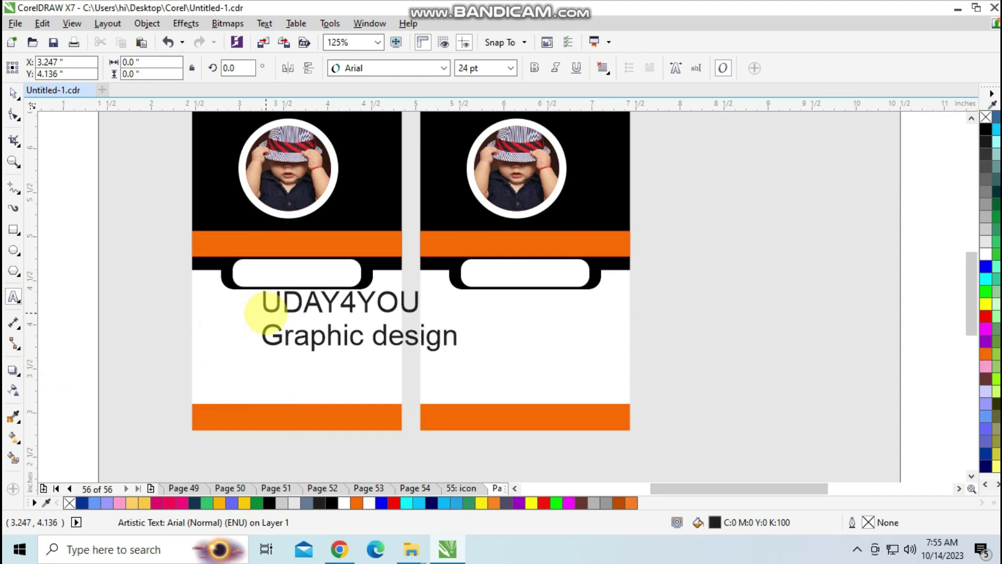
type("er")
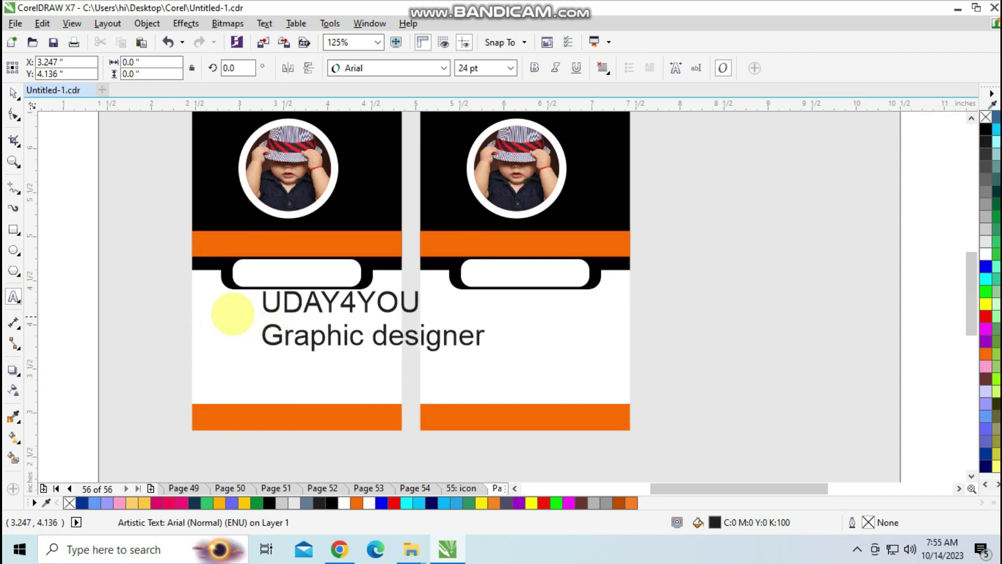
Shrink the two-line text to about 1.29 inches wide, move it within the original card and center-align its lines
left_click(13, 93)
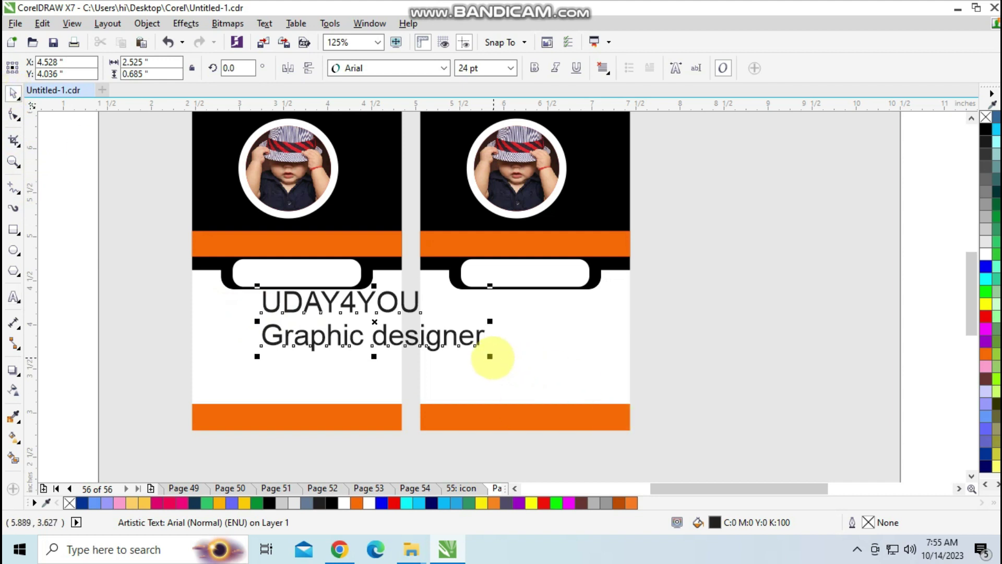
left_click_drag(490, 356, 447, 343)
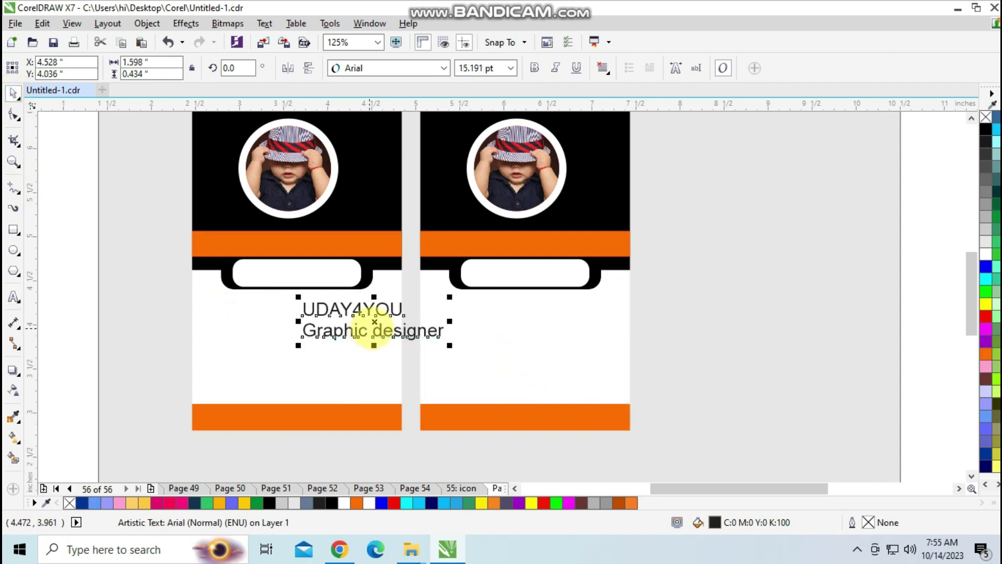
left_click_drag(374, 321, 306, 320)
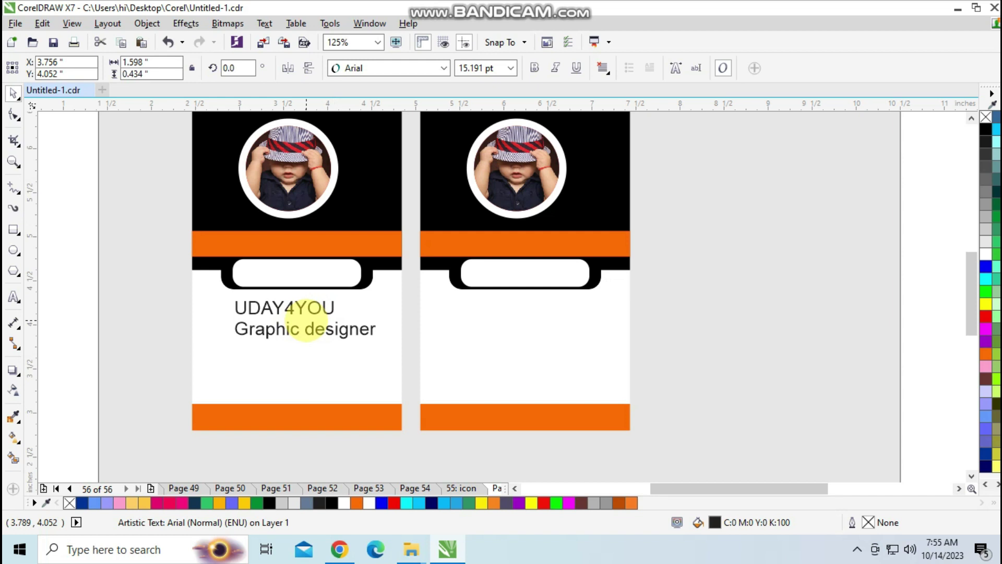
left_click_drag(306, 320, 306, 320)
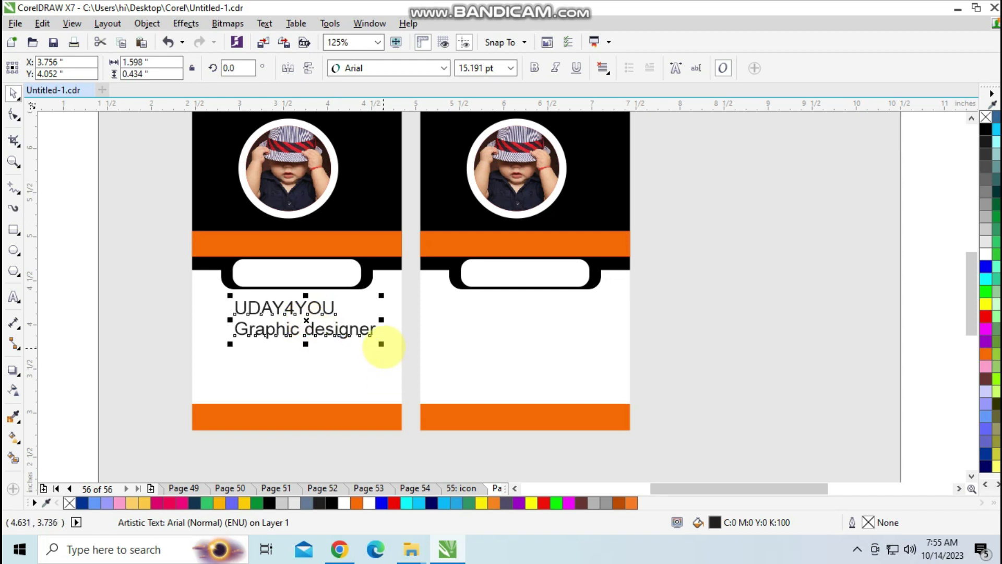
left_click(603, 68)
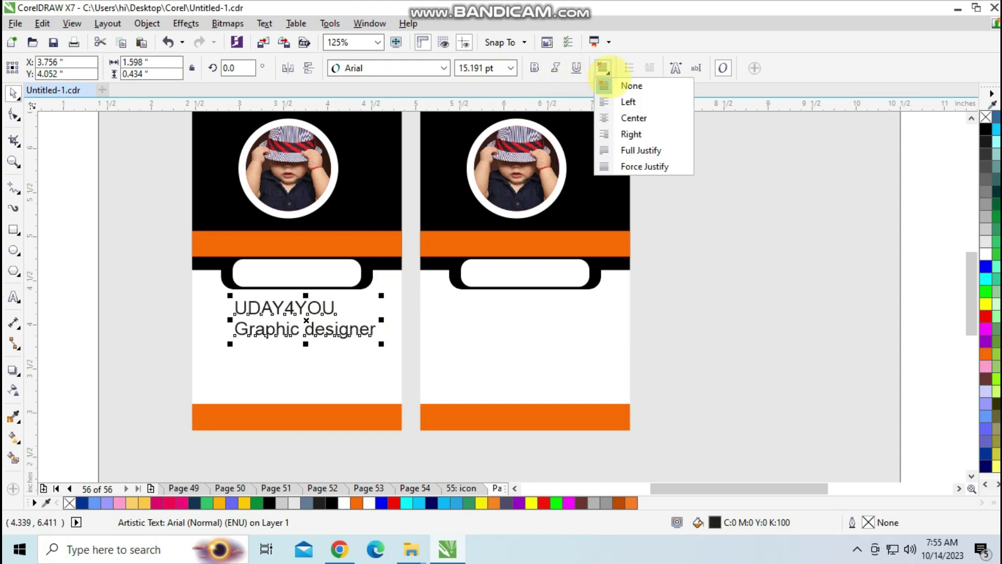
left_click(608, 118)
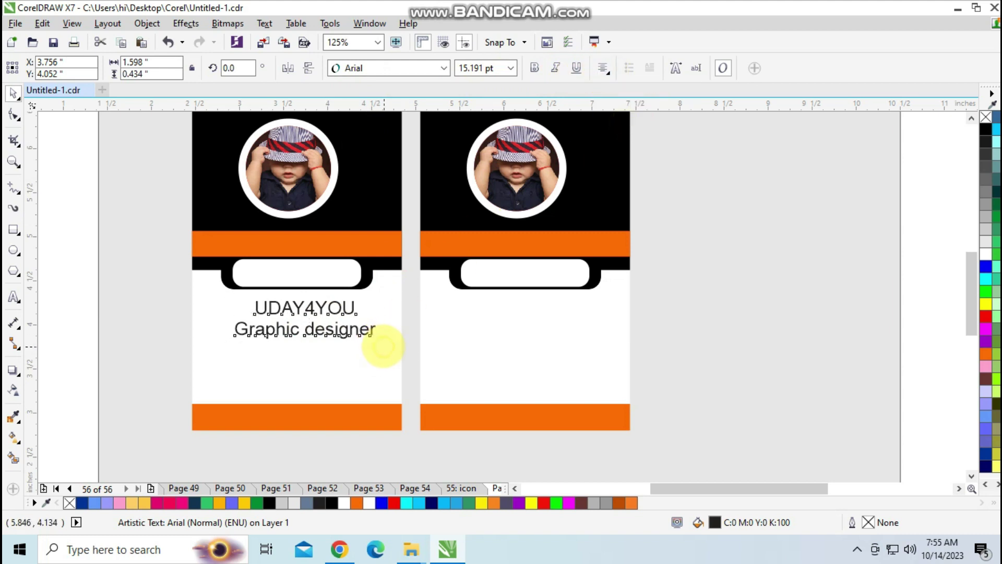
left_click_drag(383, 346, 380, 340)
Set the "UDAY4YOU" line to 19 pt and make it bold
double_click(308, 310)
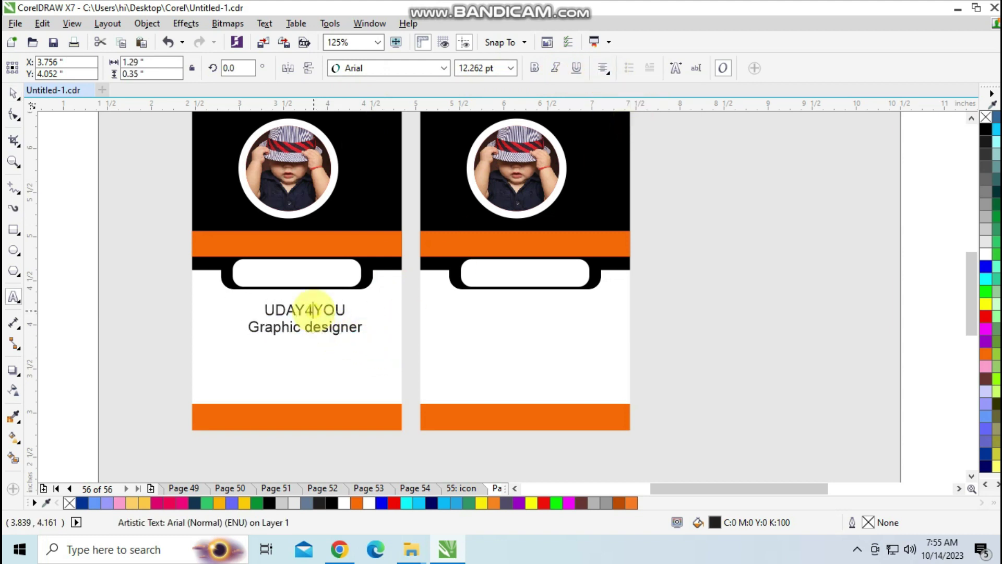
scroll(308, 311, "up", 2)
left_click_drag(214, 308, 385, 315)
left_click(479, 66)
double_click(479, 66)
type("16")
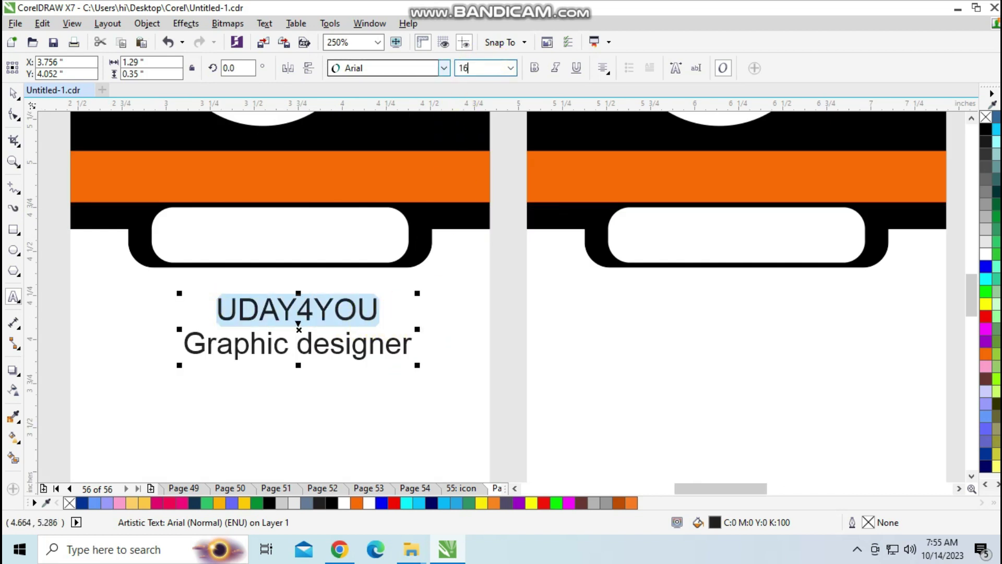
key("Return")
left_click(460, 68)
type("19")
key("Return")
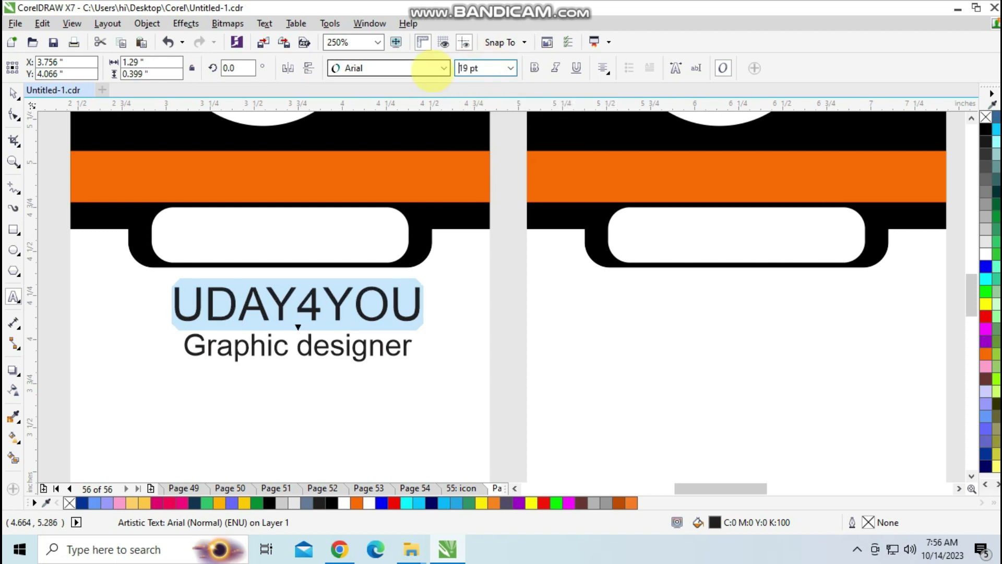
left_click(534, 68)
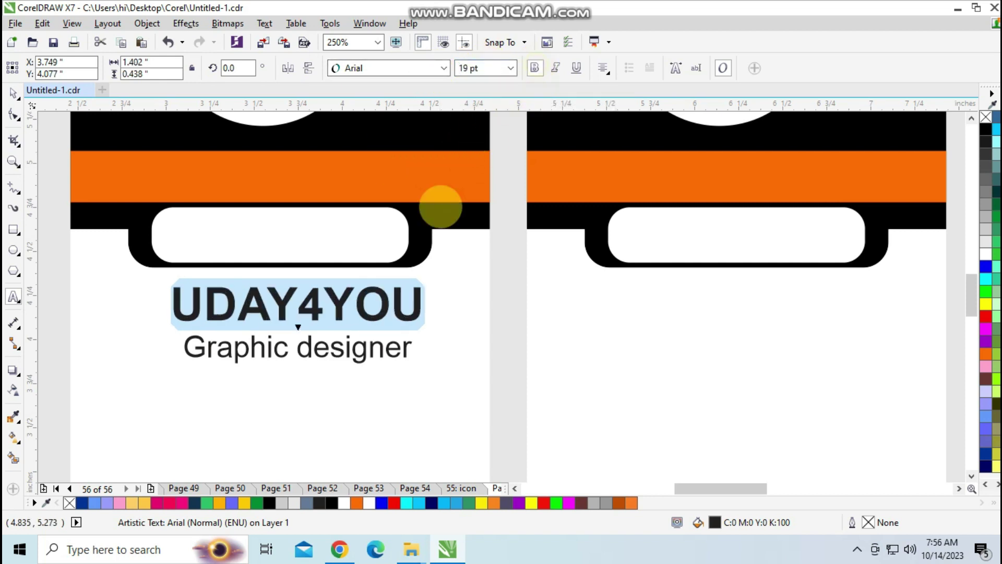
Scale the name and title text down to about 0.85 inches wide and place it just below the white label
left_click(13, 112)
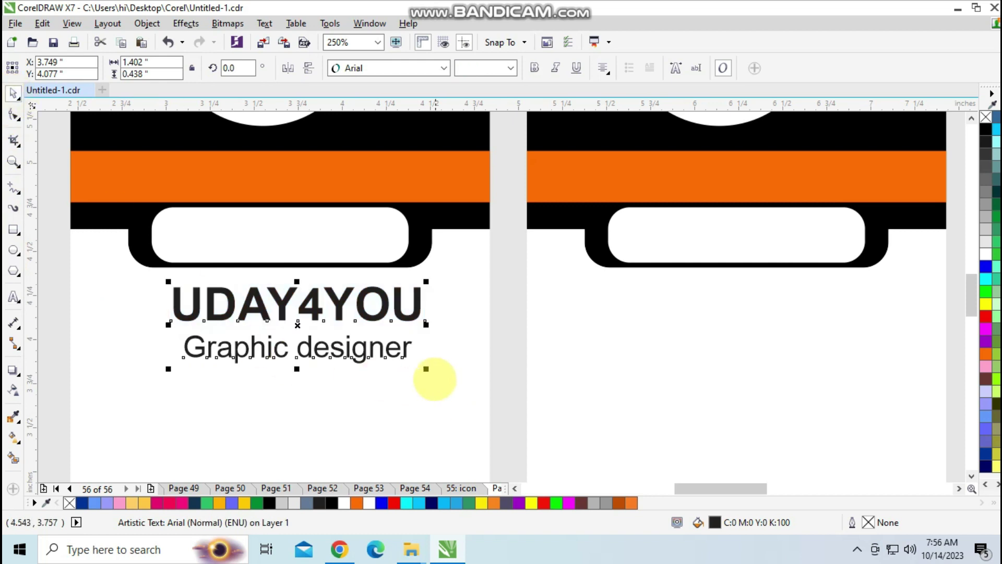
left_click_drag(429, 367, 385, 346)
left_click_drag(298, 324, 280, 318)
scroll(282, 317, "down", 2)
key("F10")
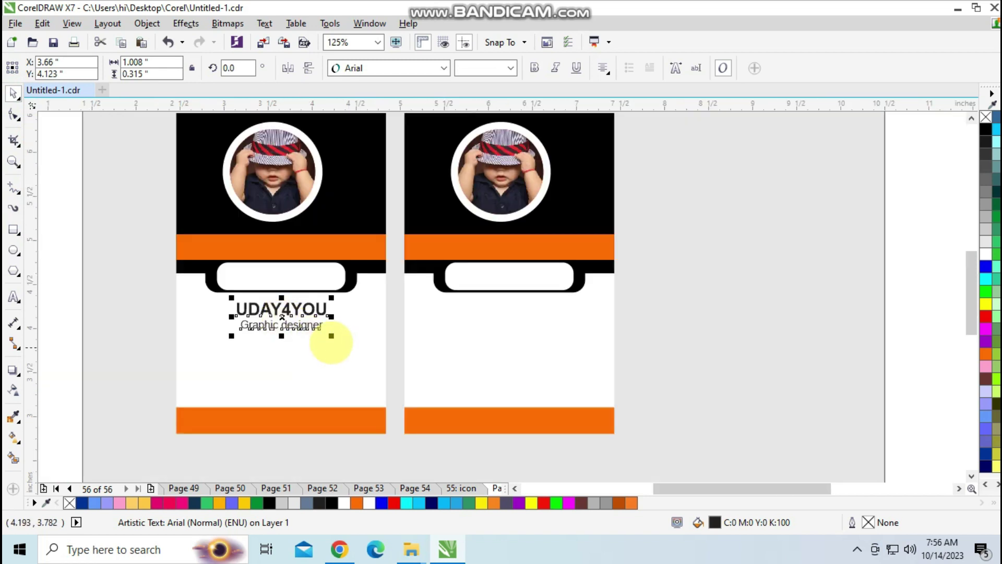
key("space")
left_click(320, 332)
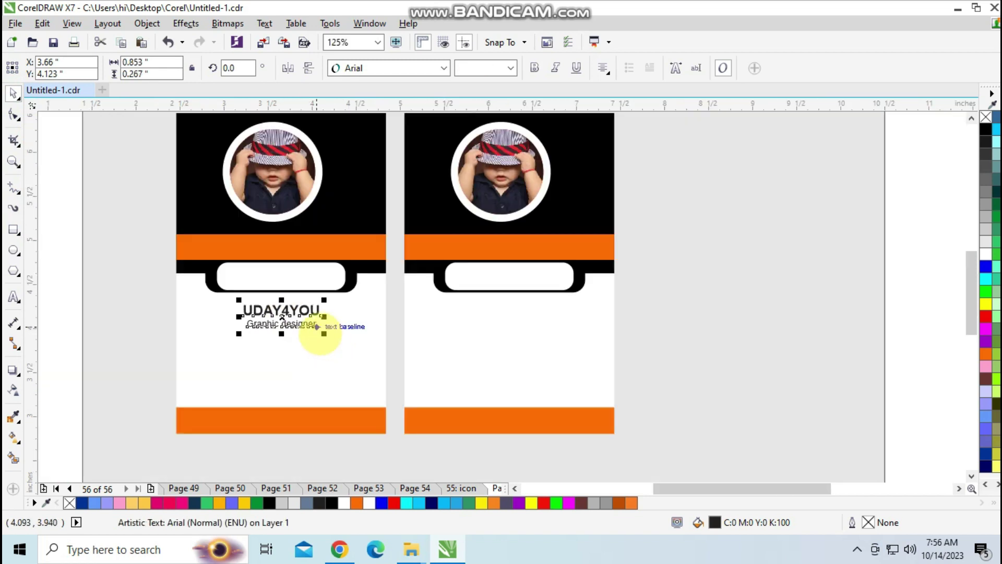
Duplicate the name and title text lower on the card, remove the copy's bold formatting and delete its "Graphic designer" line
scroll(324, 330, "up", 2)
left_click_drag(252, 290, 219, 396)
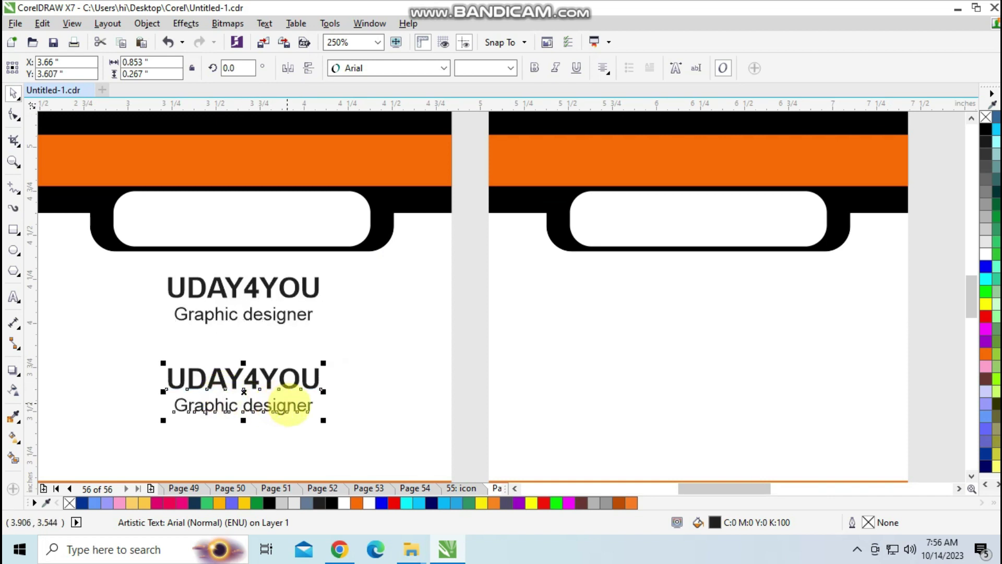
double_click(298, 406)
left_click_drag(309, 407, 174, 367)
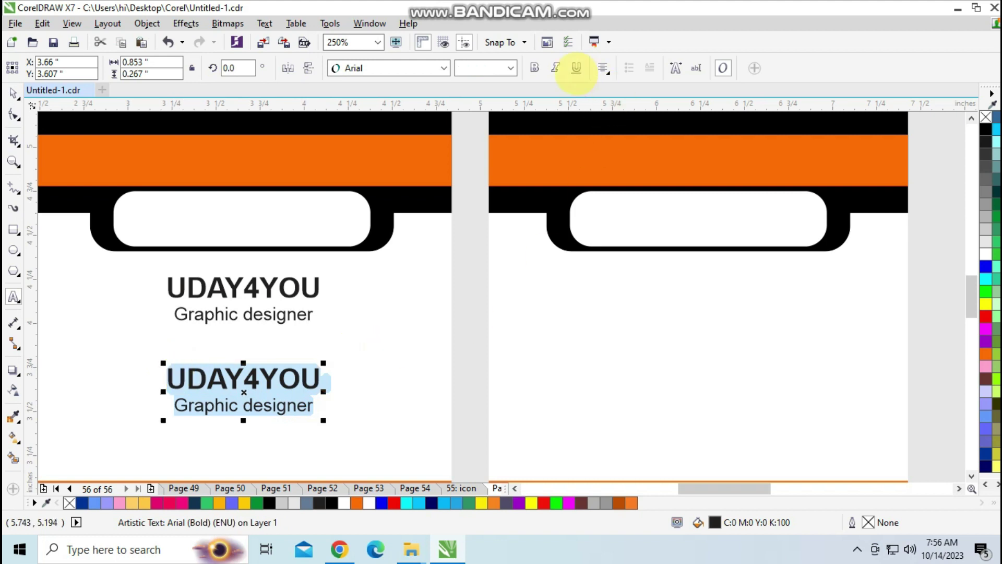
left_click(534, 67)
left_click_drag(315, 407, 148, 403)
key("Delete")
Replace the copied text with an "ID :" line containing the ID number and a second line reading "Position :"
left_click_drag(320, 380, 123, 380)
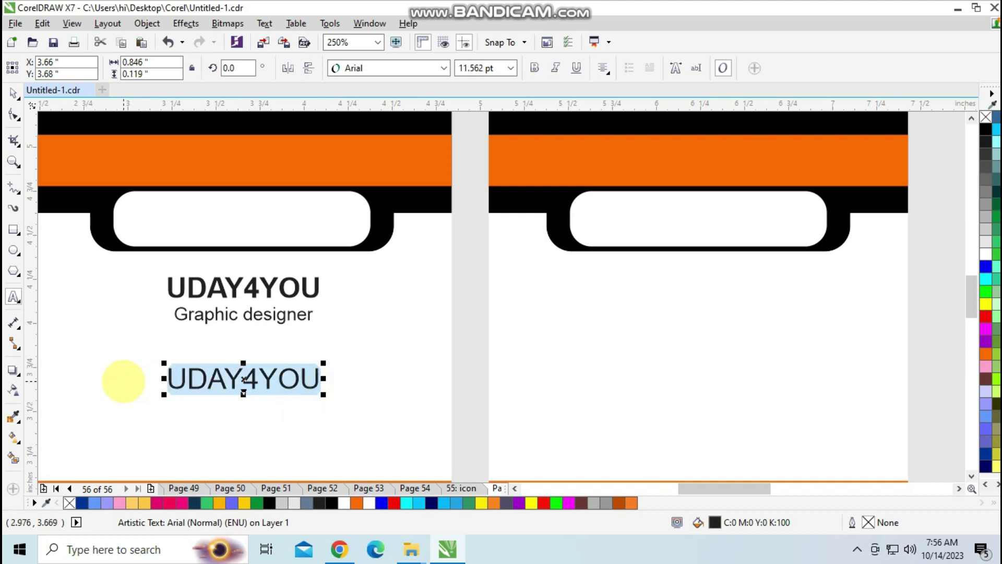
type("ID")
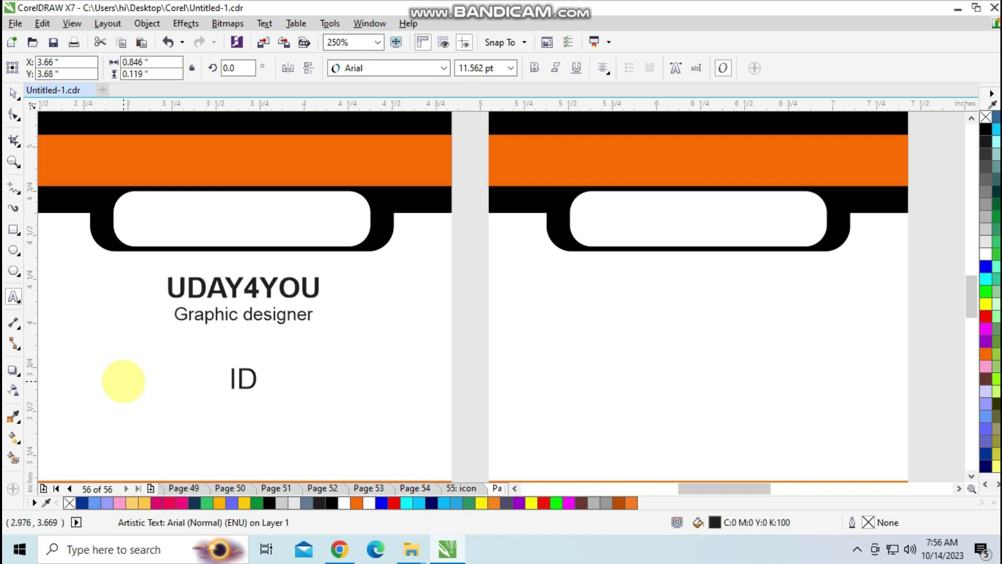
type("   :")
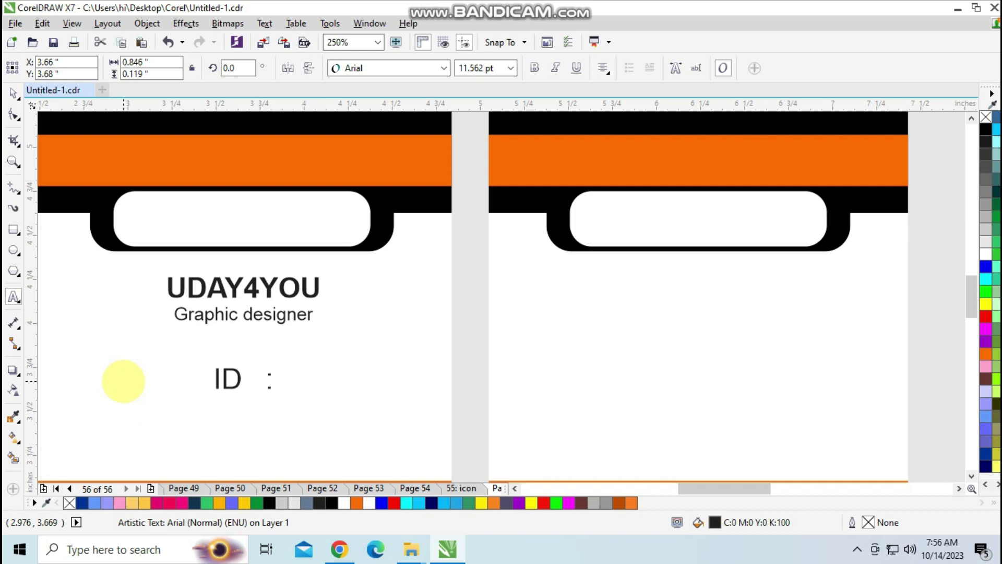
type(" 11223344")
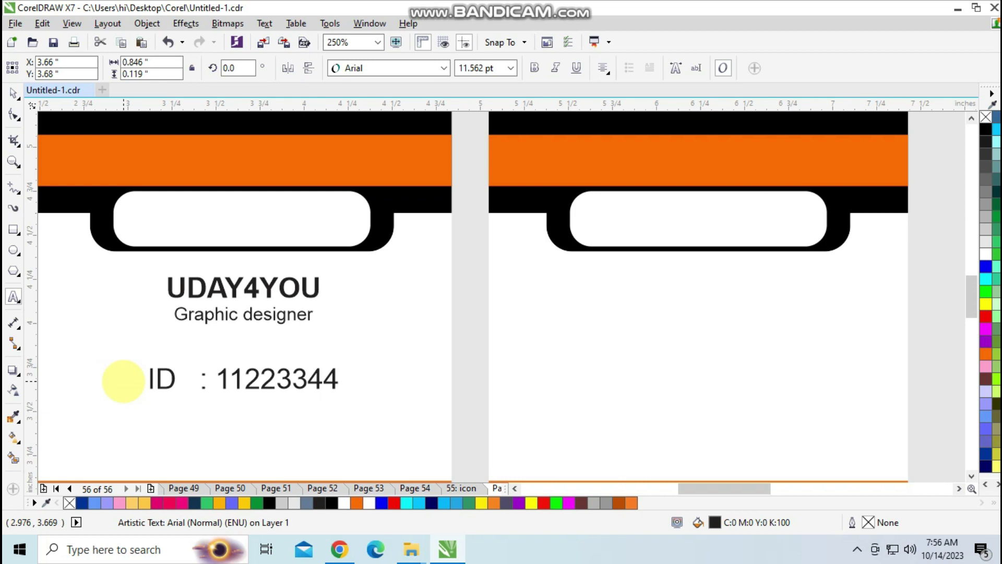
type("p")
type("P")
type("os")
type("ition")
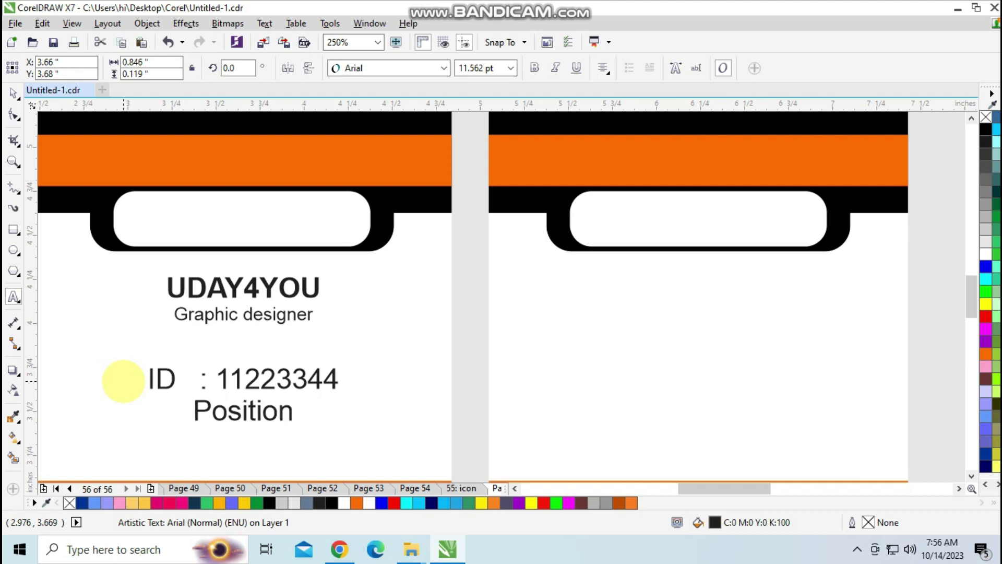
type(" :")
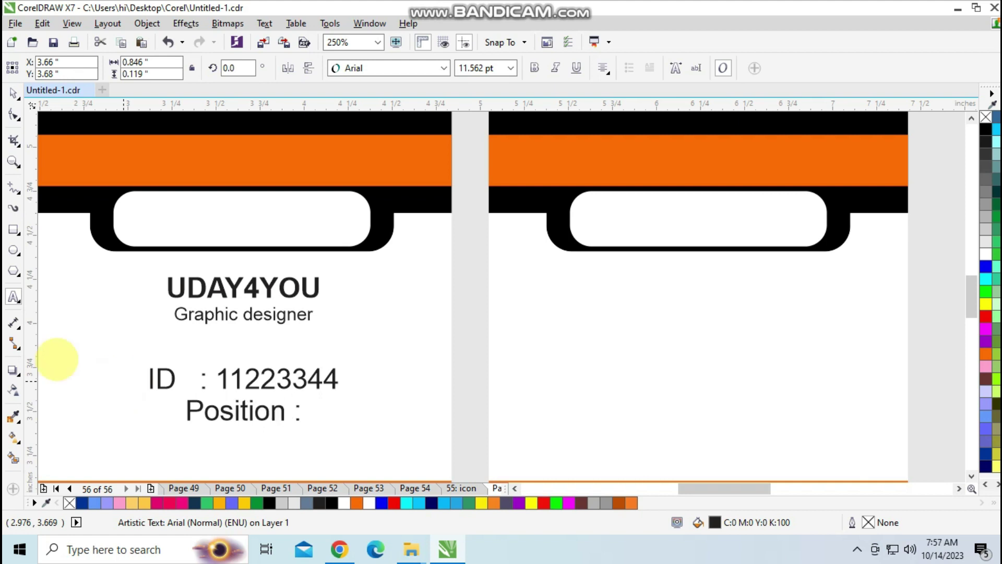
Left-align the ID and Position text block
left_click(13, 93)
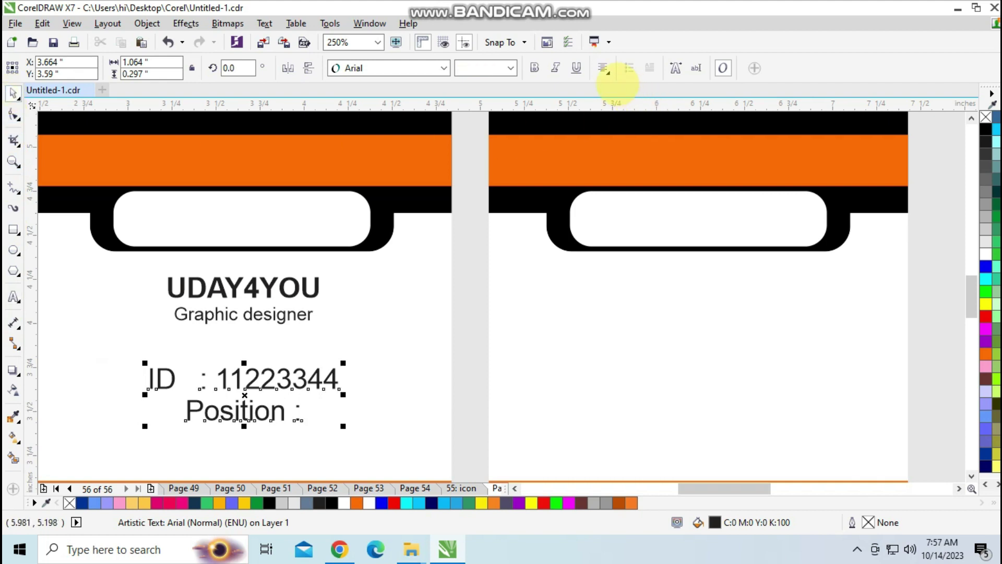
left_click(604, 69)
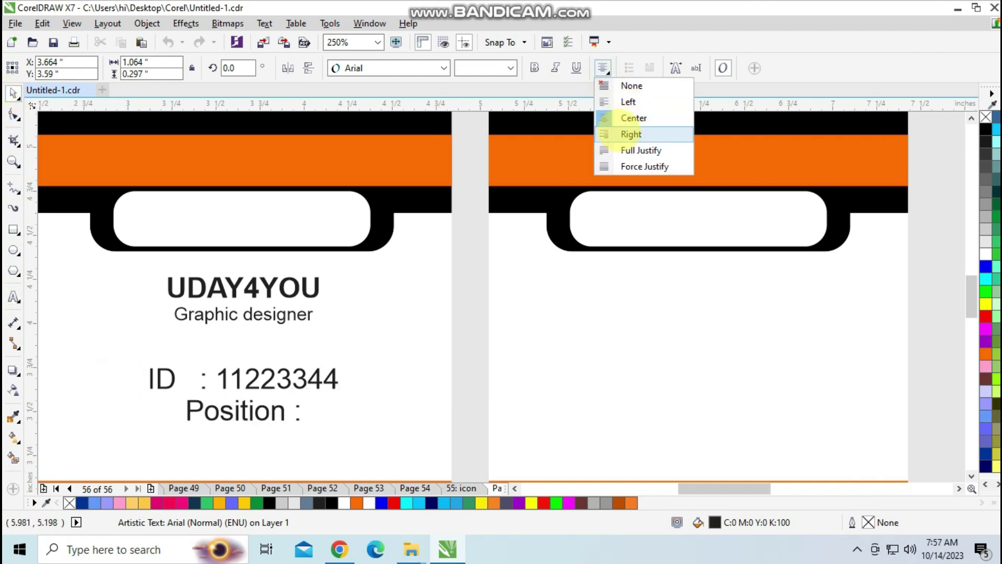
left_click(606, 102)
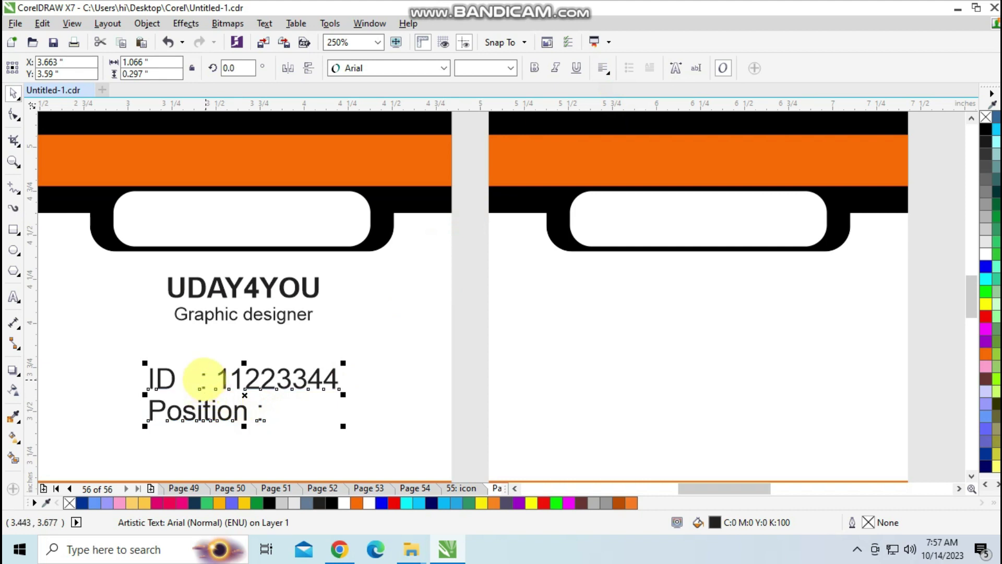
Add spaces before the ID line's colon so both colons line up, and enter "Director" as the position
double_click(203, 380)
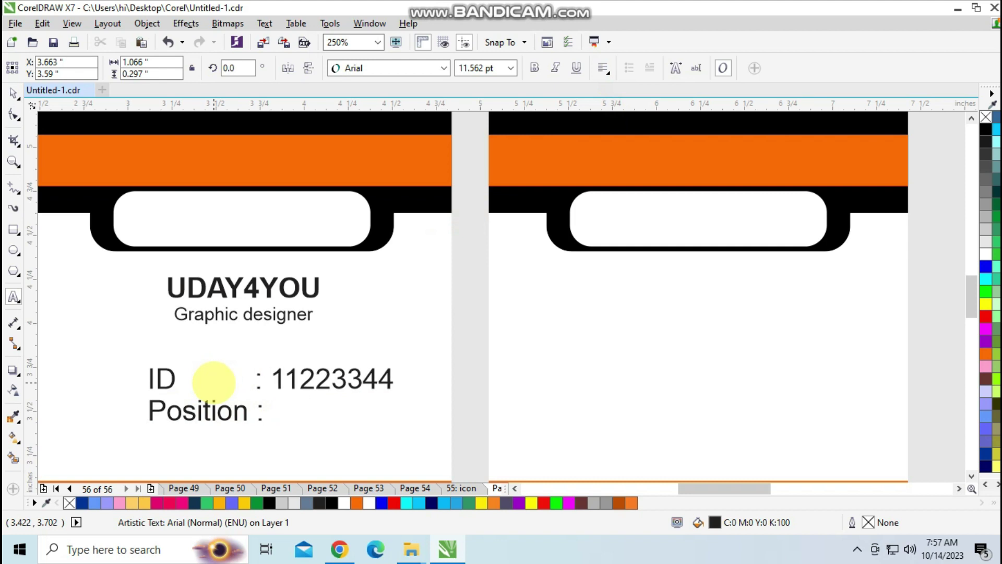
left_click(267, 413)
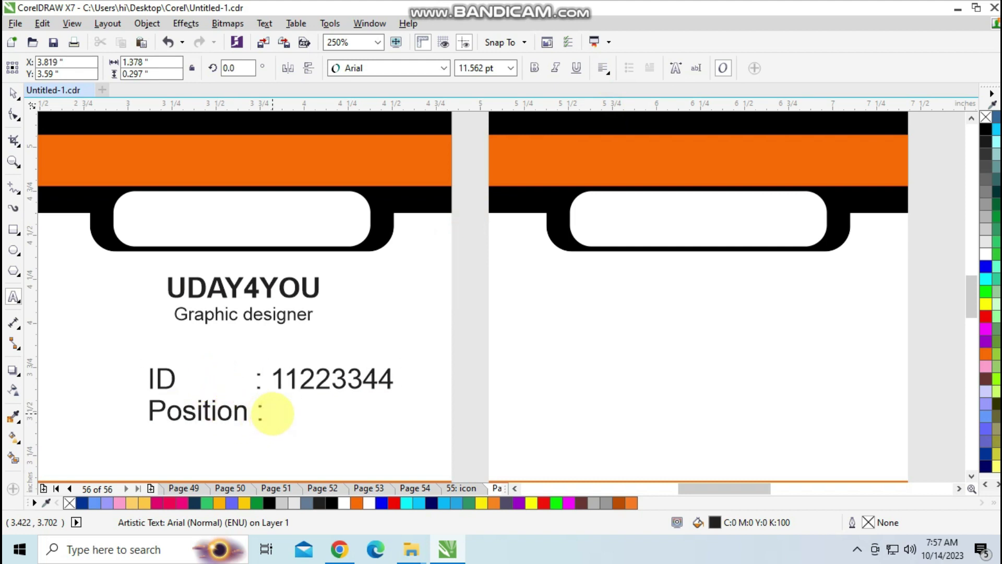
type("Director ")
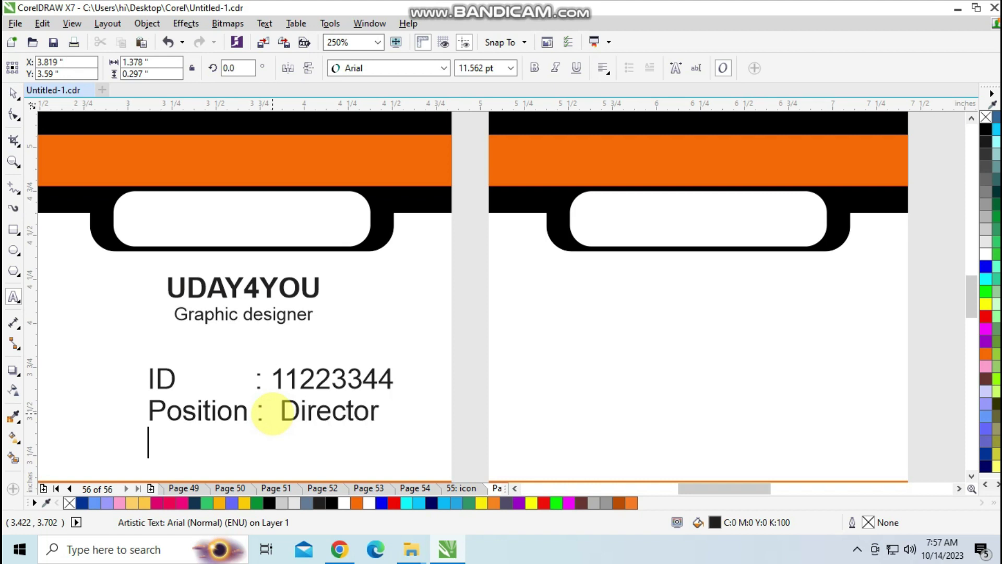
Add a third detail line below Position reading "Join : 01-01-0000", with its colon lined up with the others
type("Join : 01-01-")
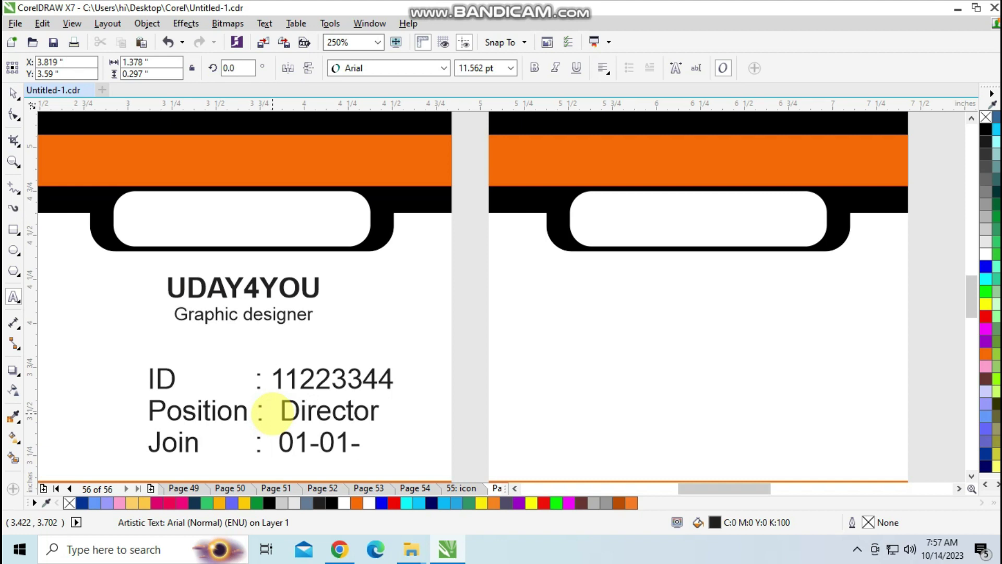
type("0000")
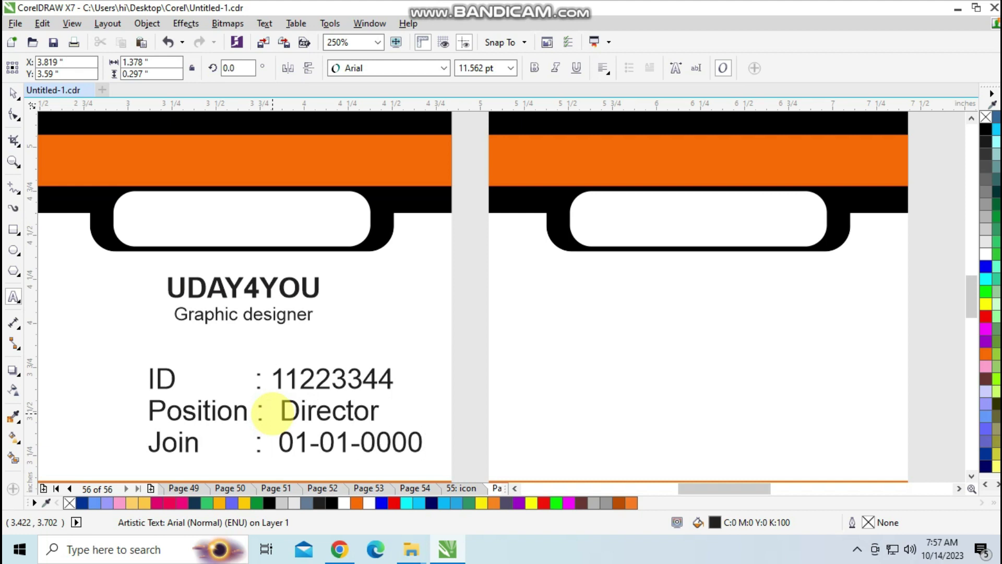
type("00")
Shrink the ID, Position and Join text block, shift it left under the title and make it bold, about 1.35 inches wide
scroll(161, 381, "down", 2)
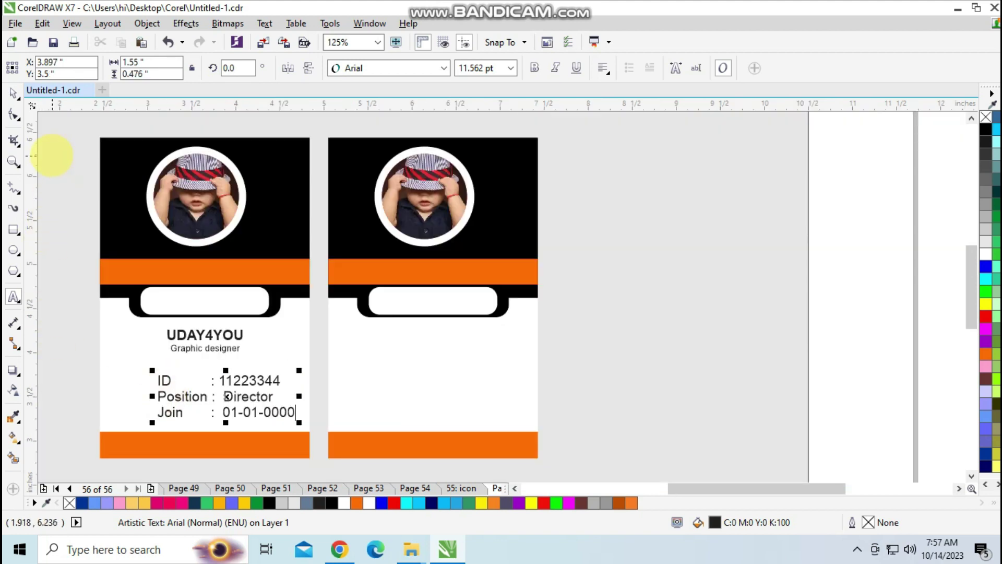
left_click(13, 92)
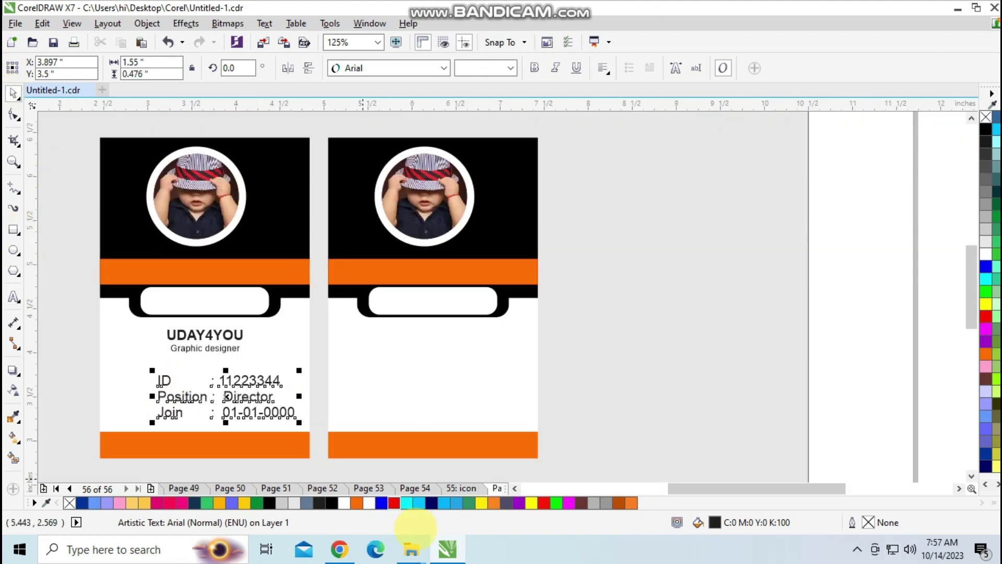
left_click(300, 420)
left_click(235, 389)
left_click_drag(235, 388, 226, 389)
left_click(533, 67)
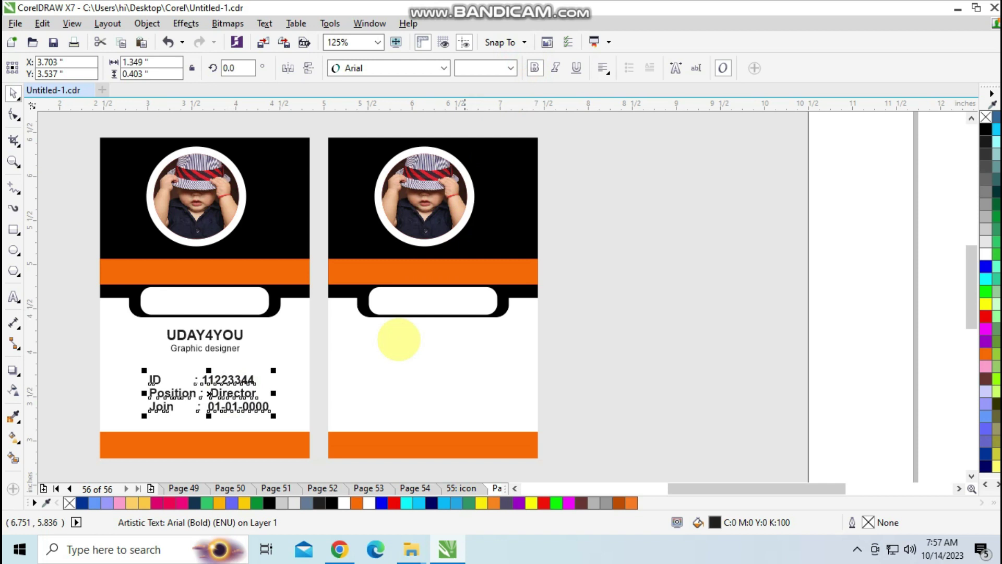
left_click(674, 322)
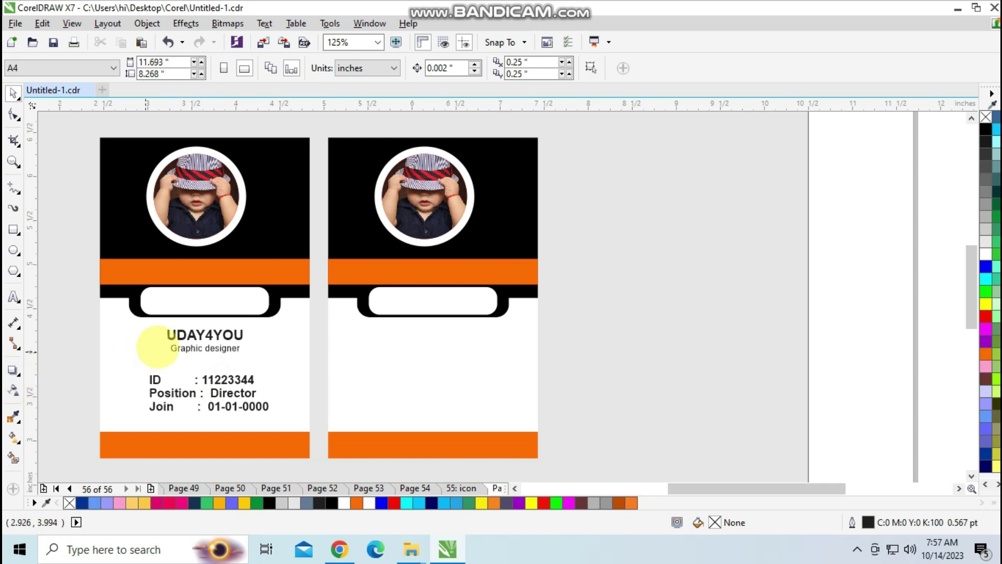
Duplicate the name and title text onto the first card's white rounded box and replace the copied name with "IDENTITY CARD"
left_click(194, 340)
left_click_drag(194, 334, 194, 304)
scroll(193, 304, "up", 2)
double_click(286, 302)
left_click_drag(286, 302, 122, 303)
type("i")
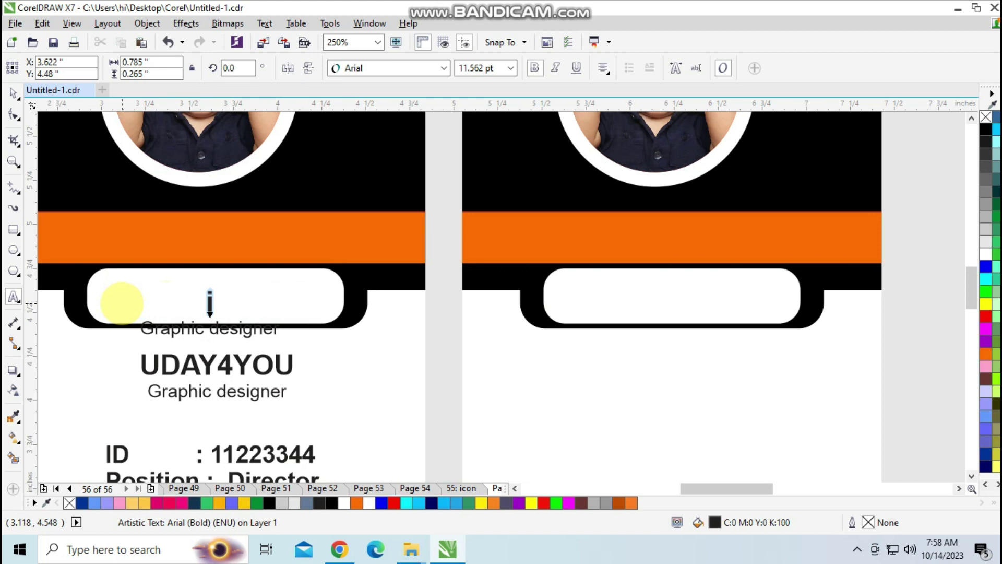
type("DENTITY")
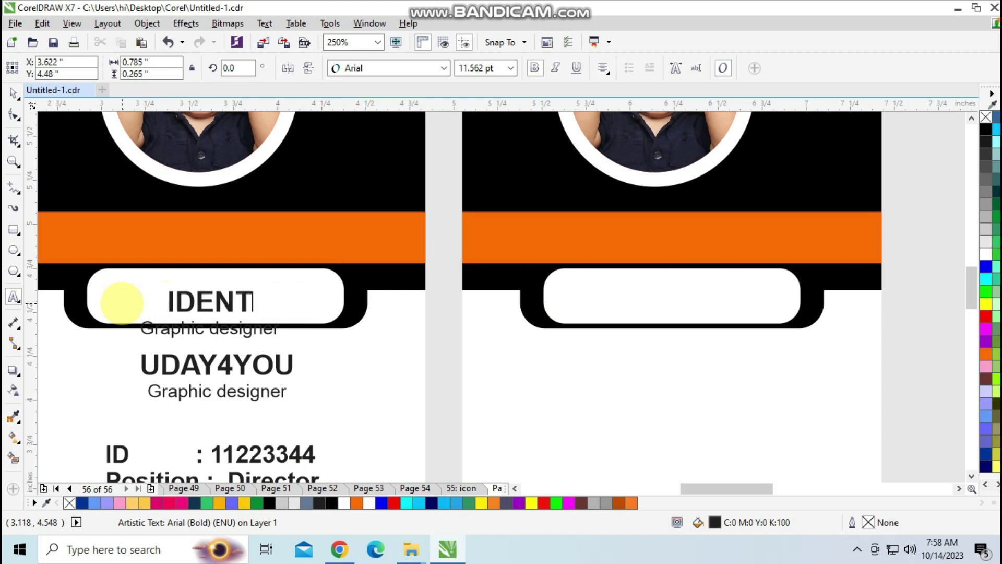
type(" c")
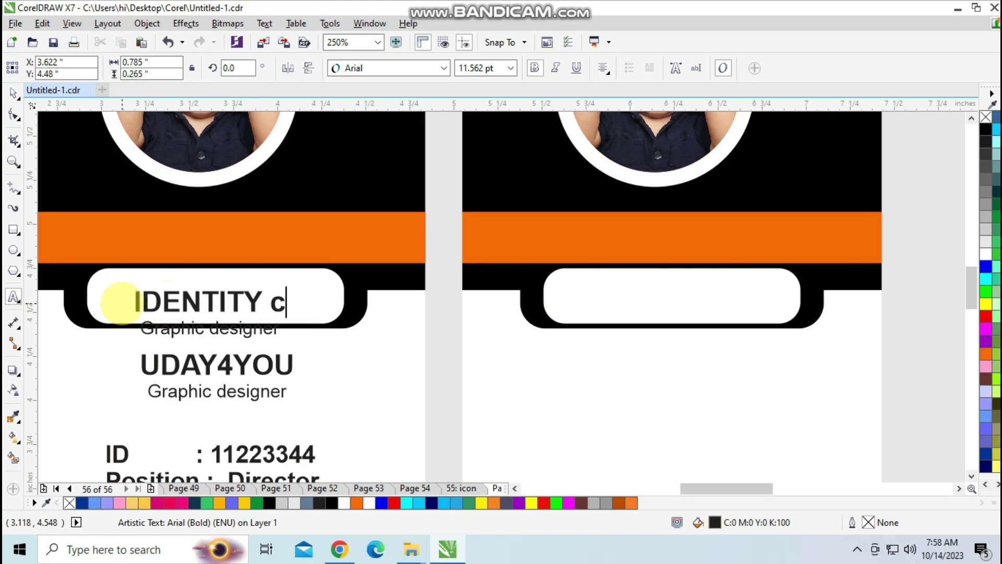
key("BackSpace")
type("CARD")
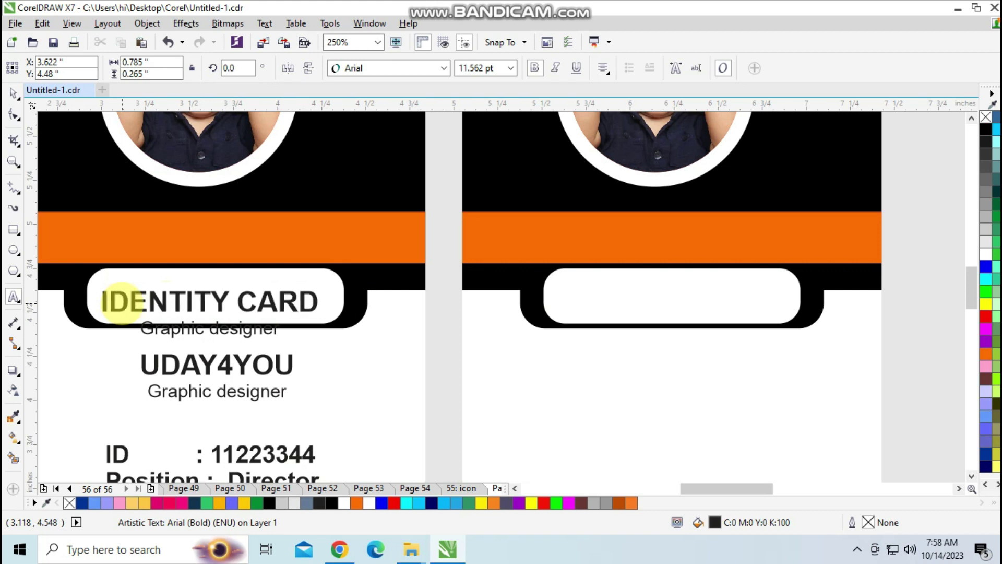
Delete the copied "Graphic designer" line beneath the IDENTITY CARD heading
key("Delete")
key("Delete")
key("Delete")
key("Delete")
key("Delete")
key("Delete")
key("Delete")
key("Delete")
key("Delete")
key("Delete")
key("Delete")
key("Delete")
key("Delete")
key("Delete")
key("Delete")
key("Delete")
key("Delete")
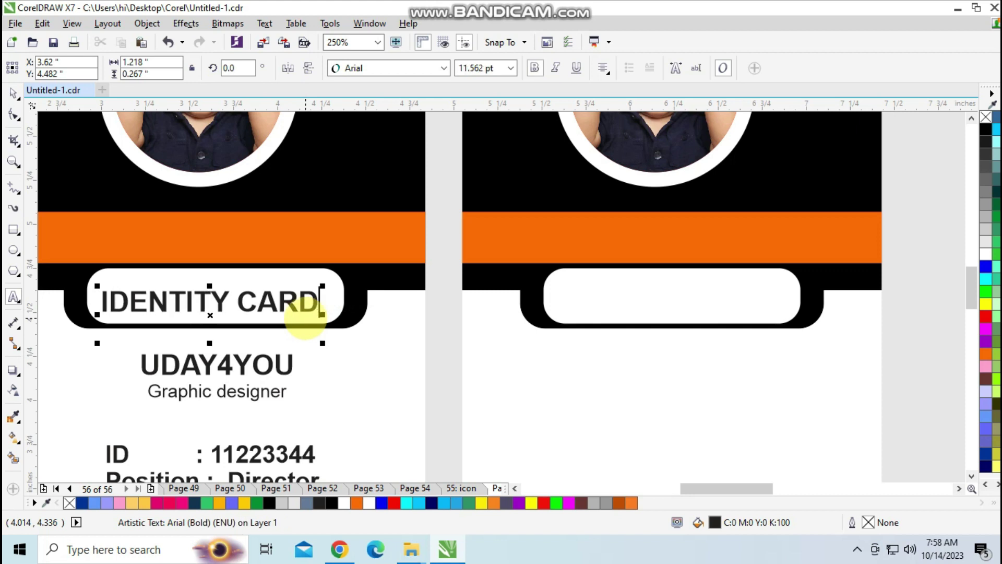
Nudge the IDENTITY CARD heading up and to the right to centre it in the white rounded box
left_click(13, 93)
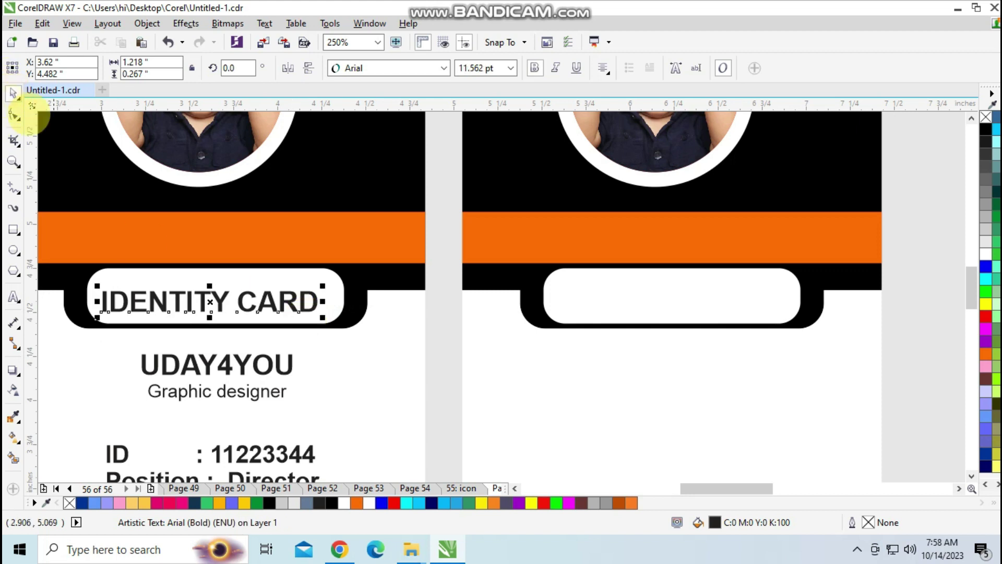
key("Up")
key("Right")
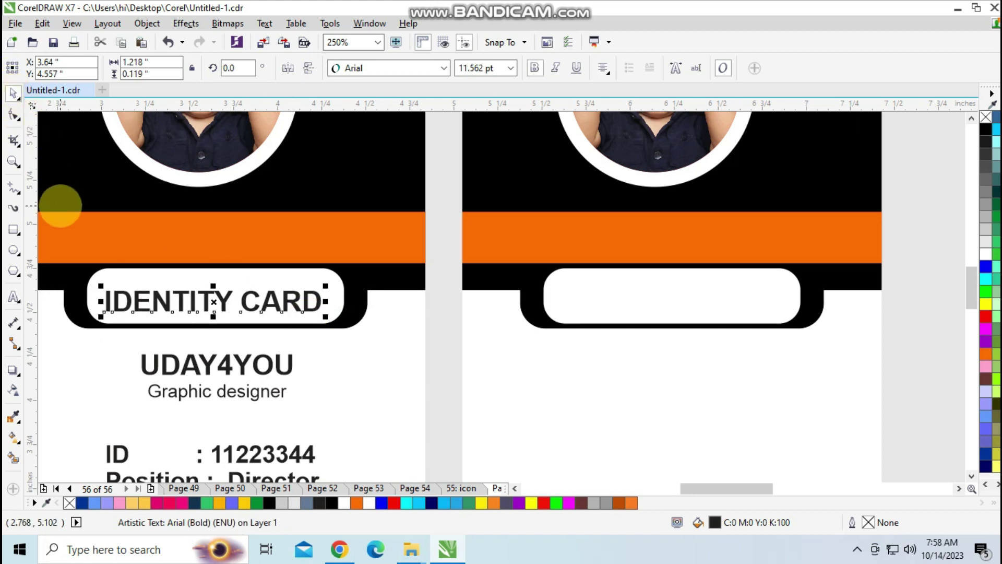
left_click_drag(911, 376, 477, 253)
key("Delete")
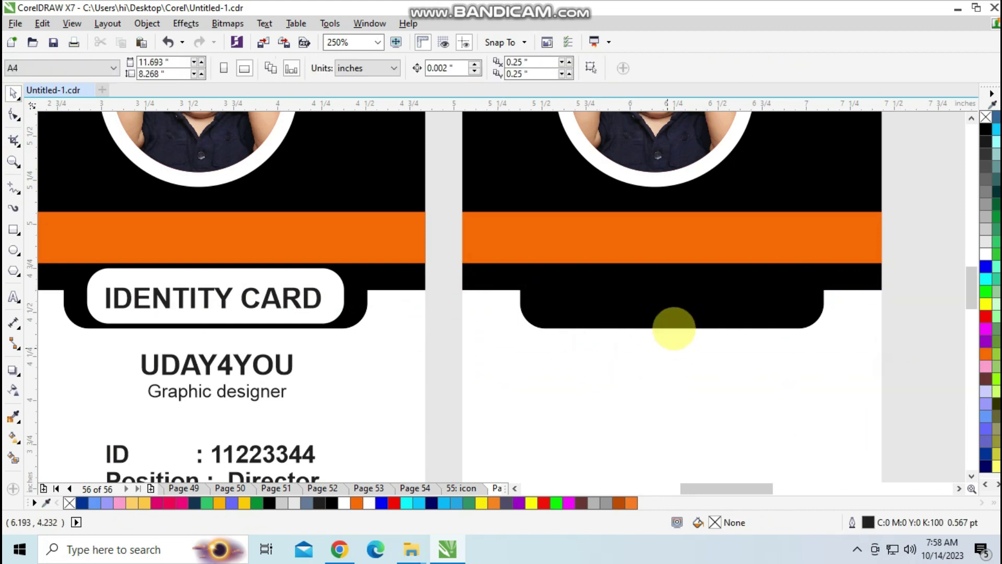
left_click(680, 307)
key("ctrl+z")
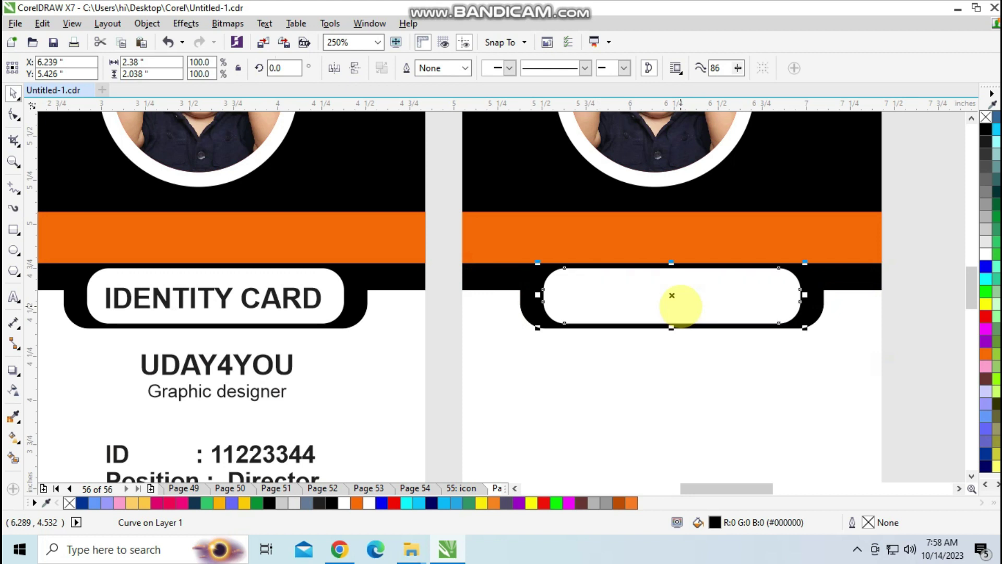
Delete the circular photo and the white circle behind it from the second card
left_click(879, 353)
scroll(879, 353, "down", 2)
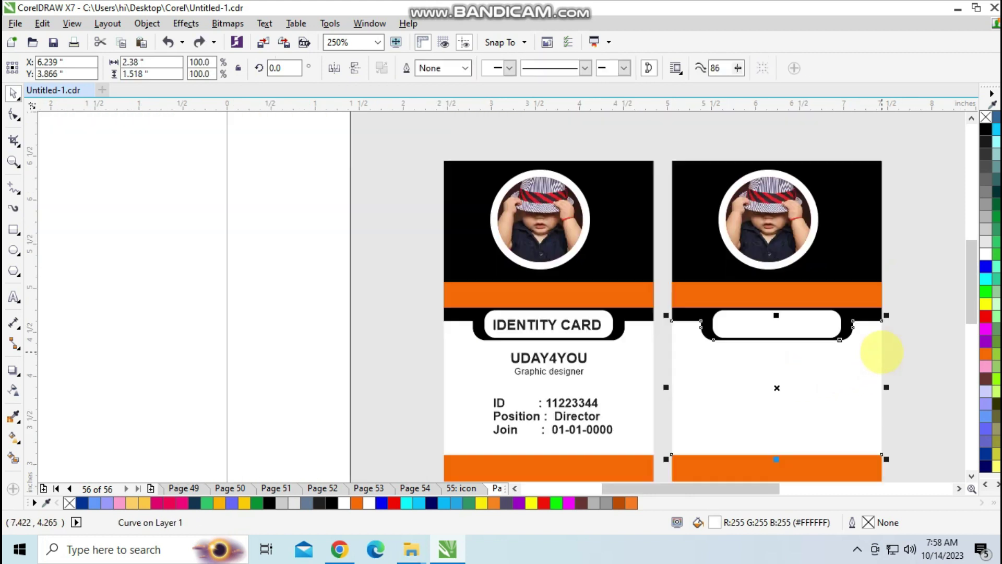
left_click(958, 488)
left_click(959, 487)
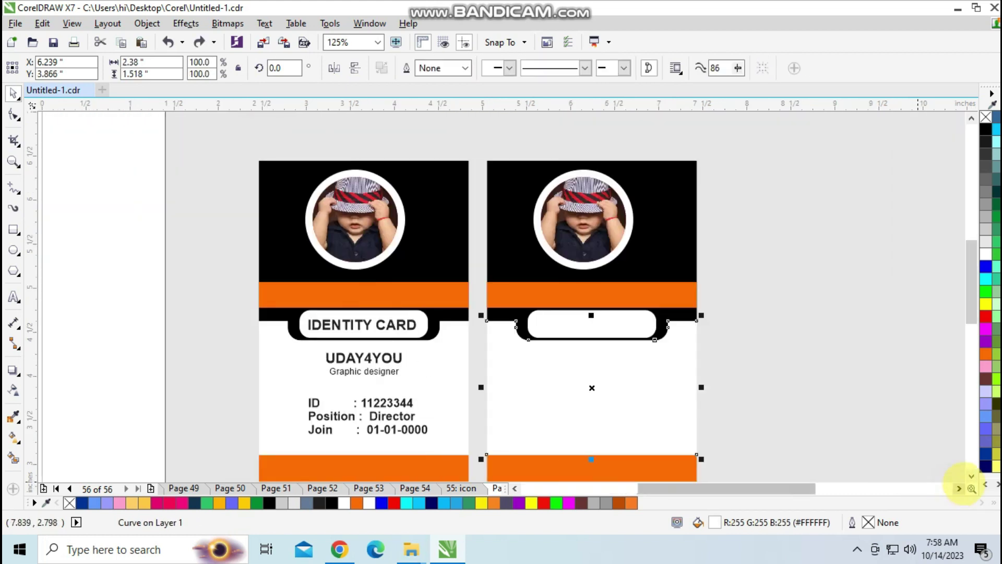
left_click(971, 476)
left_click(874, 355)
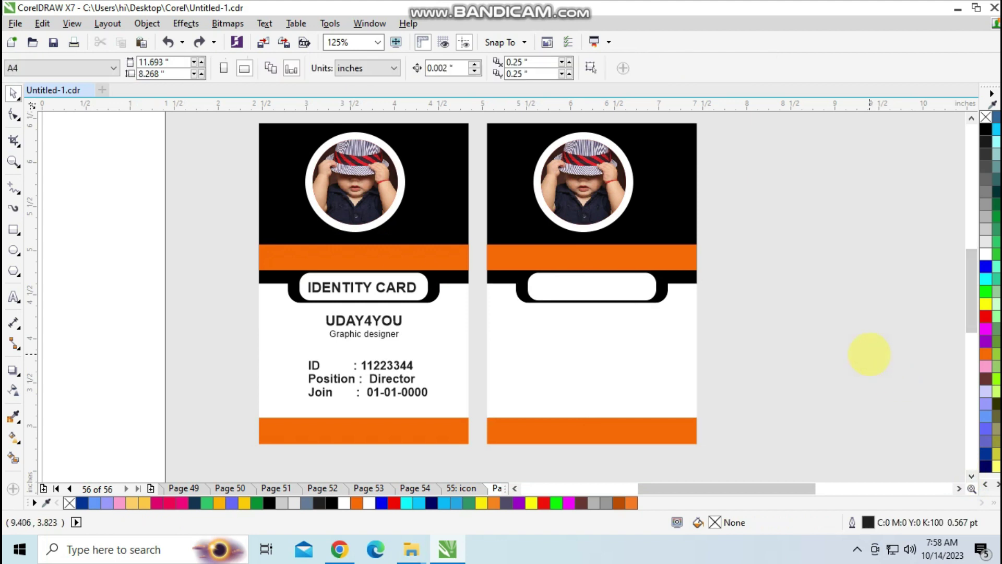
left_click(601, 177)
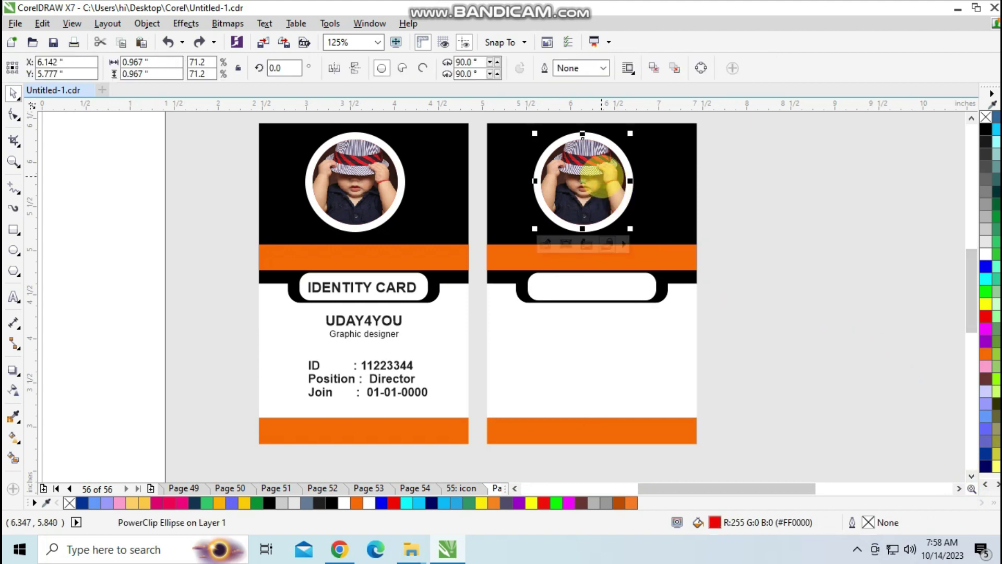
left_click_drag(603, 177, 820, 236)
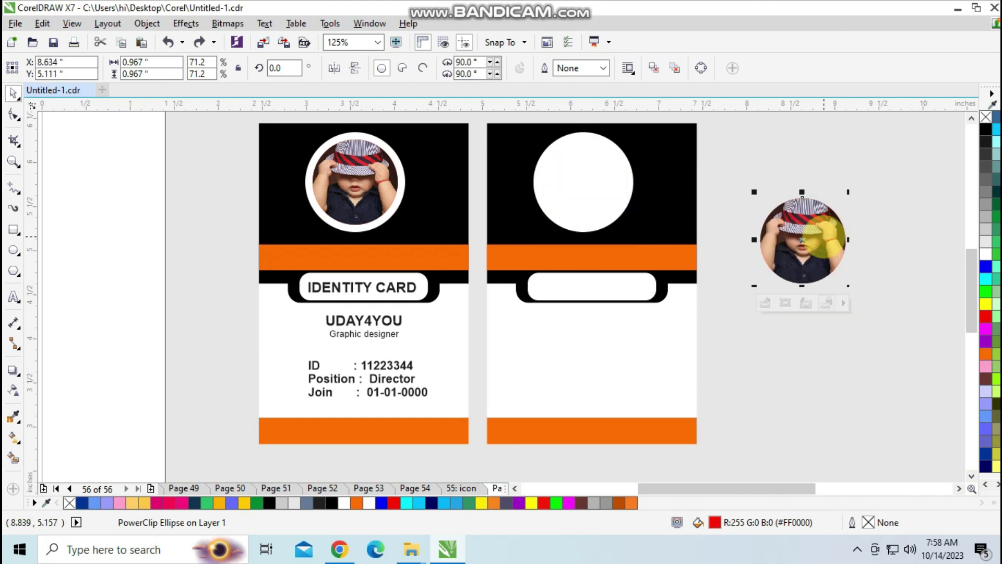
key("Delete")
left_click(593, 183)
key("Delete")
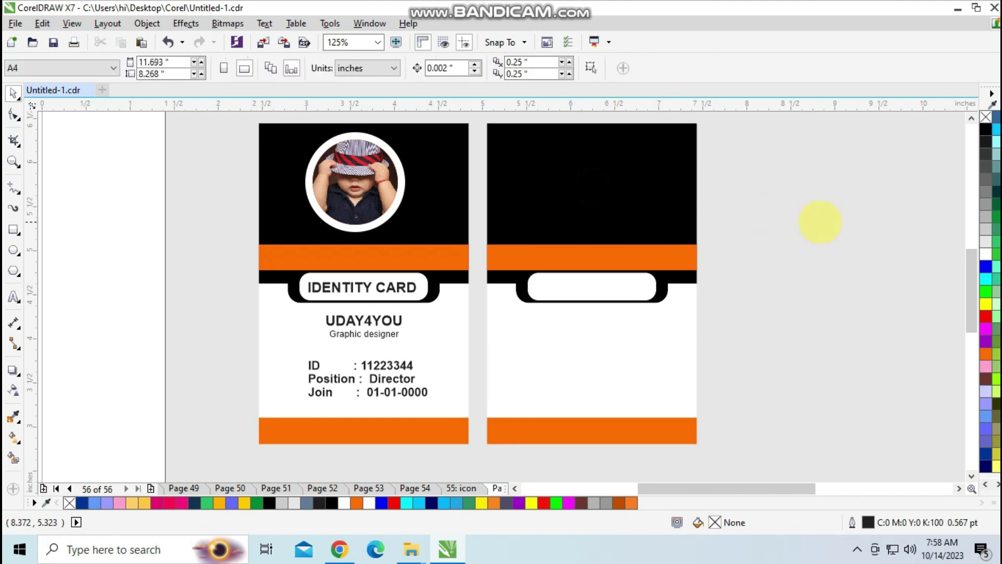
Duplicate the first card's name and title text onto the second card's black area, colour it white and centre it there
left_click_drag(369, 318, 580, 184)
left_click(985, 254)
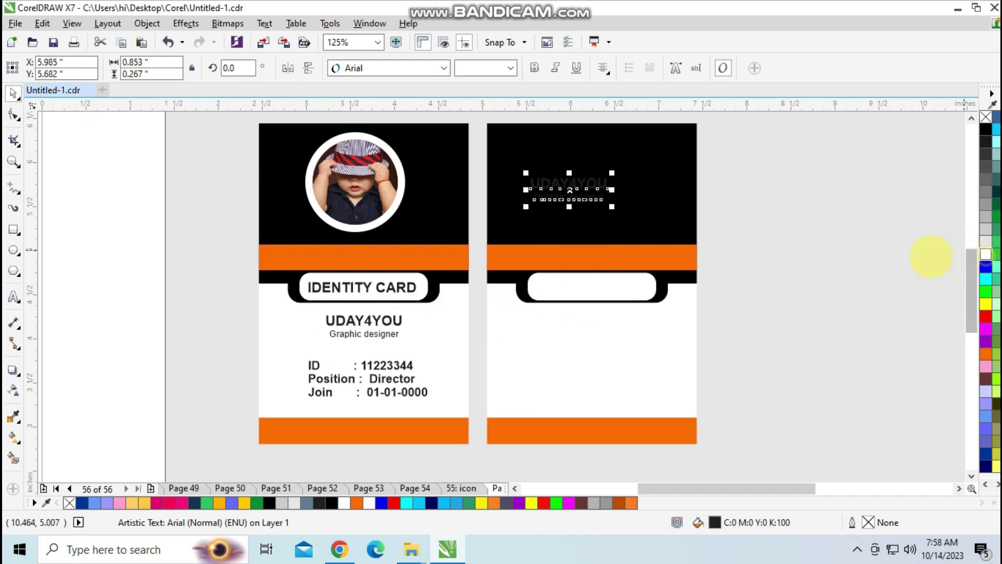
left_click(616, 202)
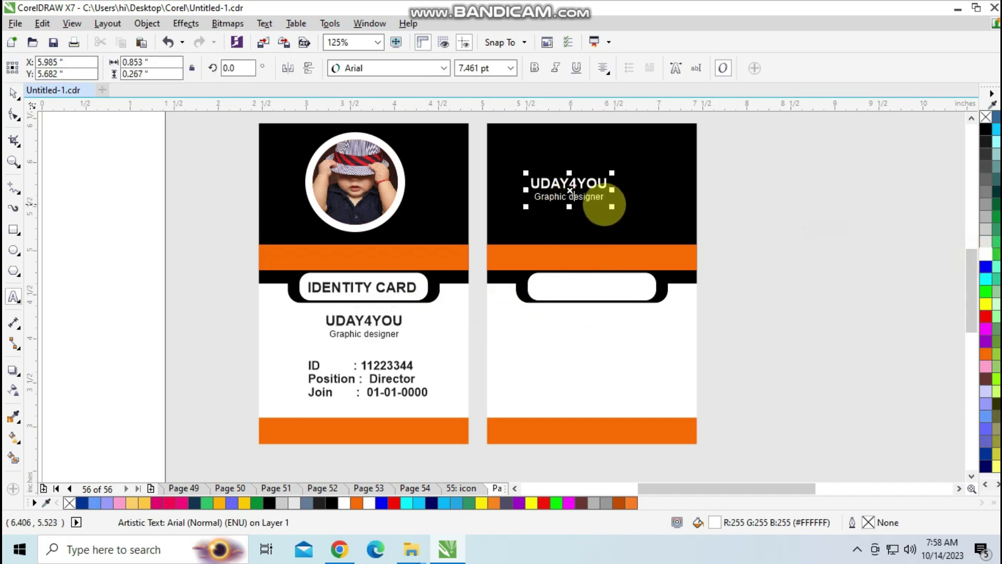
left_click_drag(604, 200, 532, 198)
key("BackSpace")
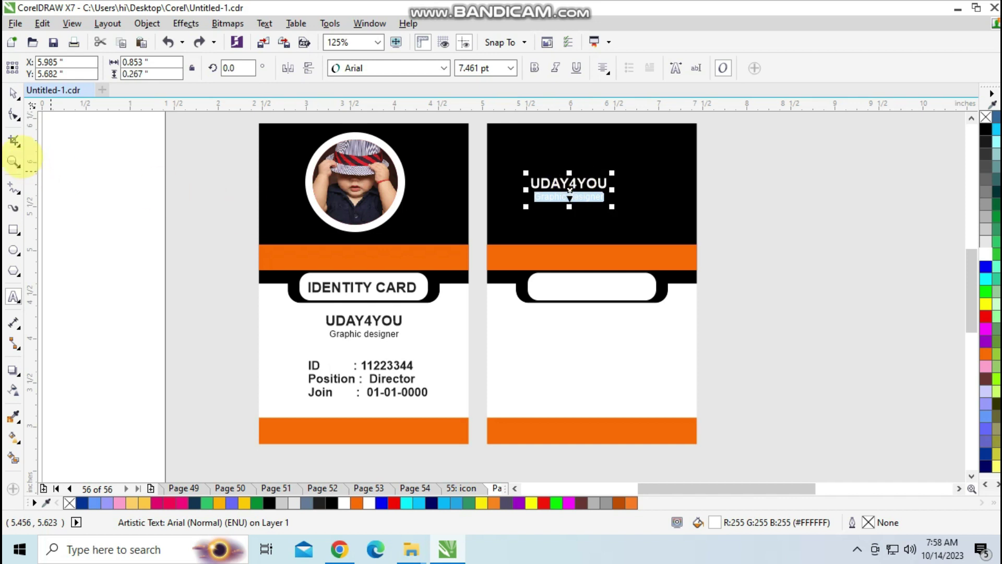
left_click(579, 221)
left_click_drag(569, 189, 589, 195)
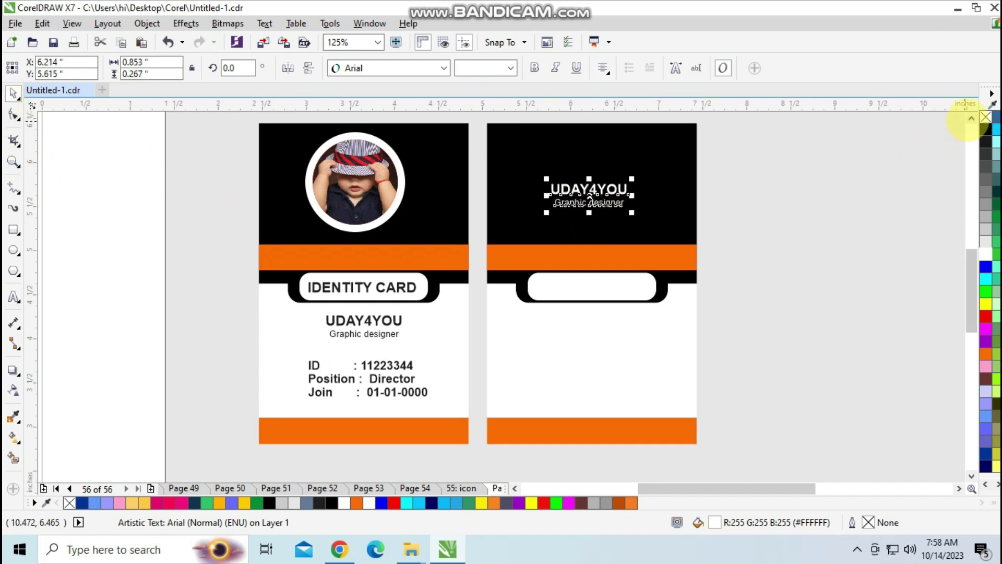
Draw a six-sided polygon about 0.25 by 0.28 inch just above the name on the second card
scroll(965, 123, "up", 1)
key("Escape")
left_click(13, 270)
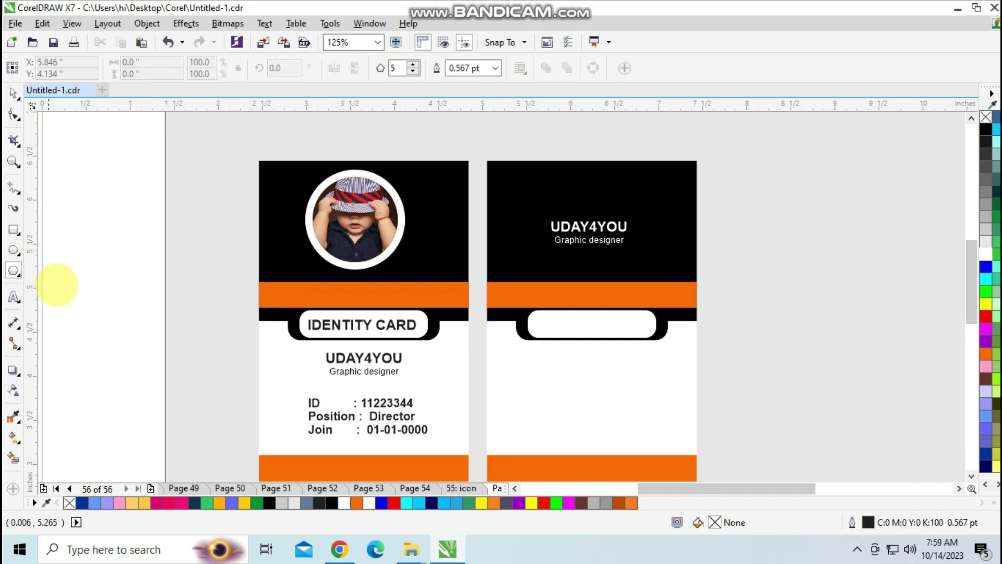
mouse_move(558, 183)
left_mouse_down()
mouse_move(586, 197)
mouse_move(589, 212)
left_mouse_up()
key("ctrl+z")
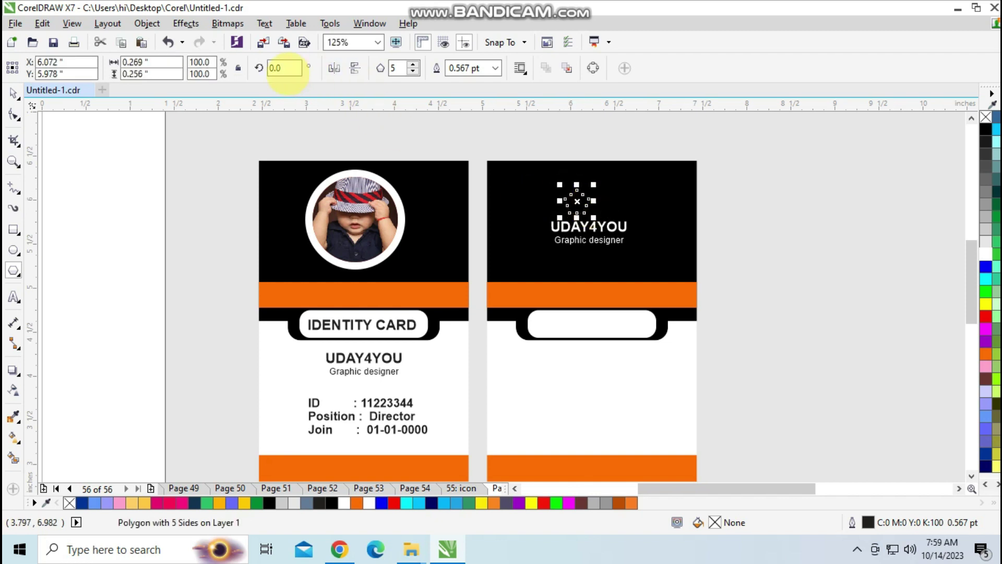
left_click(413, 65)
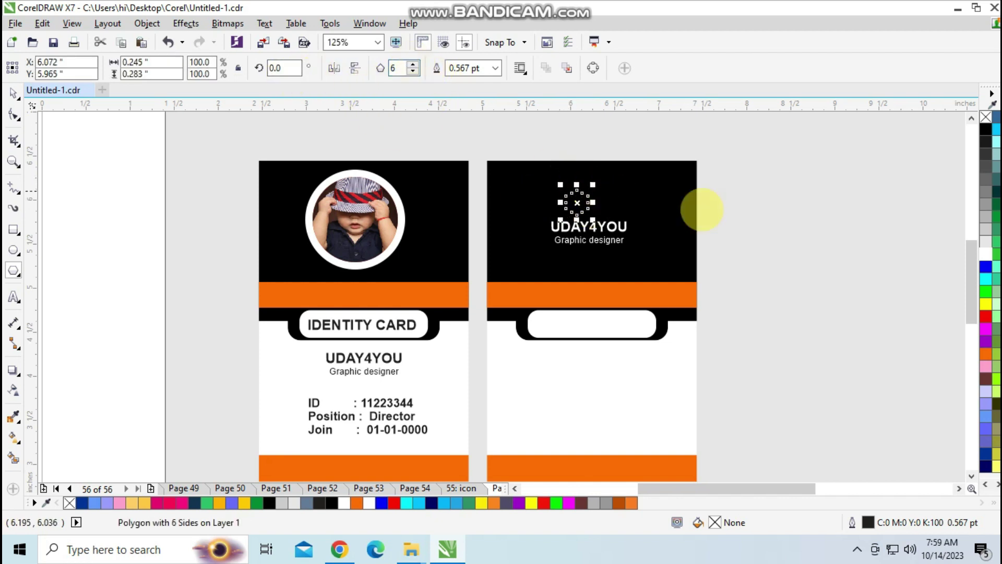
Give the hexagon a white outline with a width of 1.5 pt
right_click(987, 253)
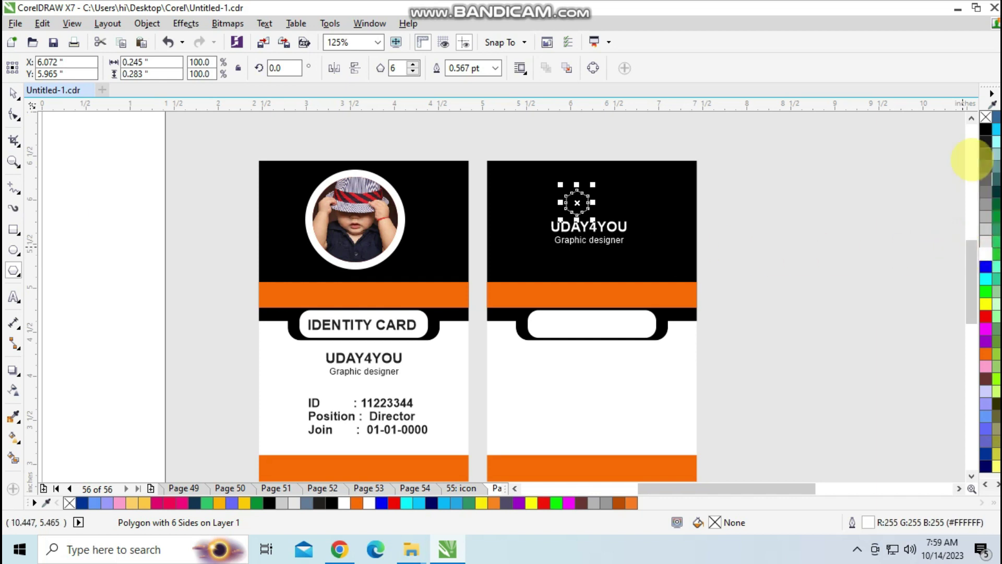
left_click(495, 67)
left_click(463, 141)
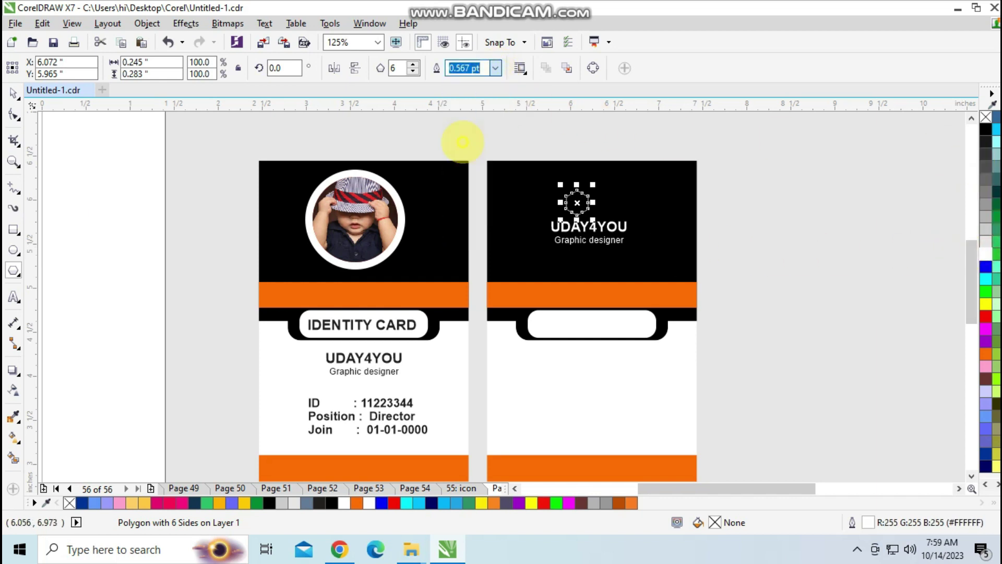
scroll(590, 216, "up", 1)
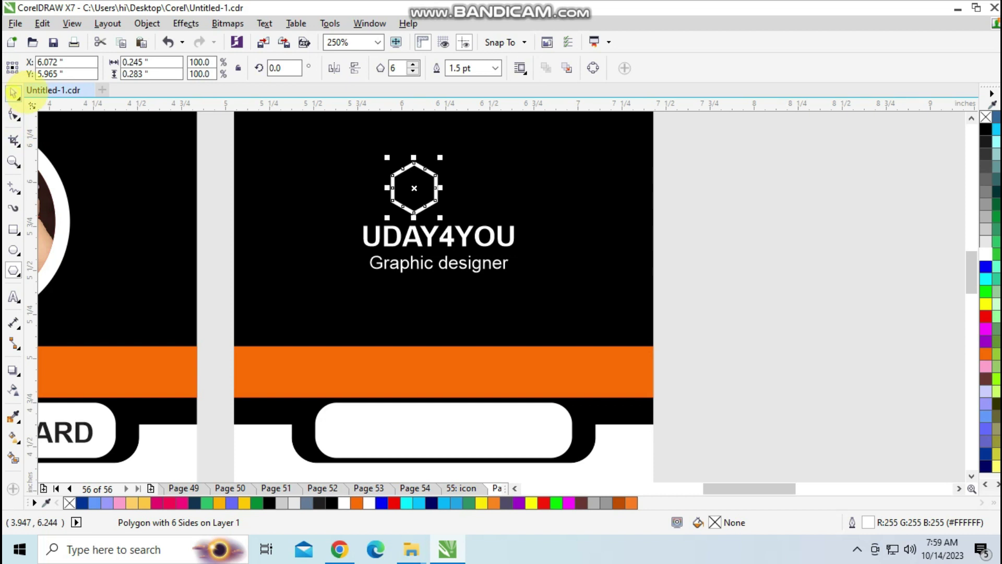
Centre the hexagon horizontally over the name and add a concentric copy of it scaled to 150%
left_click(13, 93)
left_click_drag(409, 189, 436, 188)
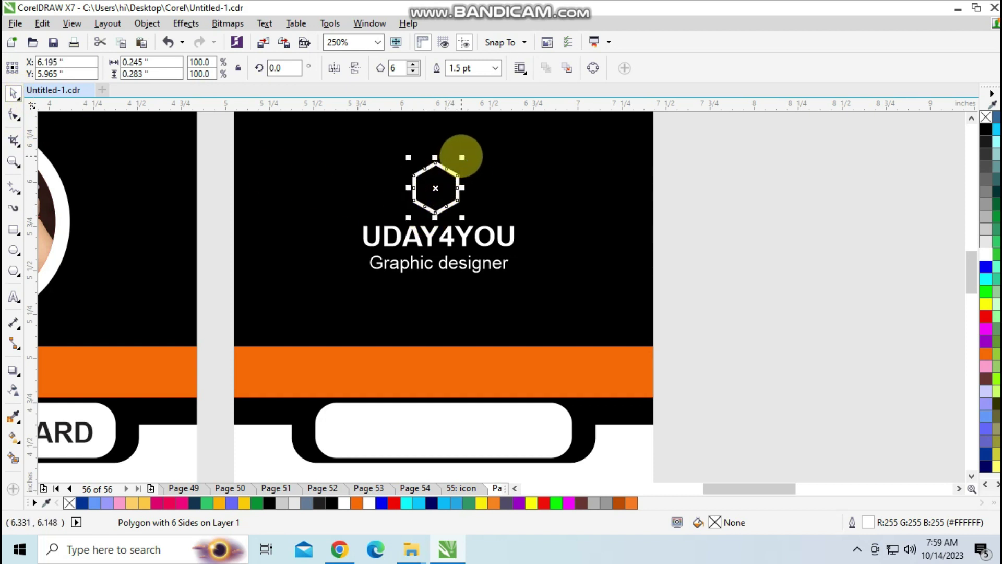
left_click_drag(461, 156, 526, 145)
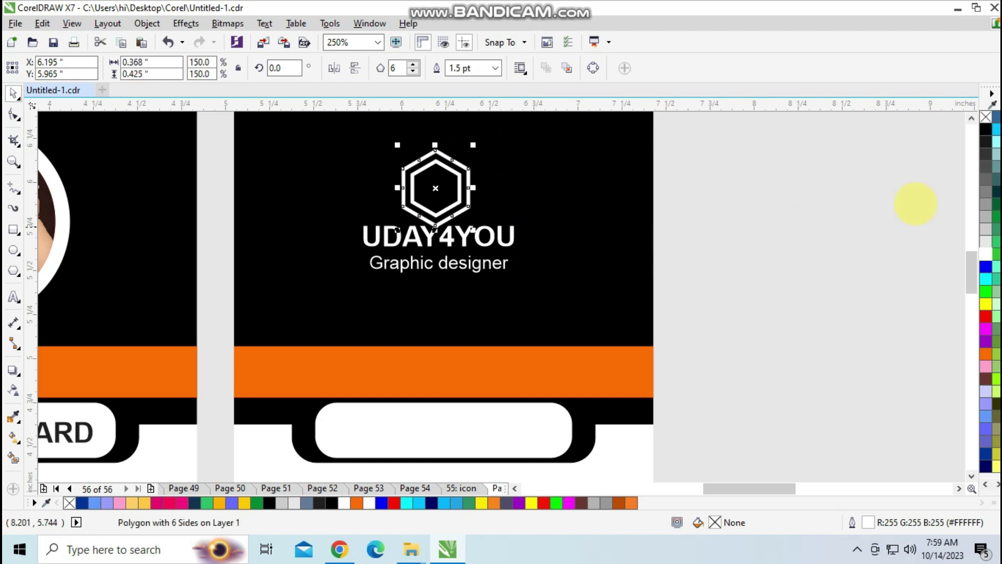
Move both hexagons slightly up so they sit clear of and centred over the name, and fill the inner hexagon orange
left_click(971, 118)
left_click_drag(355, 140, 491, 302)
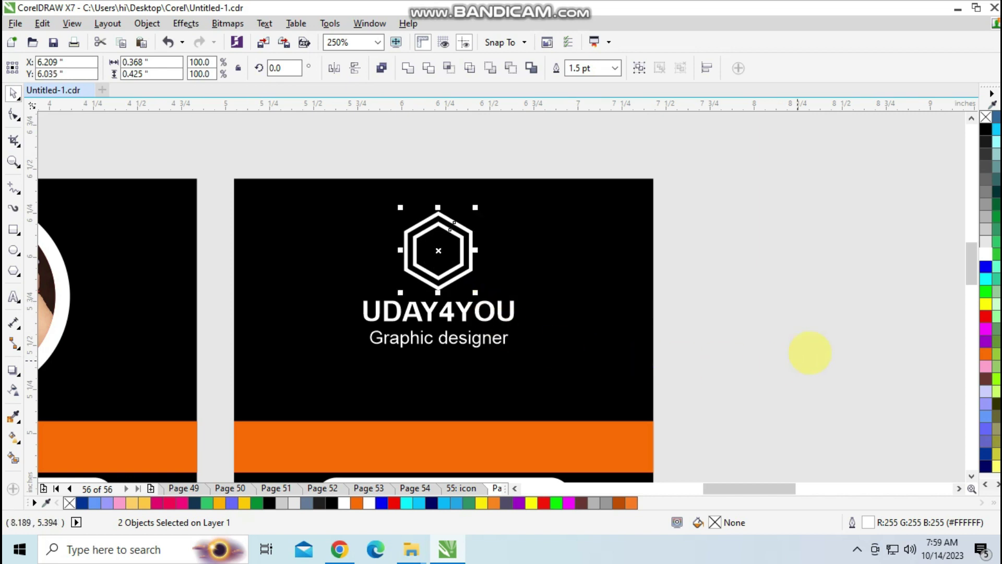
key("Escape")
left_click(459, 267)
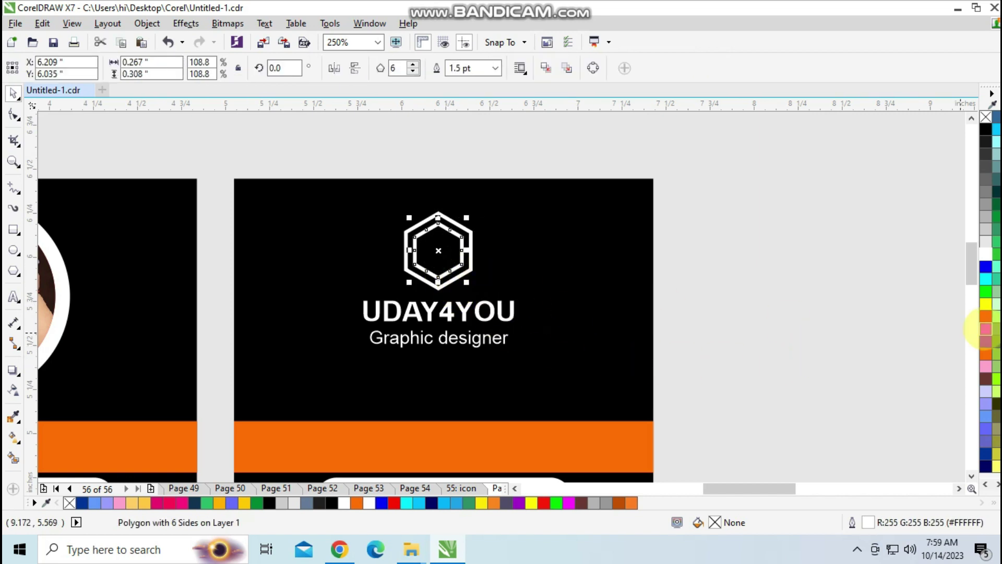
left_click(985, 353)
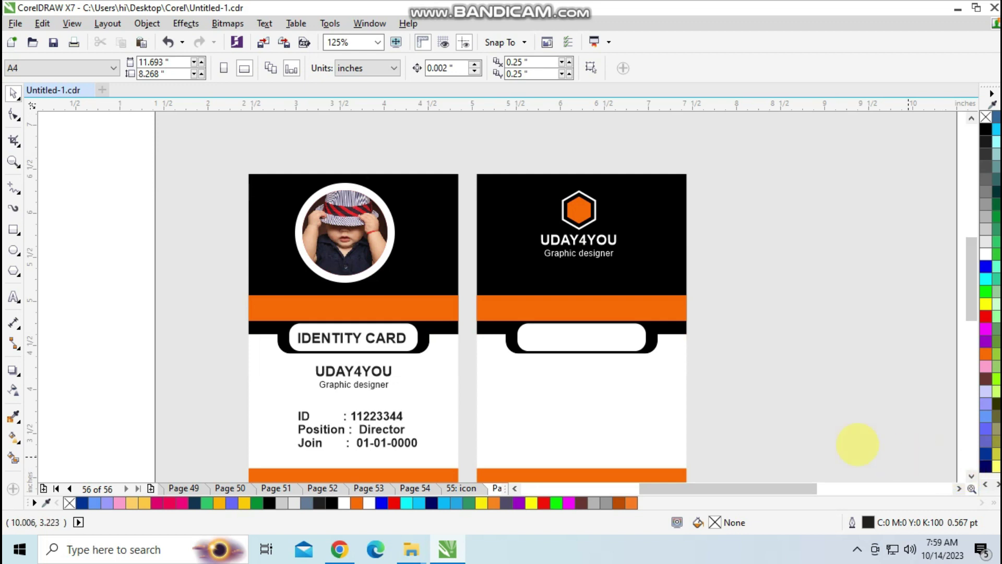
Delete the empty white rounded label from the second card
left_click(646, 341)
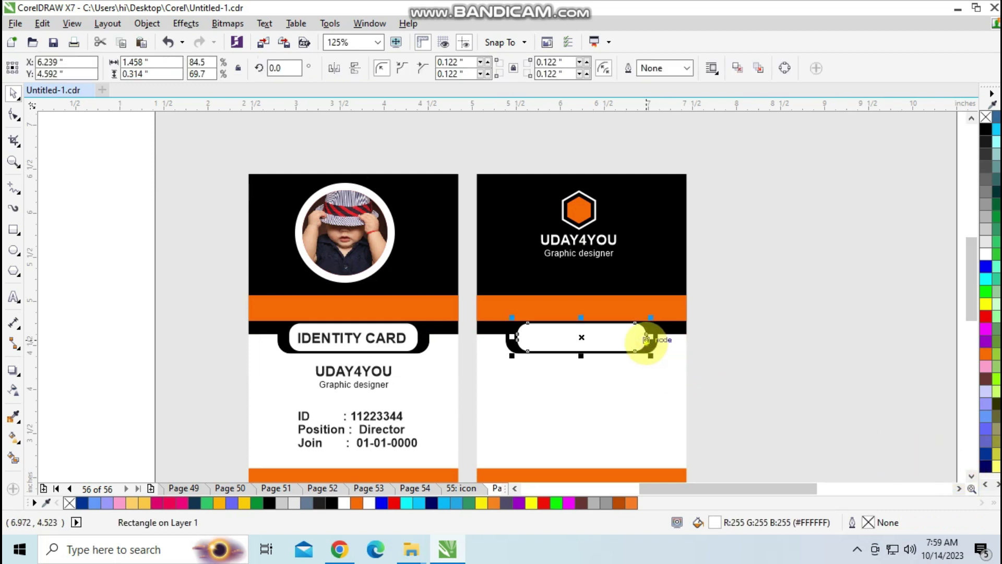
left_click_drag(647, 340, 577, 342)
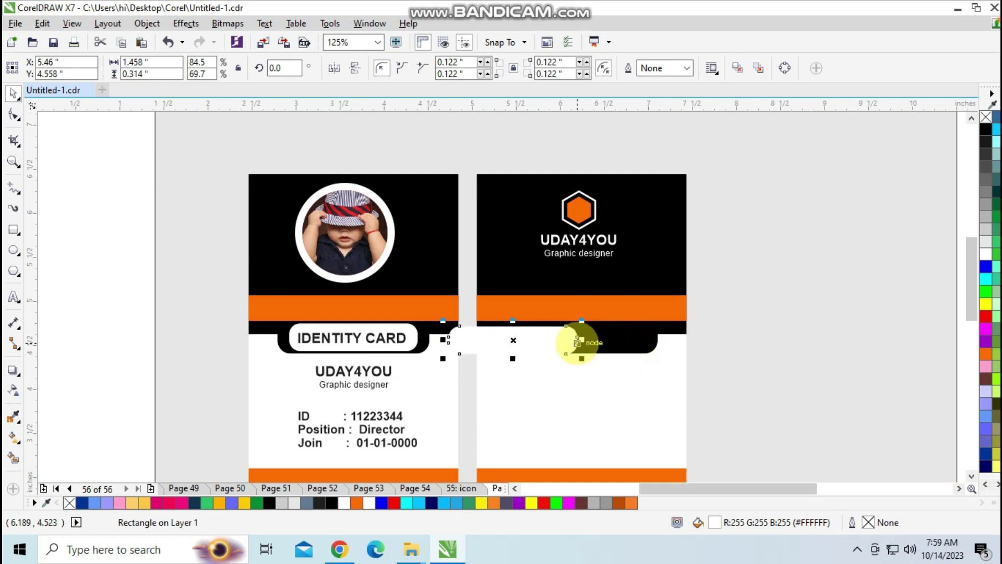
key("Delete")
Remove the curve nodes of the black tab on the second card so the black shape ends in a straight lower edge
left_click(606, 340)
key("F10")
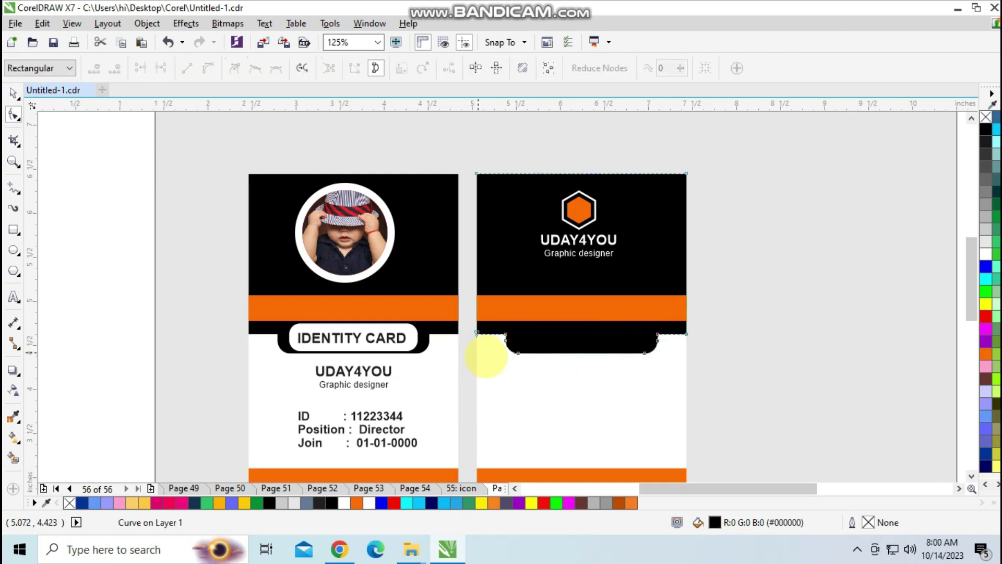
left_click_drag(505, 340, 509, 347)
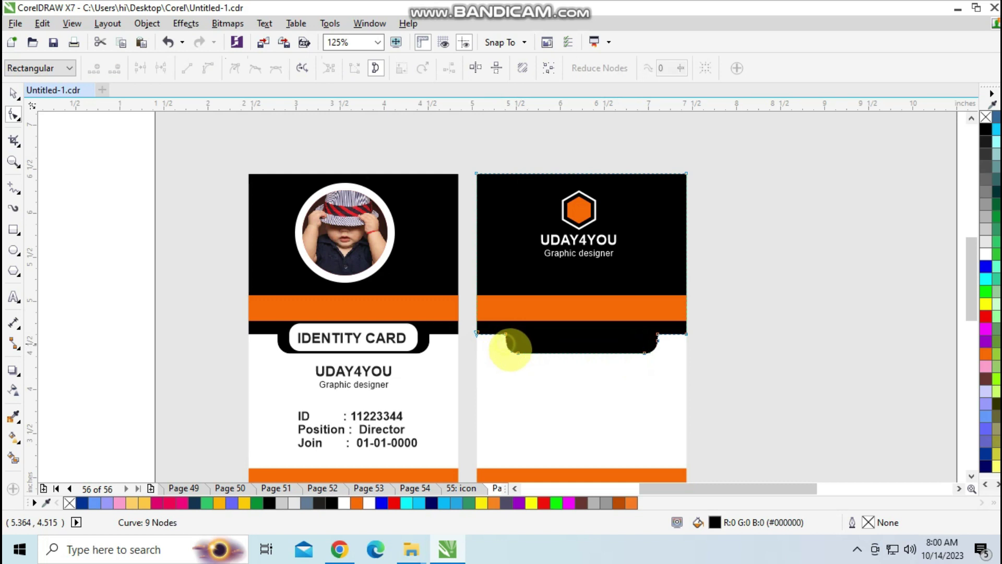
double_click(515, 353)
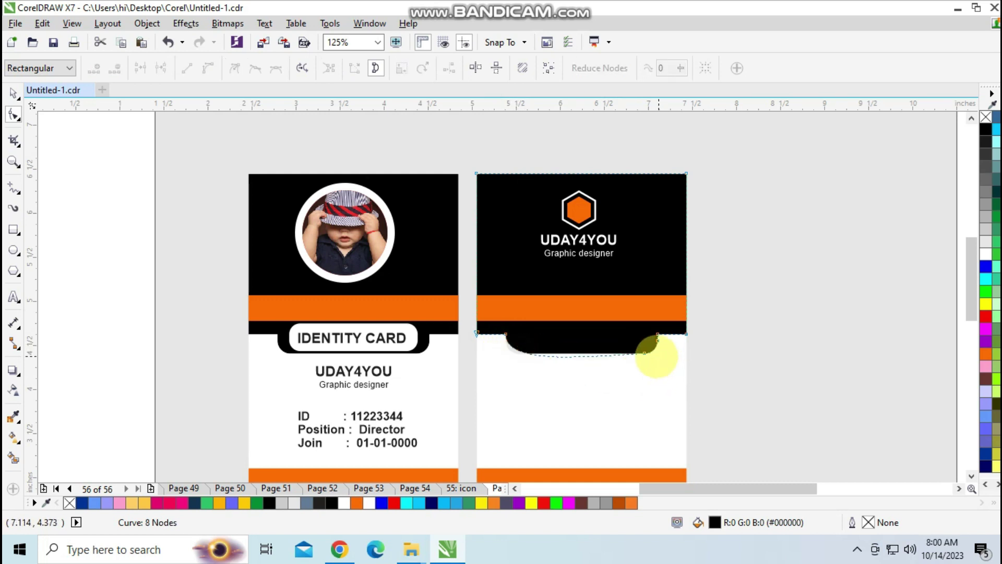
double_click(644, 353)
double_click(656, 338)
double_click(651, 337)
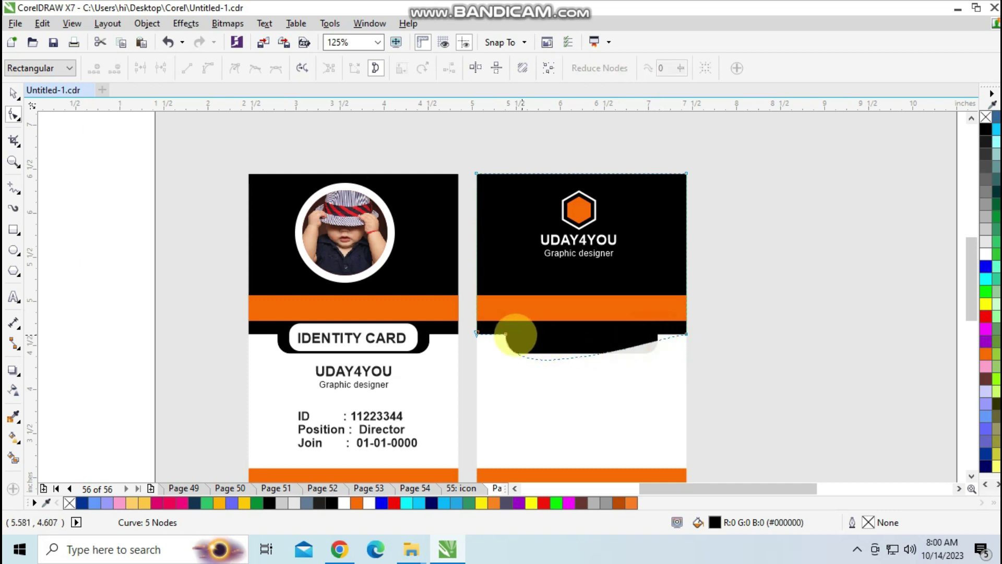
double_click(506, 334)
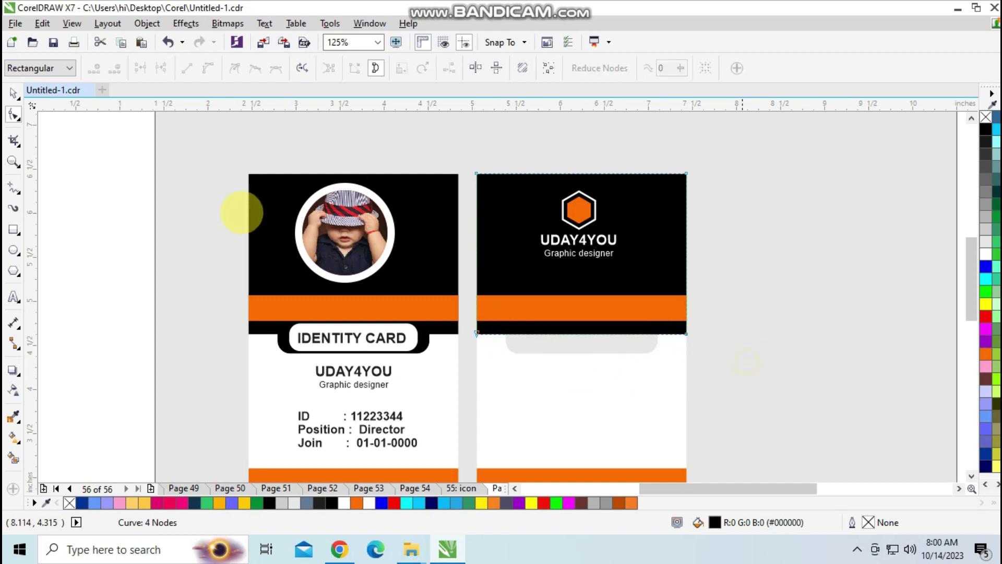
left_click(13, 93)
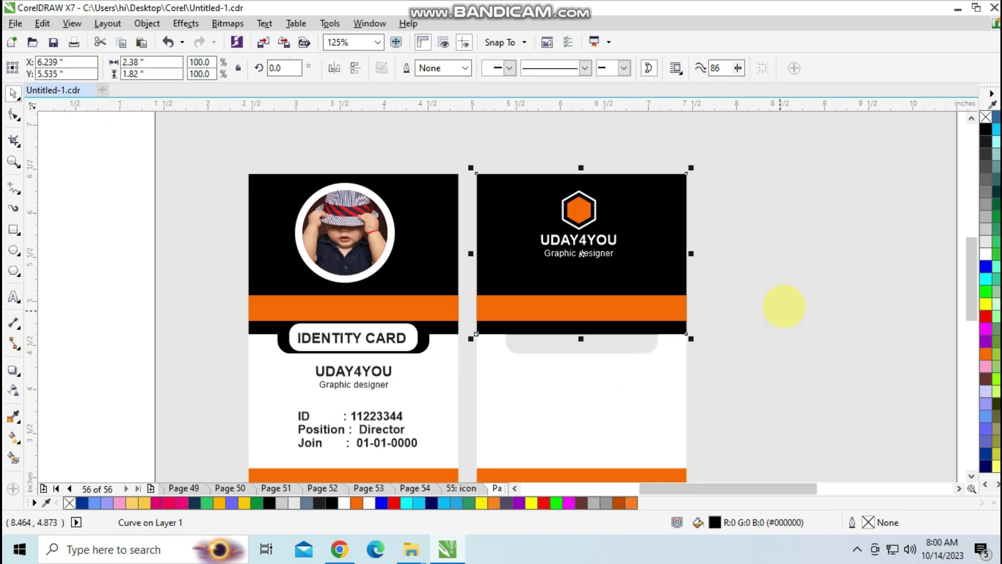
left_click(782, 307)
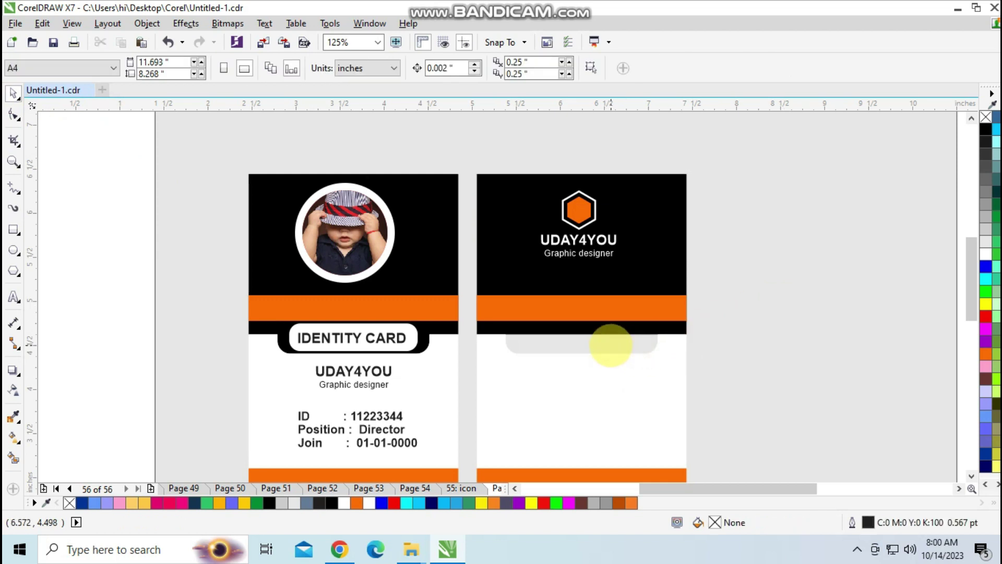
scroll(610, 344, "up", 3)
scroll(610, 344, "down", 3)
left_click_drag(634, 277, 802, 283)
key("ctrl+z")
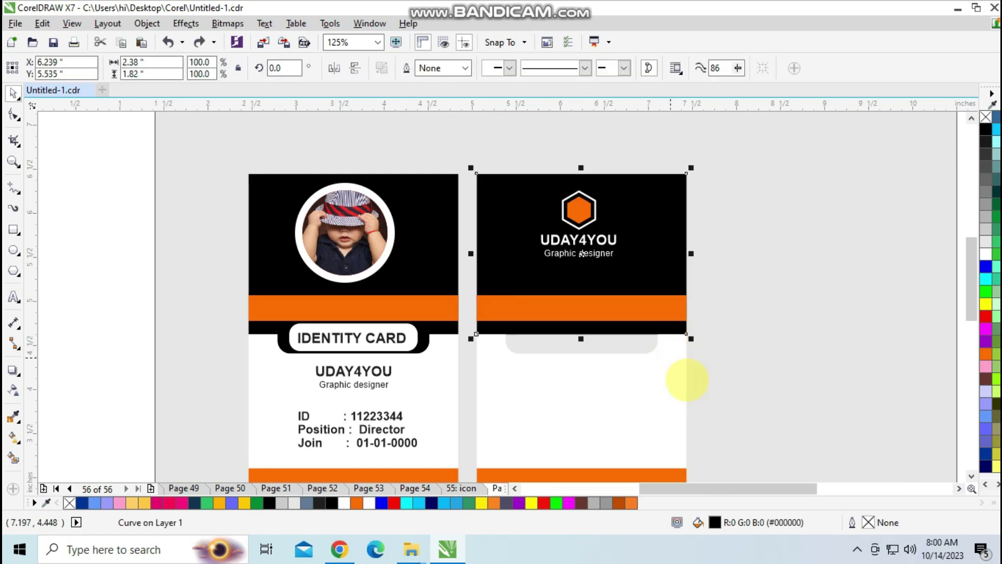
left_click(774, 392)
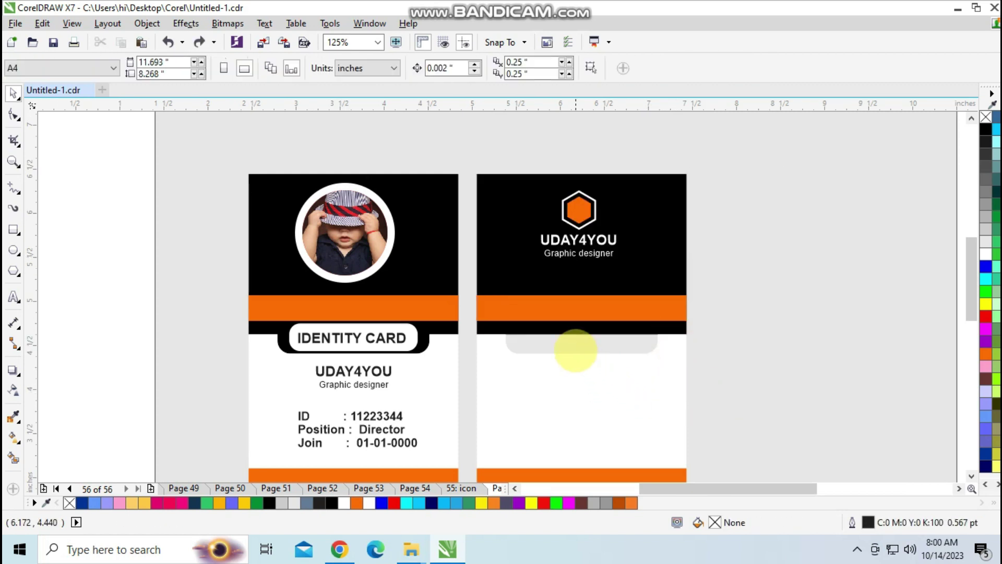
Use Smart Fill to create an orange shape in the notch at the upper edge of the second card's white panel
left_click(558, 393)
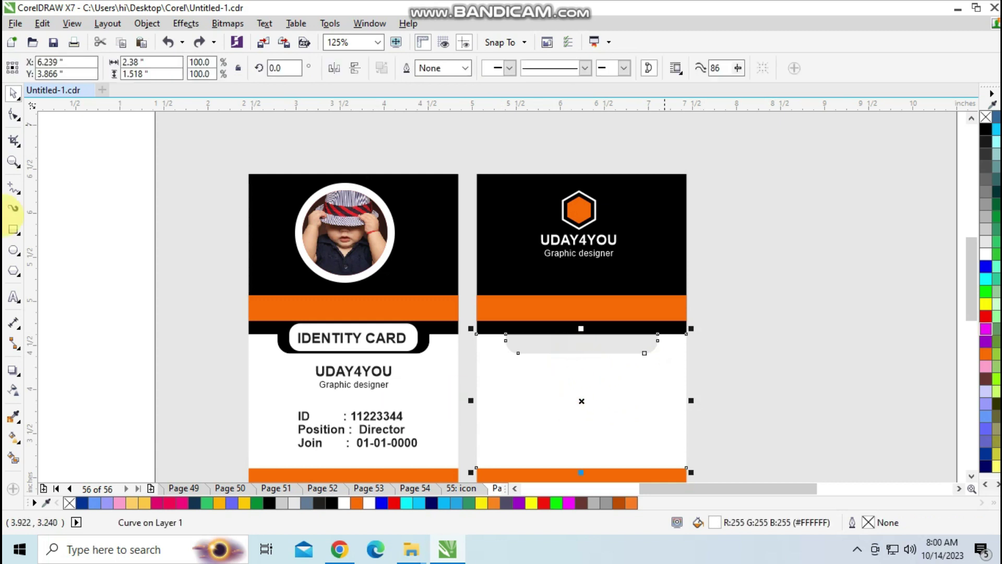
left_click(13, 458)
left_click(596, 347)
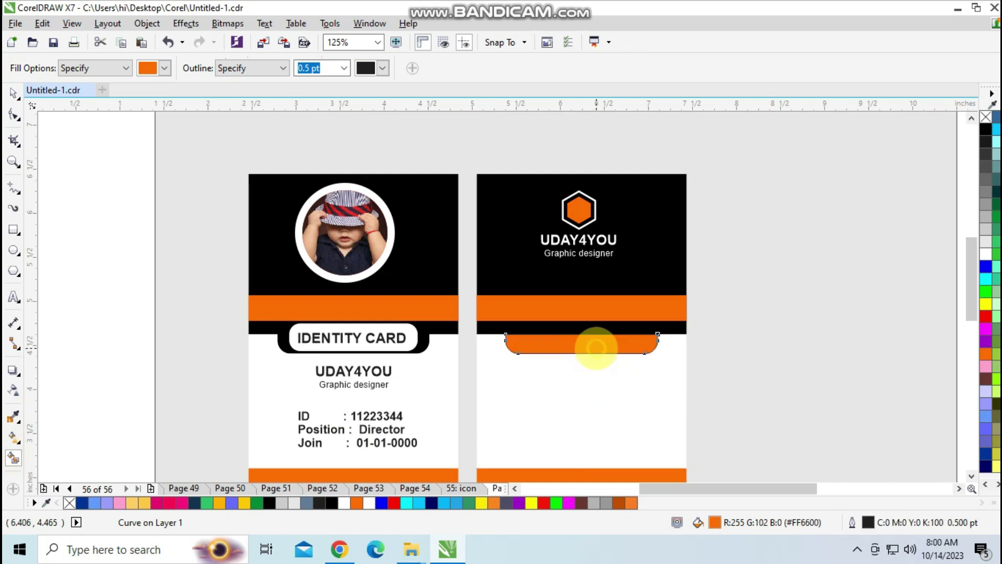
key("ctrl+z")
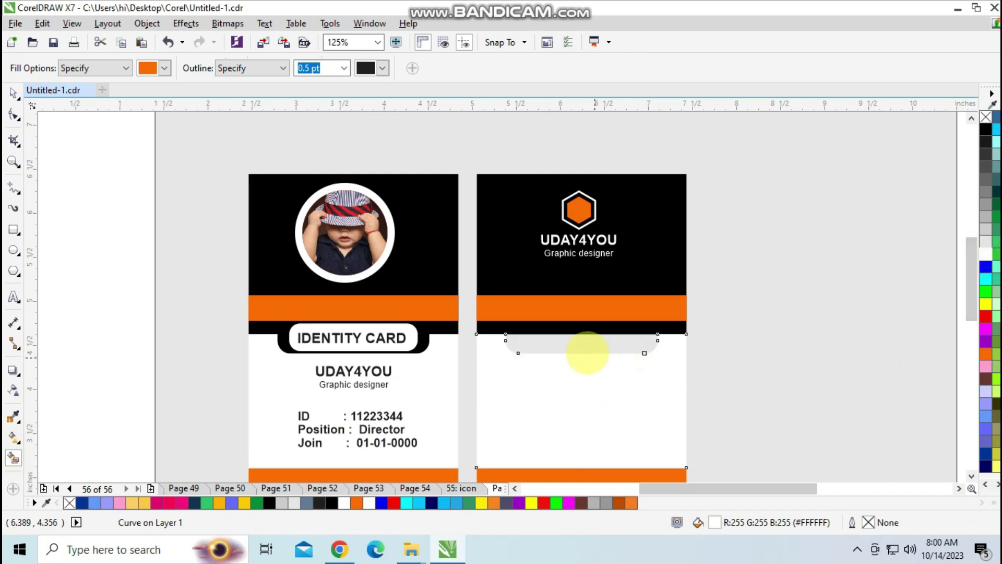
left_click(578, 344)
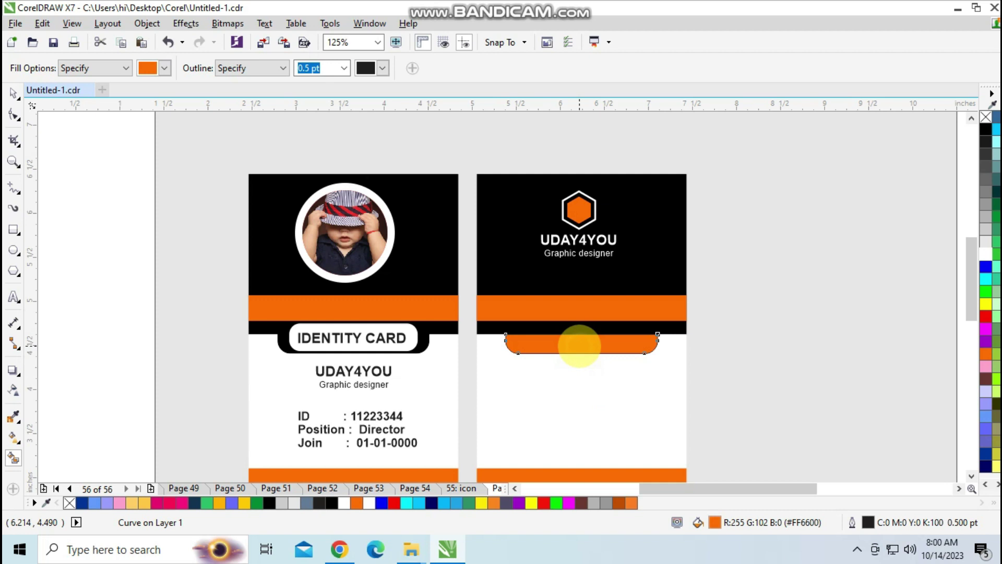
Weld the orange notch shape to the second card's white panel
left_click(13, 93)
left_click(522, 398, "shift")
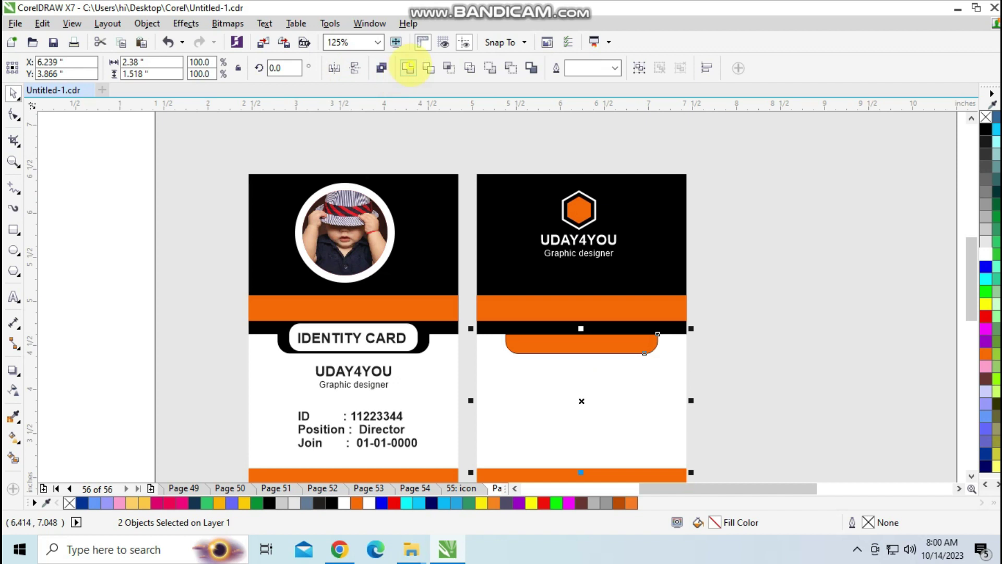
left_click(408, 68)
left_click(738, 324)
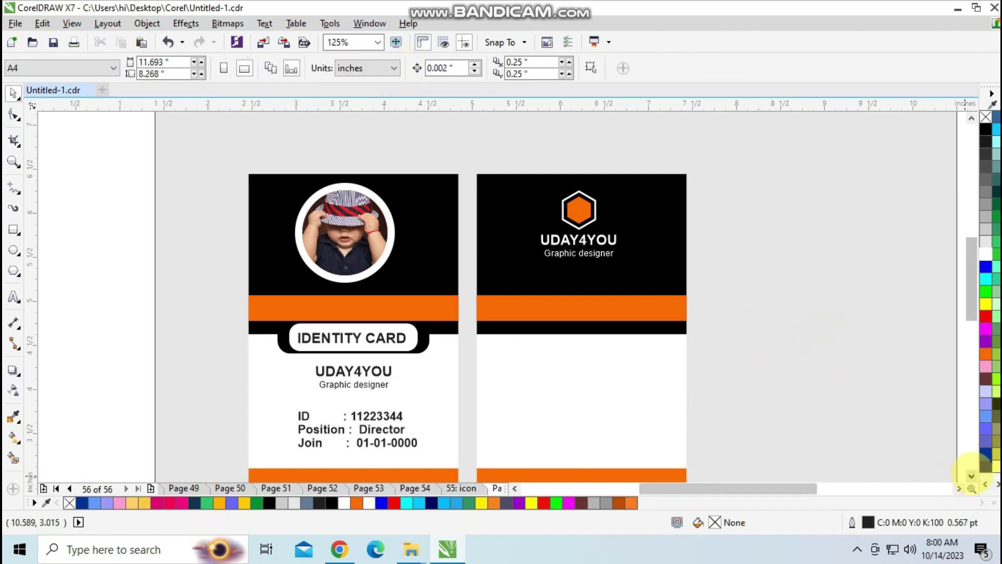
Draw an orange, outline-free circle about 0.142 inch wide in the upper-left corner of the second card's white panel and save the document
left_click(971, 476)
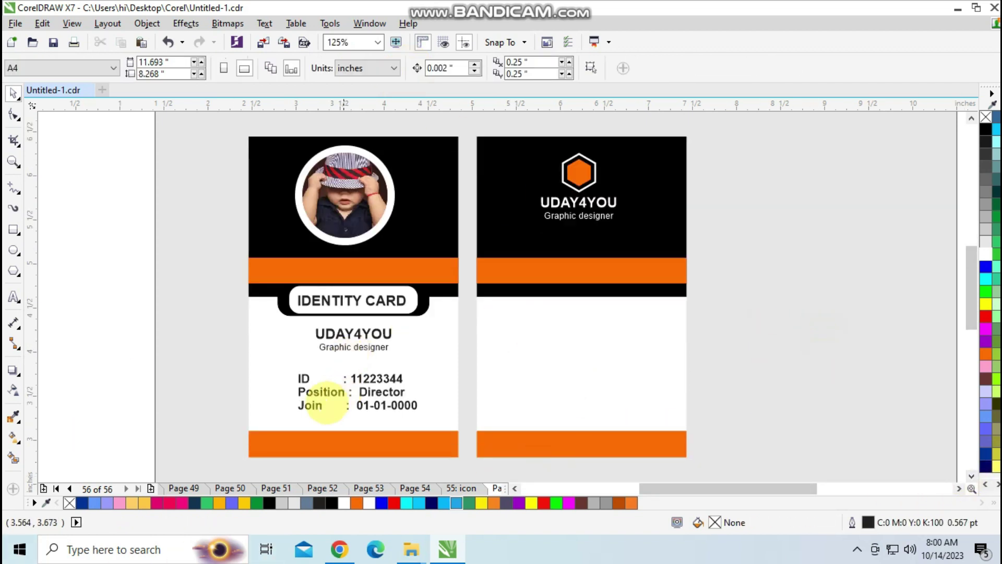
left_click(13, 250)
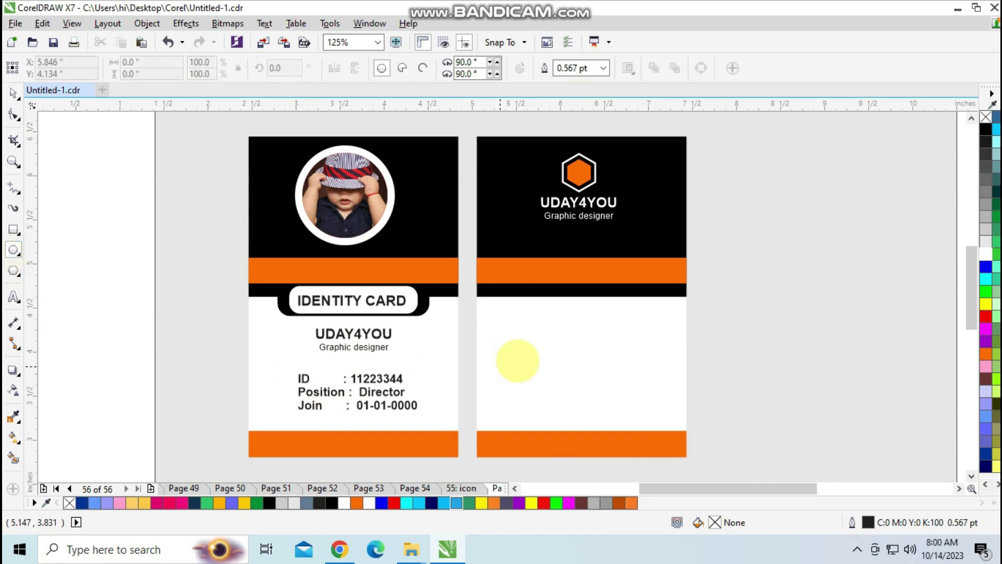
left_click_drag(493, 314, 499, 321)
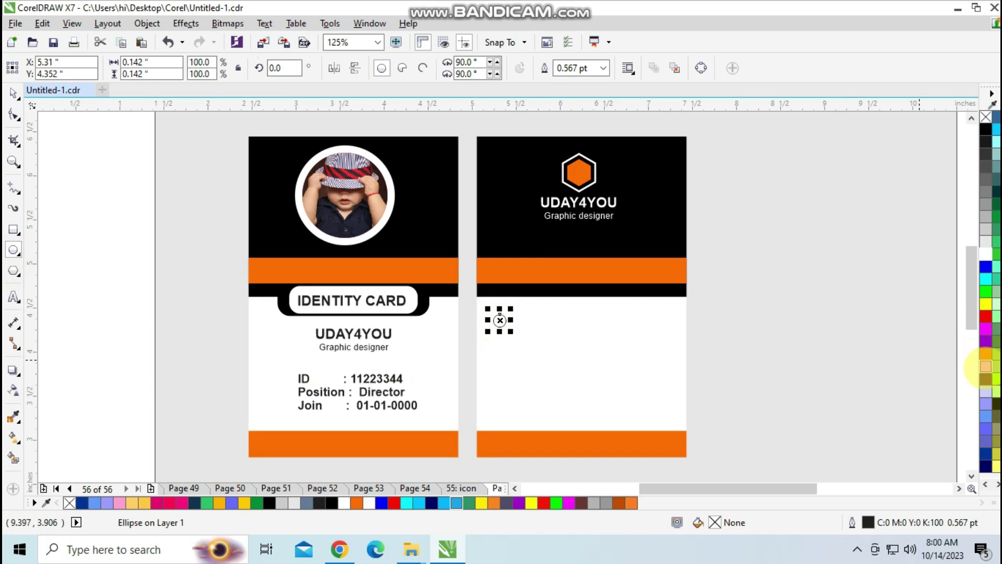
left_click(986, 354)
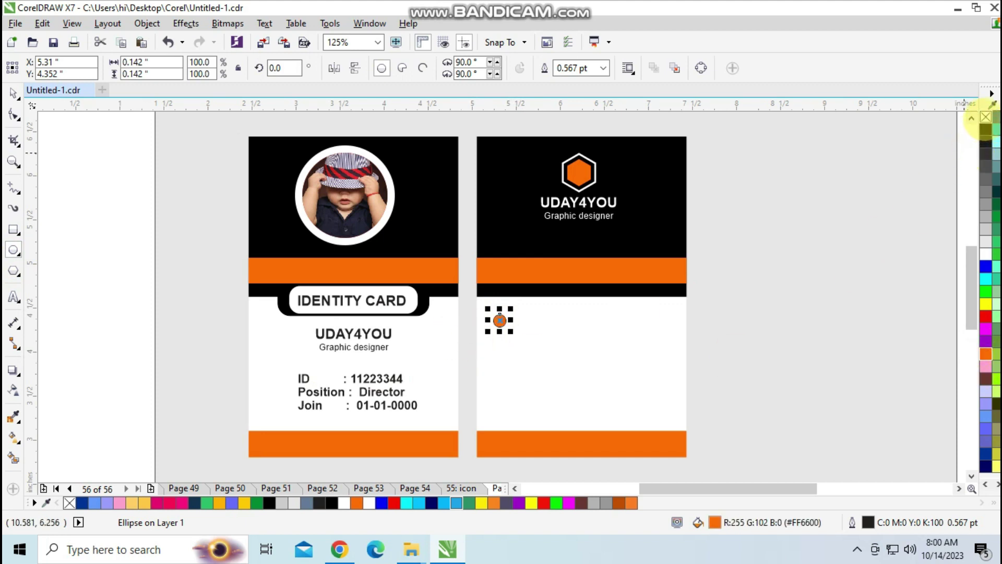
right_click(985, 117)
left_click(13, 93)
left_click(858, 375)
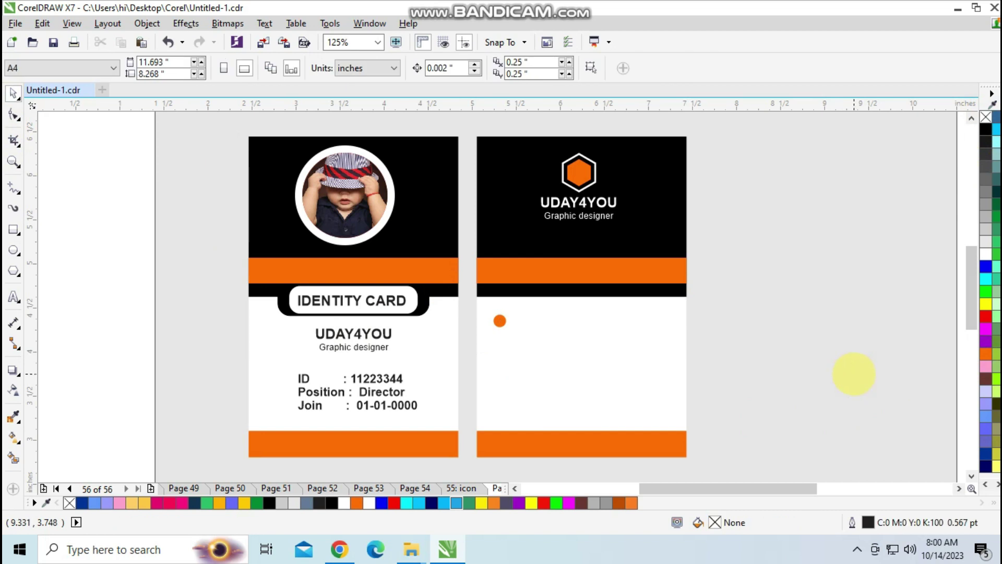
key("ctrl+s")
Switch to Chrome, search for lorem ipsum in a new tab and open the Lorem Ipsum generator site
left_click(339, 548)
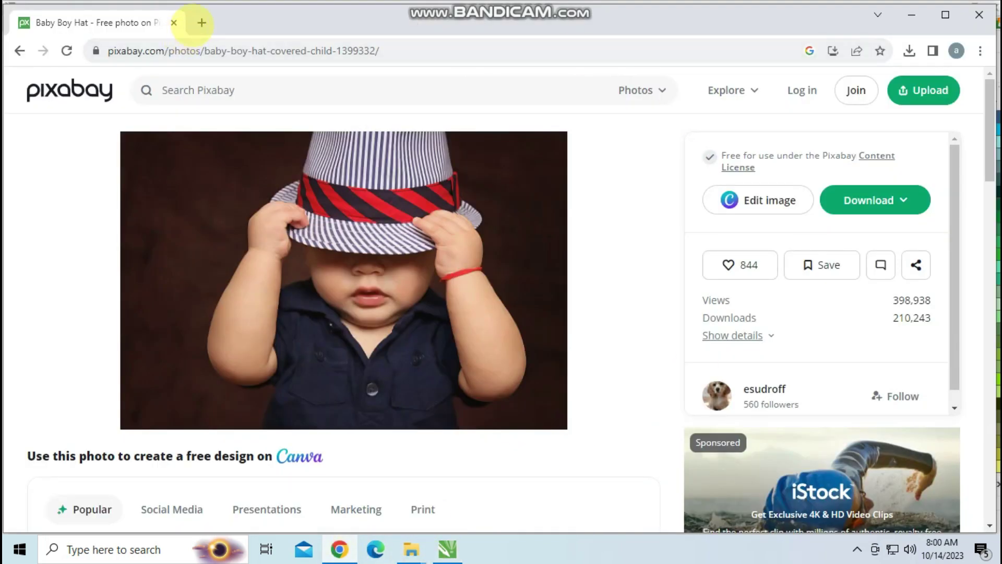
left_click(200, 21)
type("LORE")
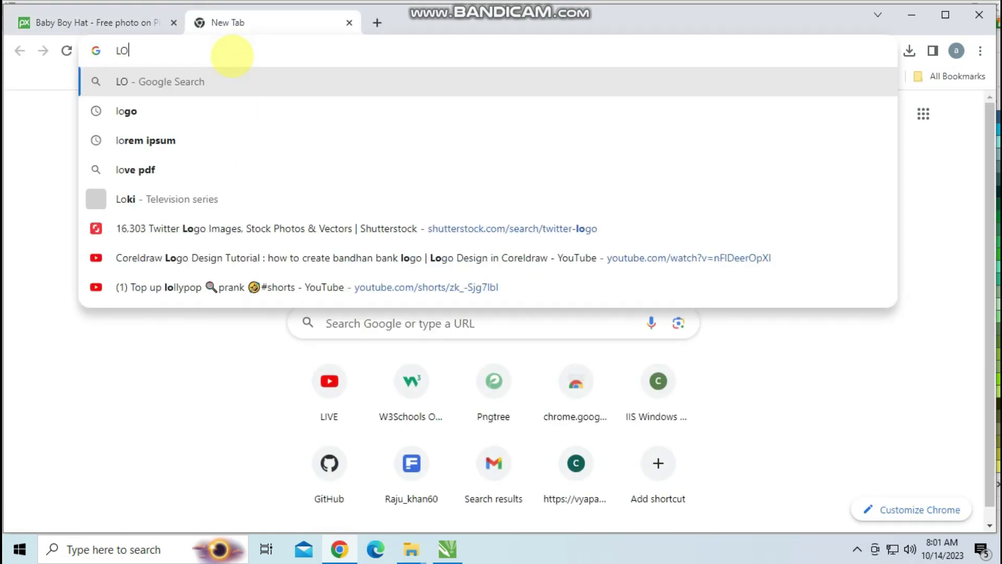
key("Down")
key("Return")
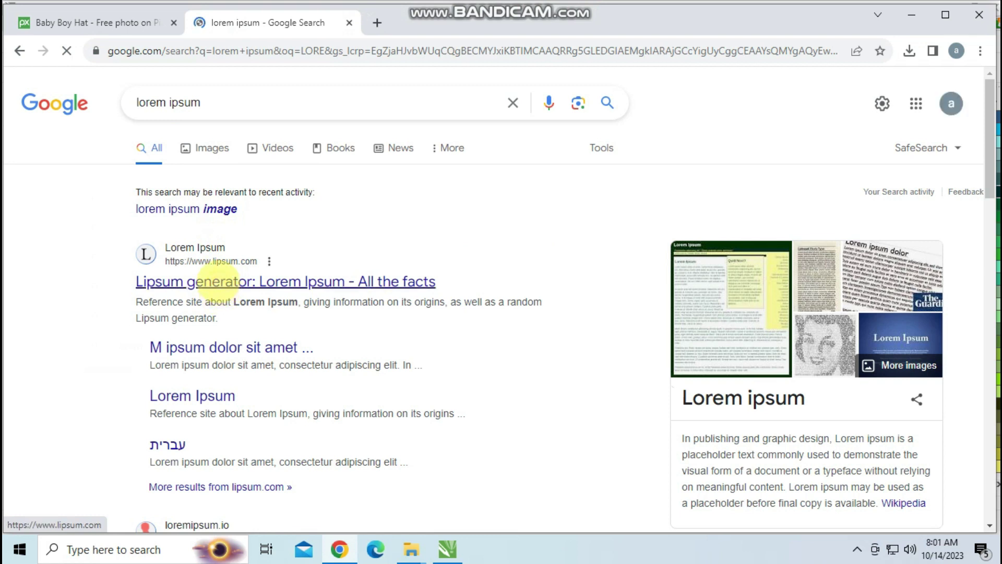
left_click(215, 281)
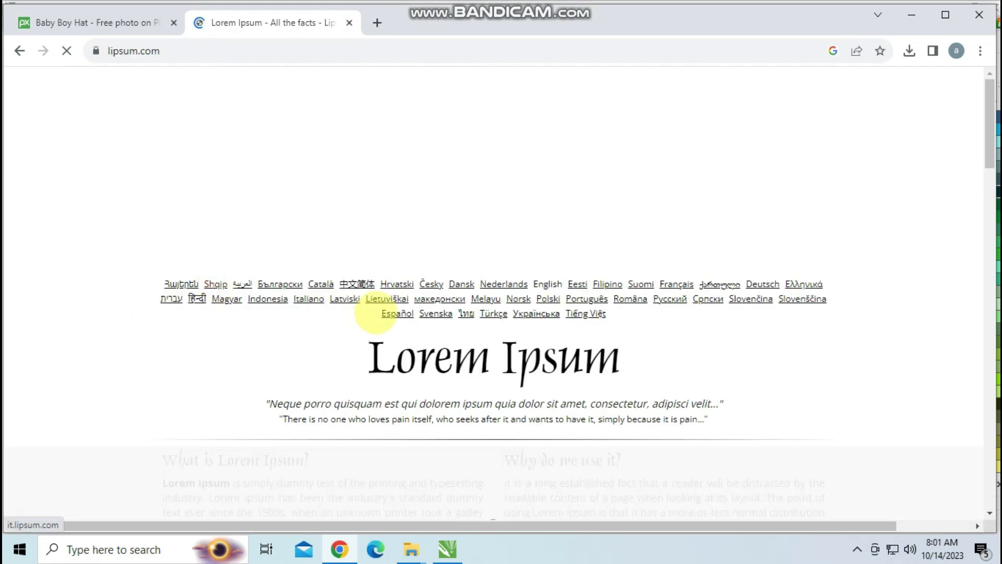
Copy the "What is Lorem Ipsum?" text from "Lorem Ipsum" through "has been the industry's" and paste it into the ID card document in CorelDRAW
scroll(365, 303, "down", 6)
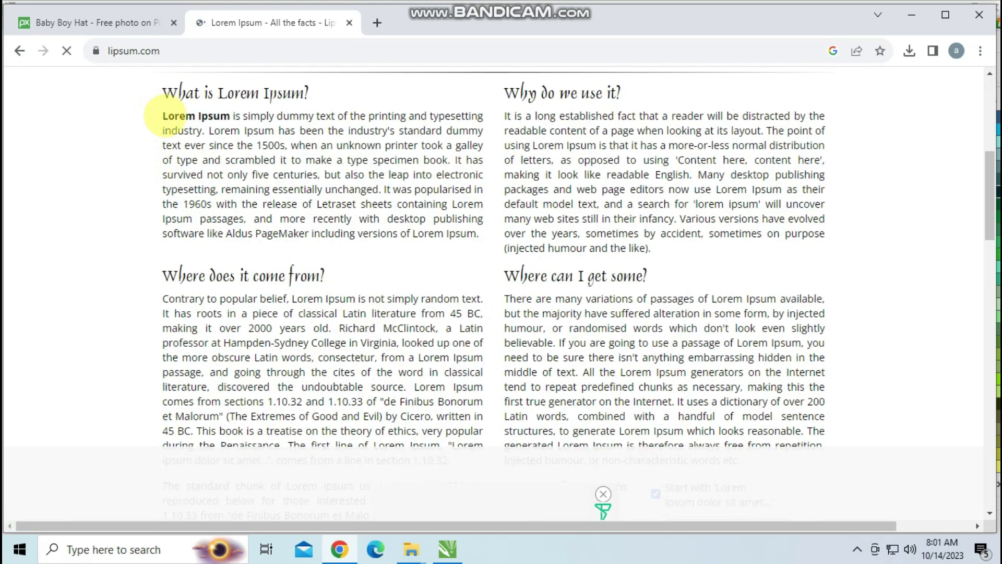
left_click_drag(162, 116, 393, 131)
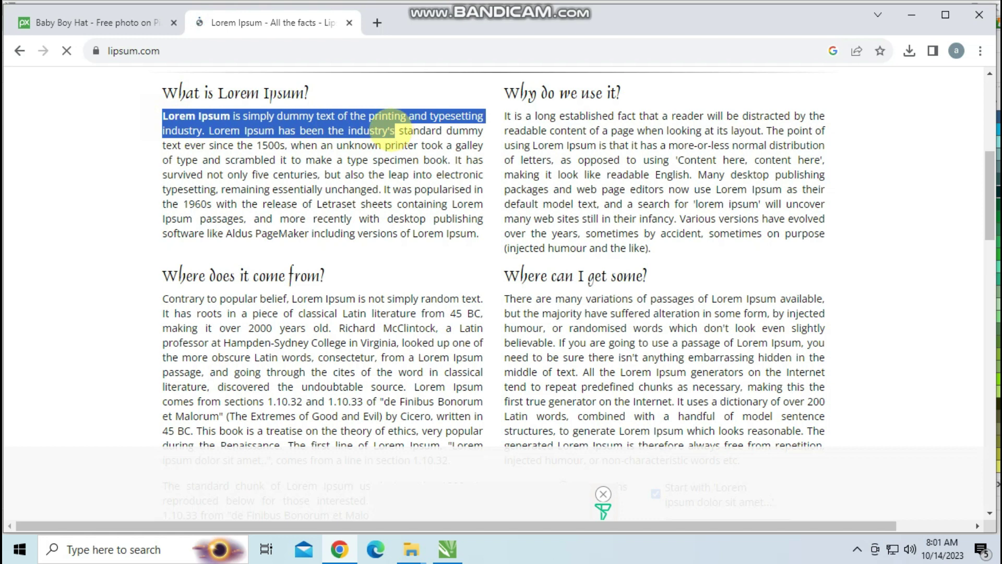
left_click(448, 549)
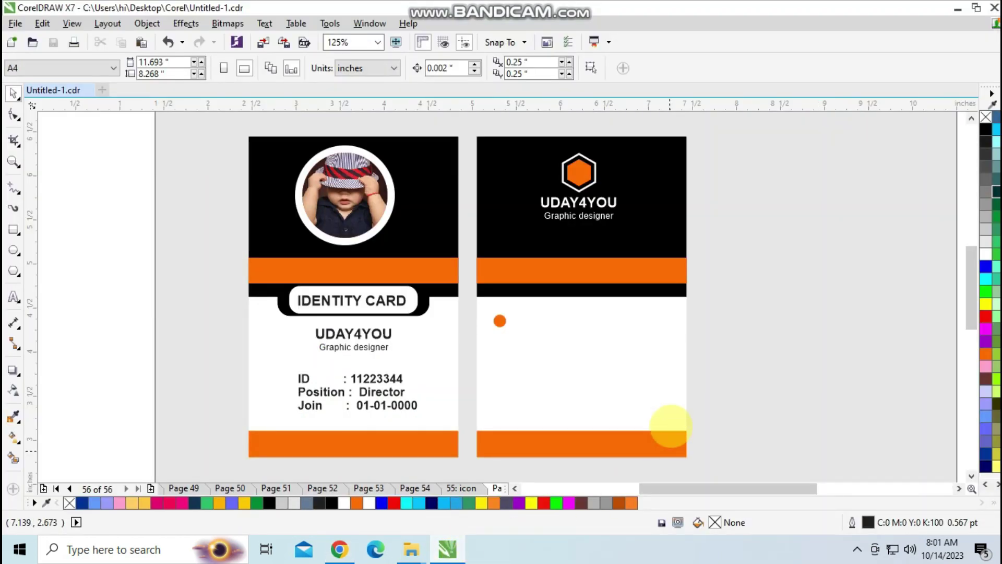
left_click(636, 340)
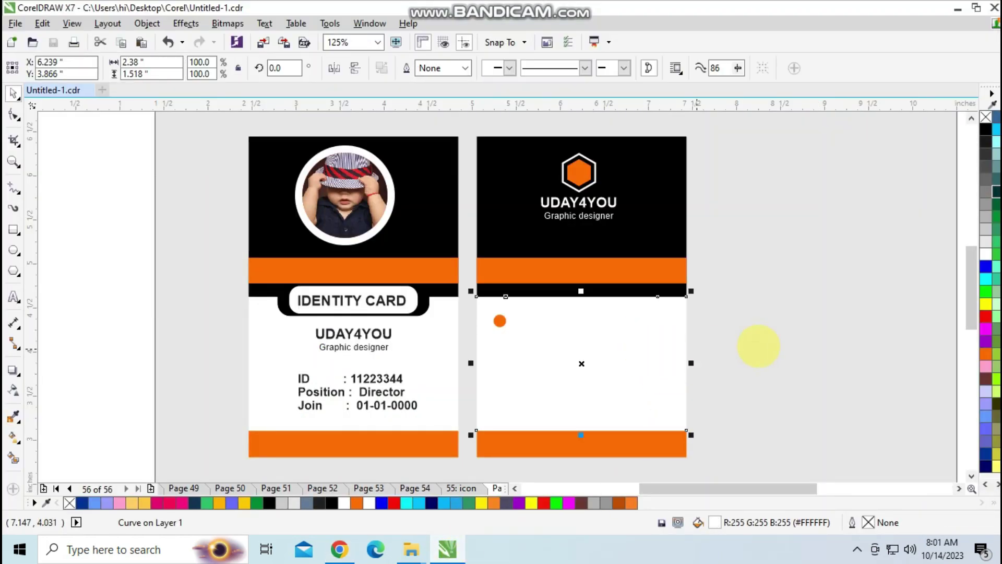
left_click(789, 311)
type("Lorem Ipsum is simply dummy text of the printing and typesetting industry. Lorem Ipsum has been the industry's")
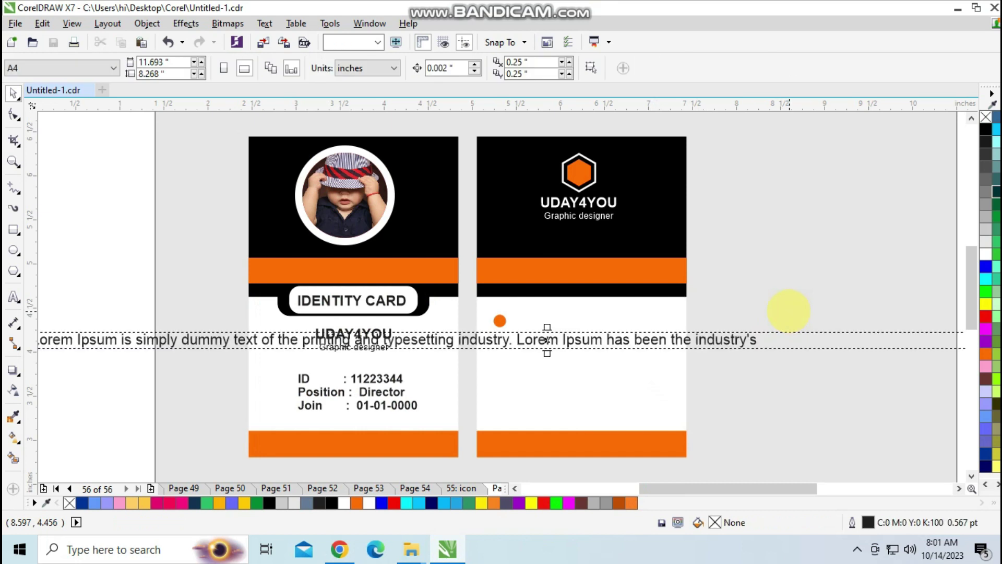
scroll(767, 329, "down", 2)
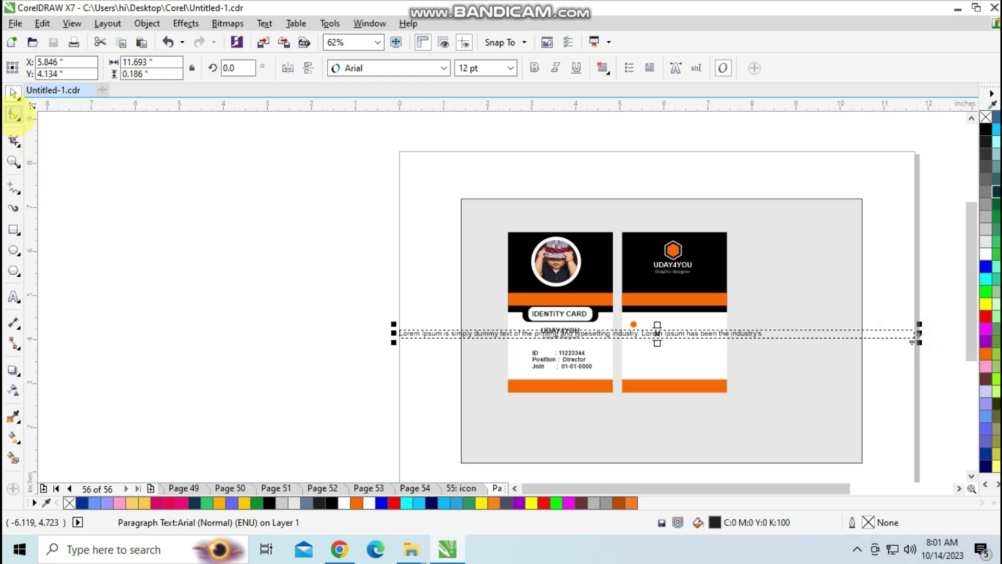
Resize the pasted paragraph text frame to about 4.51 by 0.67 inches so the text wraps onto two lines
left_click(13, 115)
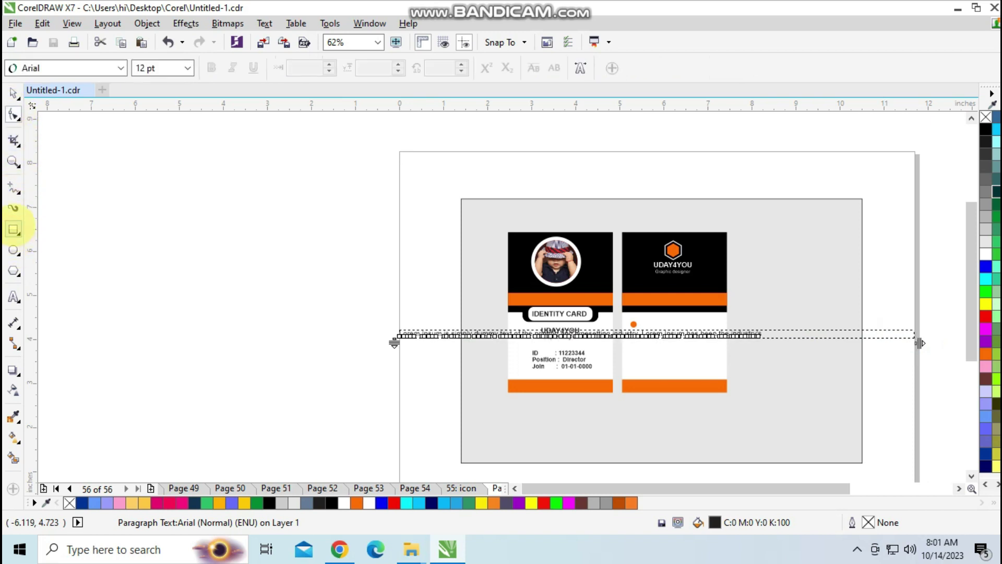
left_click(14, 297)
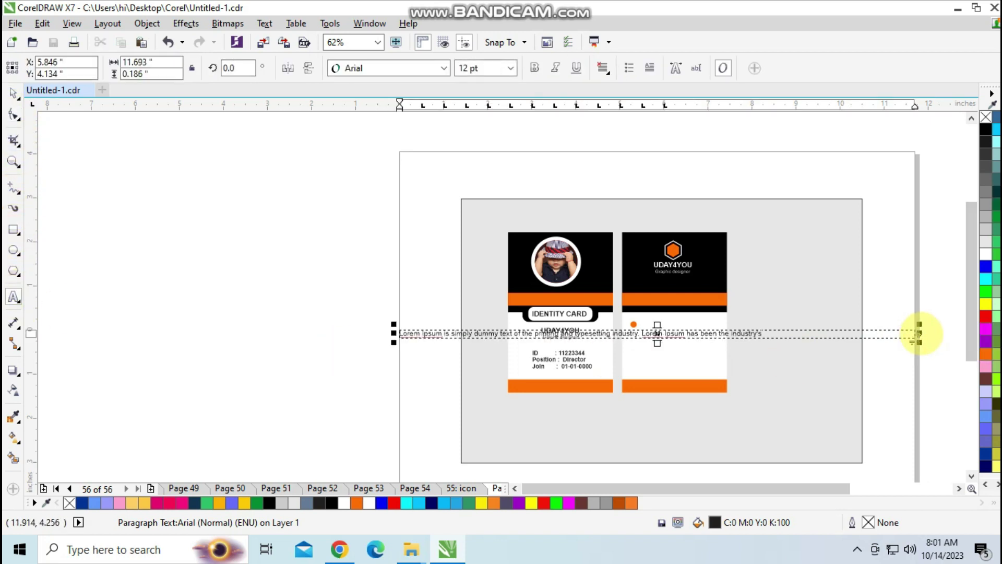
left_click_drag(657, 342, 657, 363)
left_click_drag(919, 344, 599, 356)
left_click(13, 93)
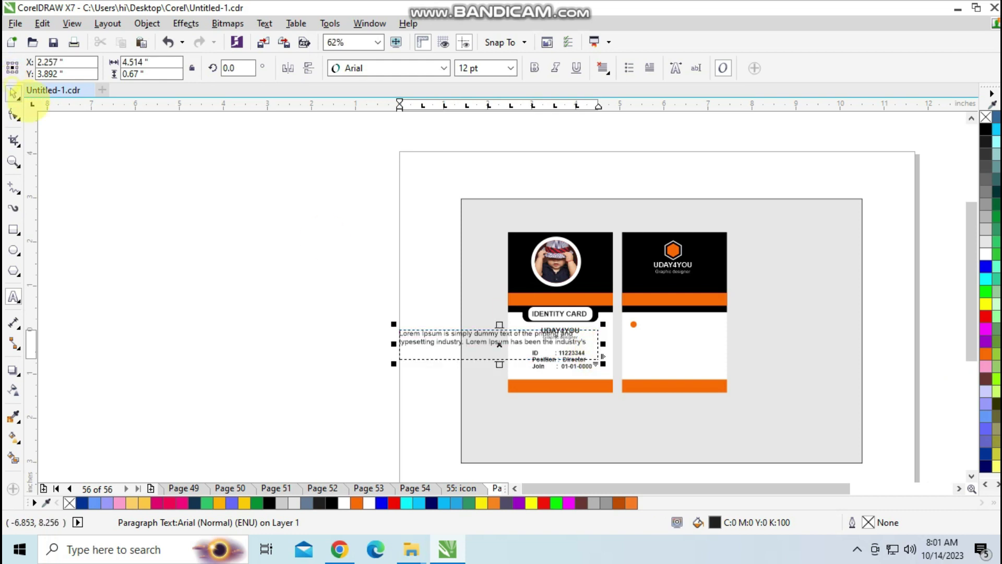
Move the text beside the orange circle on the second card and resize its frame to about 2.21 by 0.38 inches
left_click_drag(499, 345, 740, 334)
scroll(740, 334, "up", 2)
left_click_drag(943, 363, 741, 345)
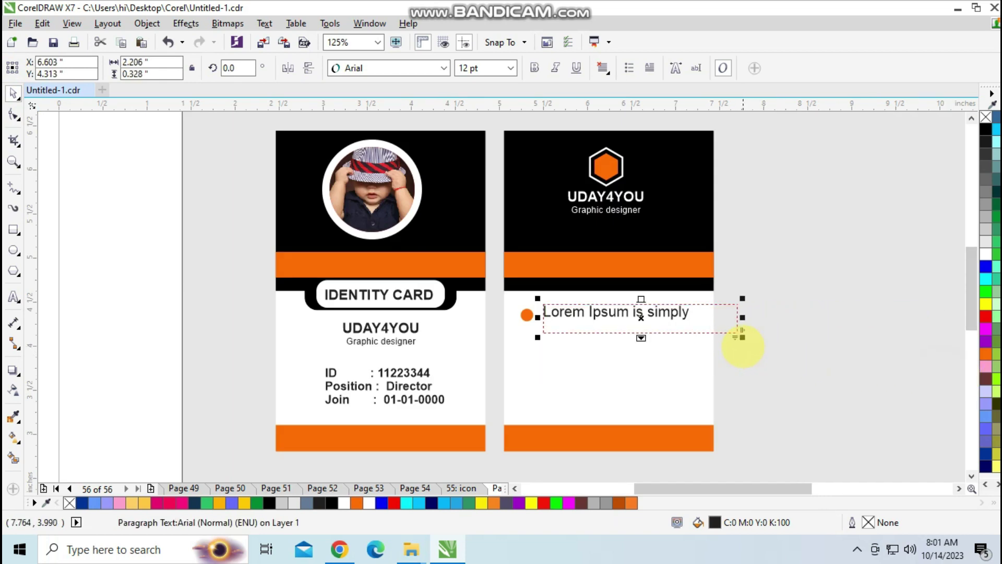
left_click_drag(643, 336, 642, 342)
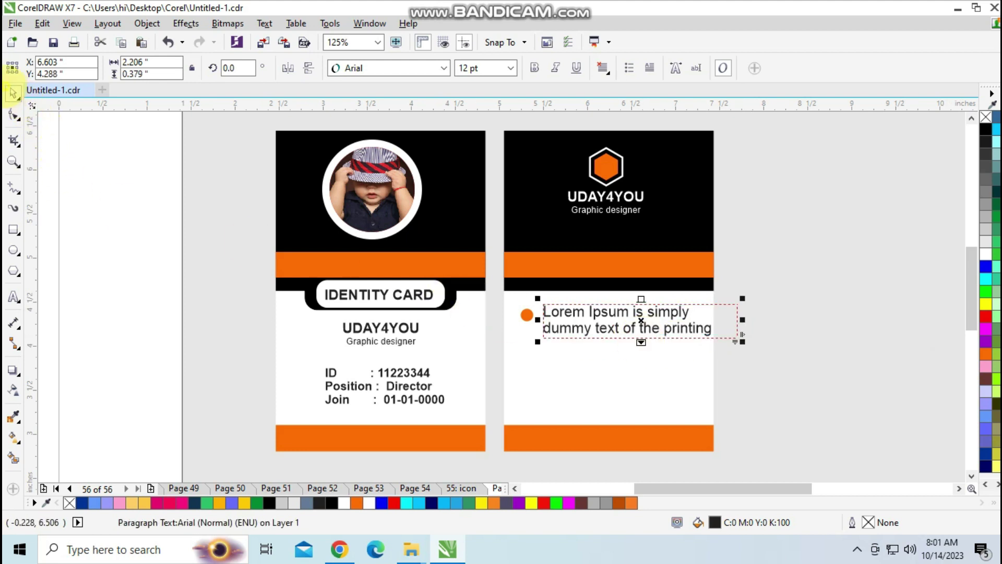
Shift the orange circle and the Lorem Ipsum text together slightly down and to the left within the white panel
left_click_drag(788, 366, 503, 295)
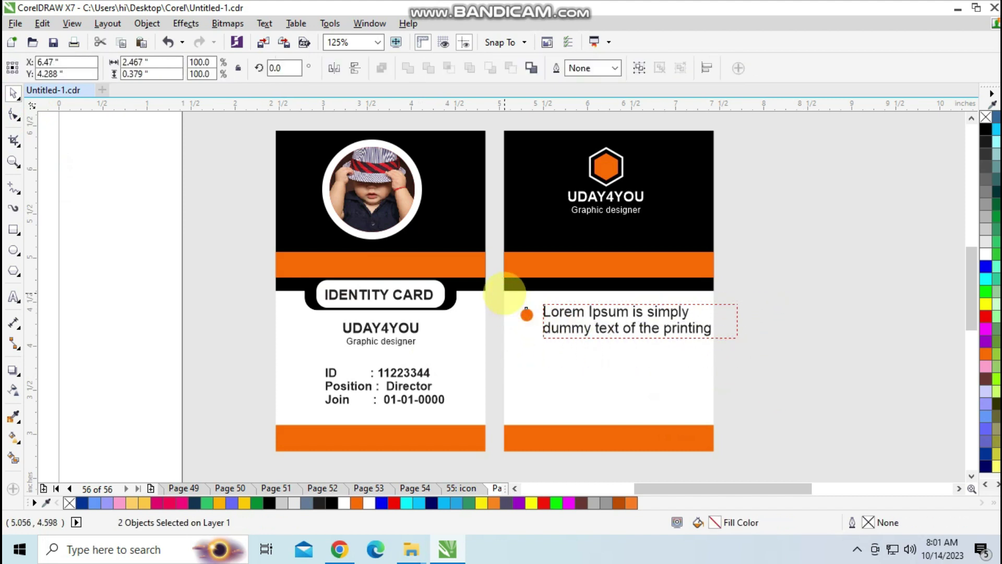
left_click_drag(647, 336, 642, 341)
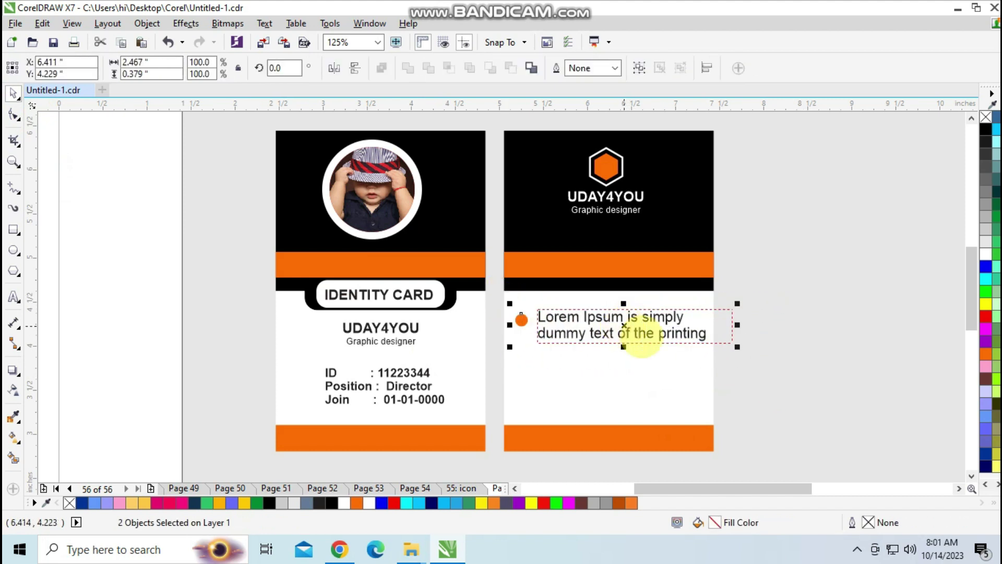
left_click(771, 342)
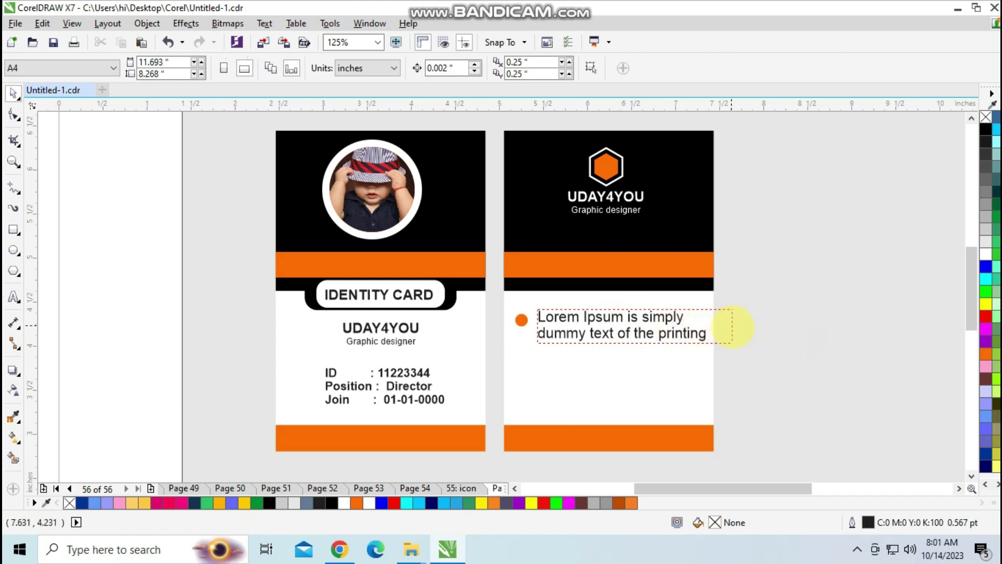
Narrow the text frame to about 1.99 inches, ending at the card's right edge, and lower the orange circle to the middle of the two lines
double_click(733, 327)
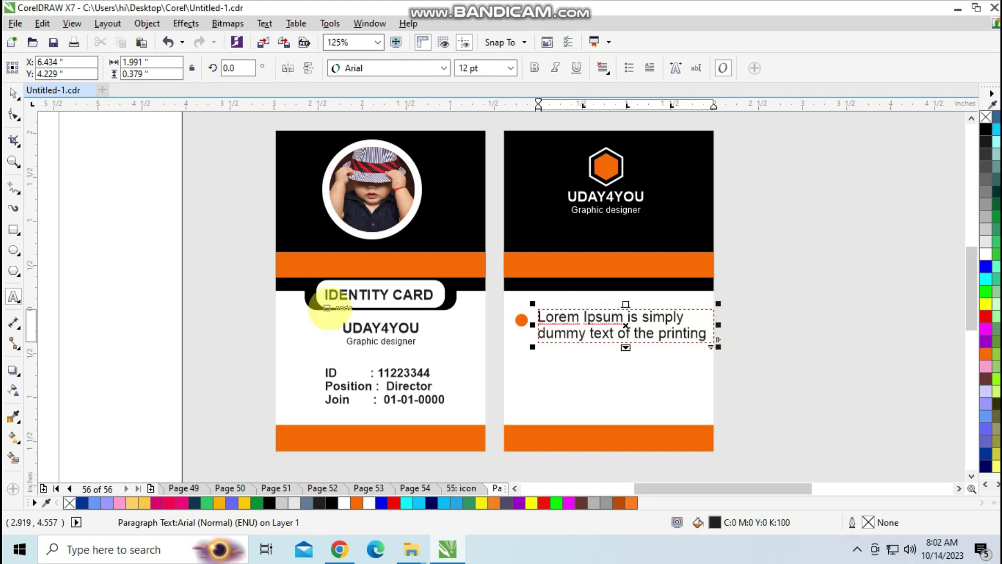
left_click(13, 93)
left_click(521, 320)
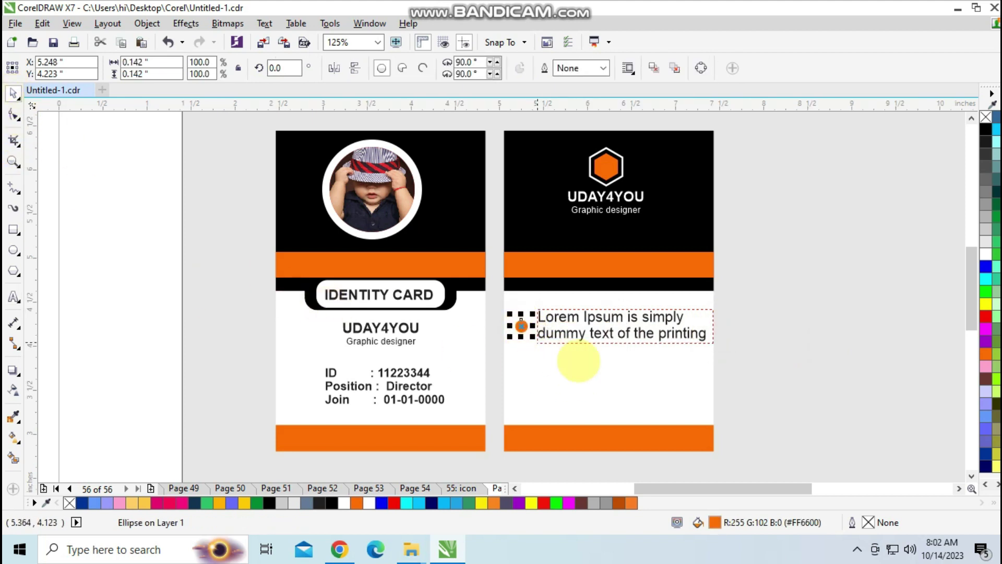
Duplicate the orange circle and its text frame about 0.55 inch straight below as a second bullet point
left_click_drag(823, 358, 504, 296)
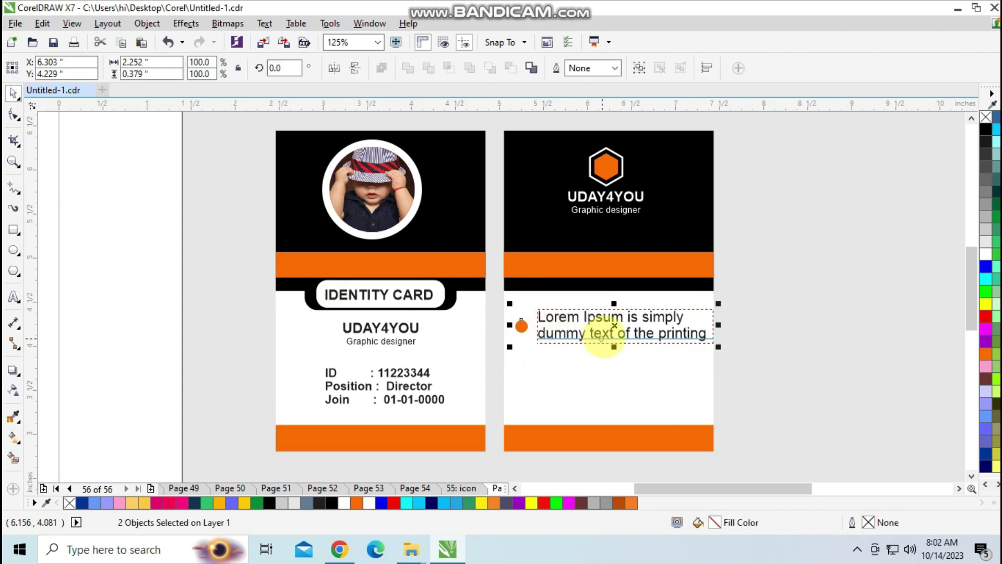
left_click_drag(614, 325, 609, 365)
right_click(609, 364)
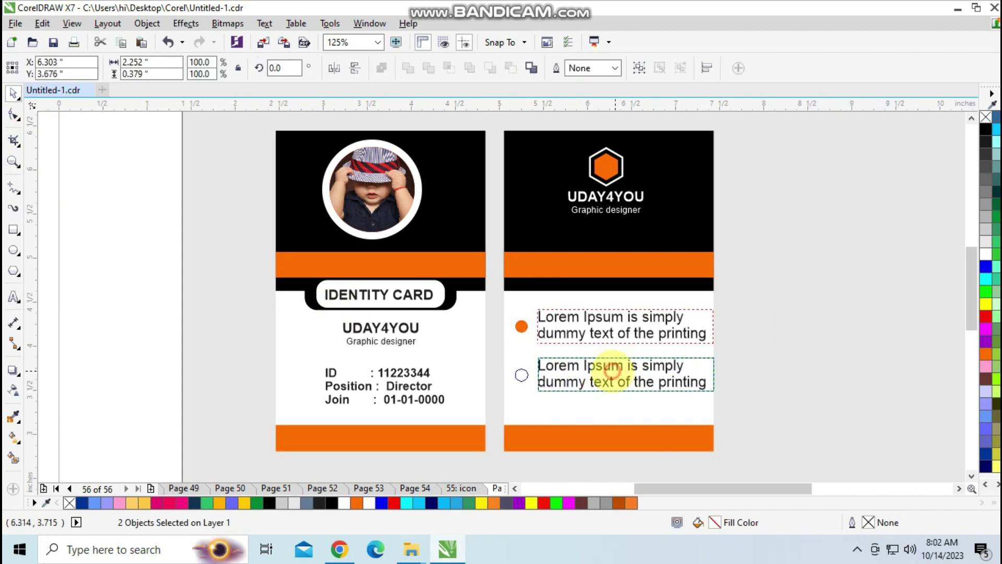
left_click(766, 392)
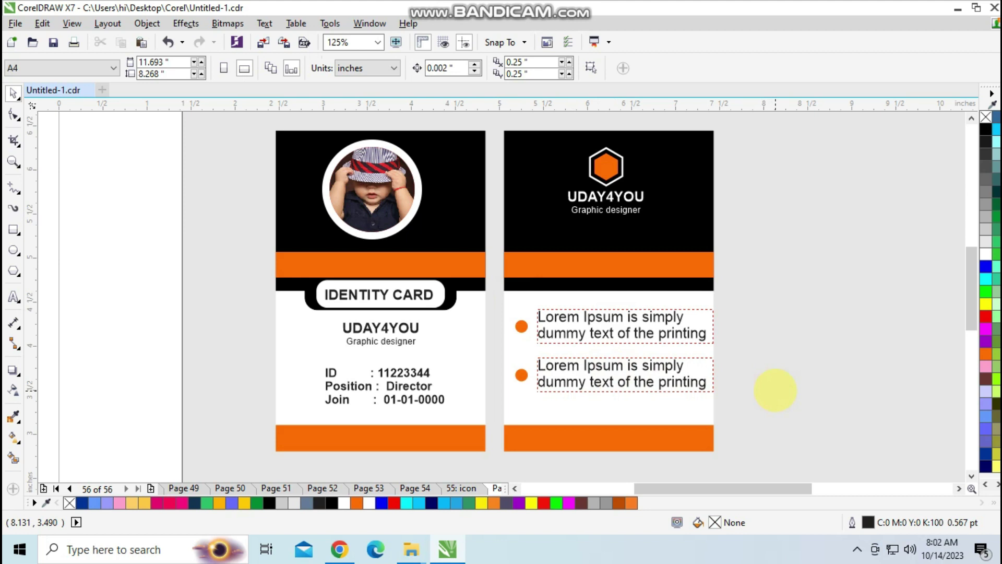